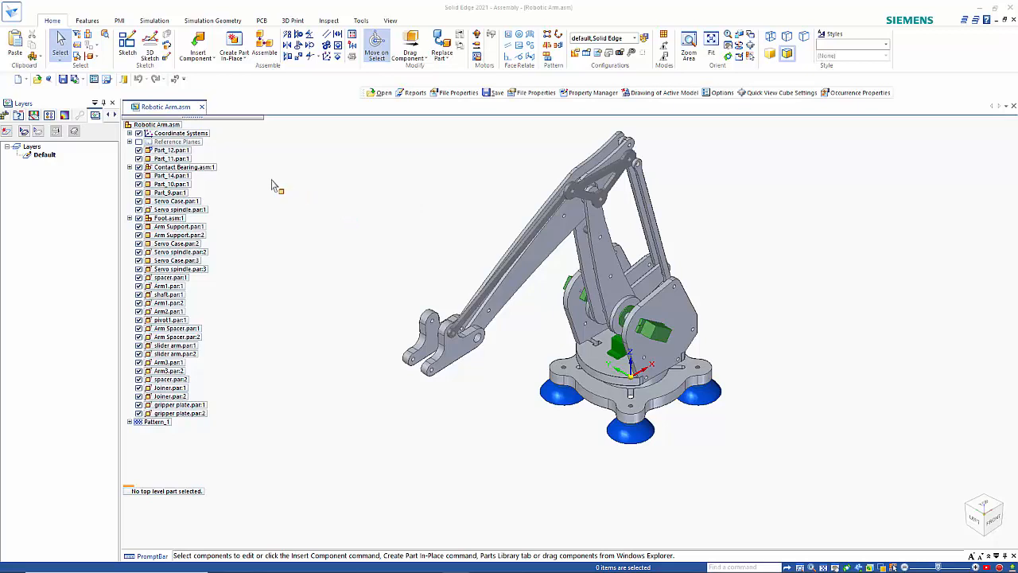
Create a drawing of the active assembly from the Iso Metric Draft.dft template with the Drawing View Creation Wizard enabled.
click(14, 14)
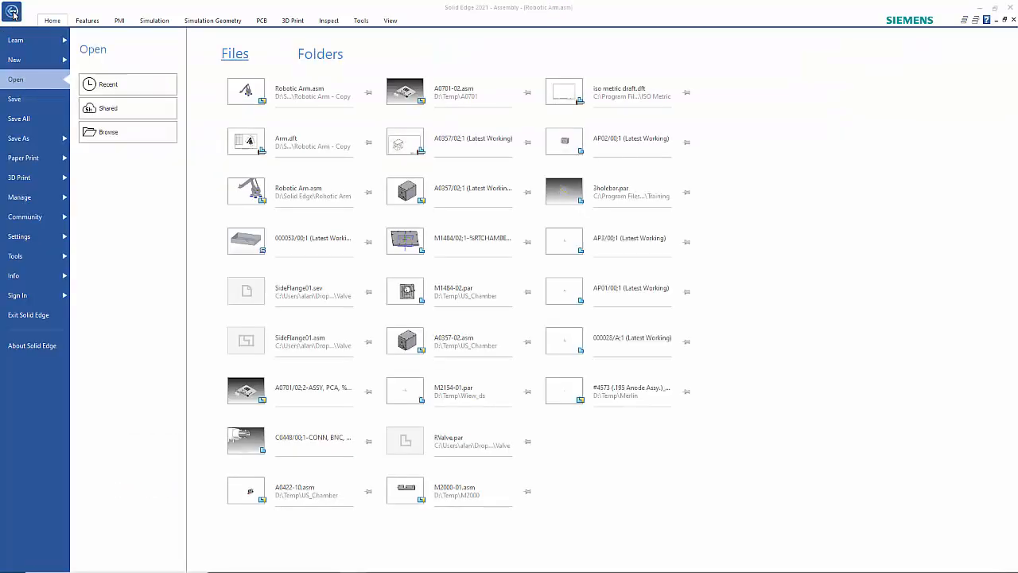
click(16, 62)
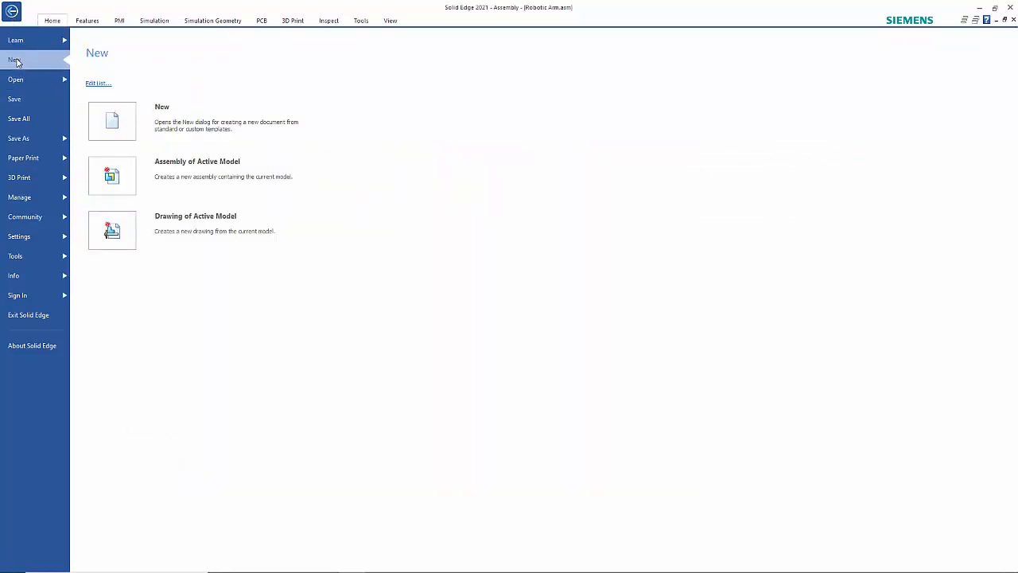
click(201, 225)
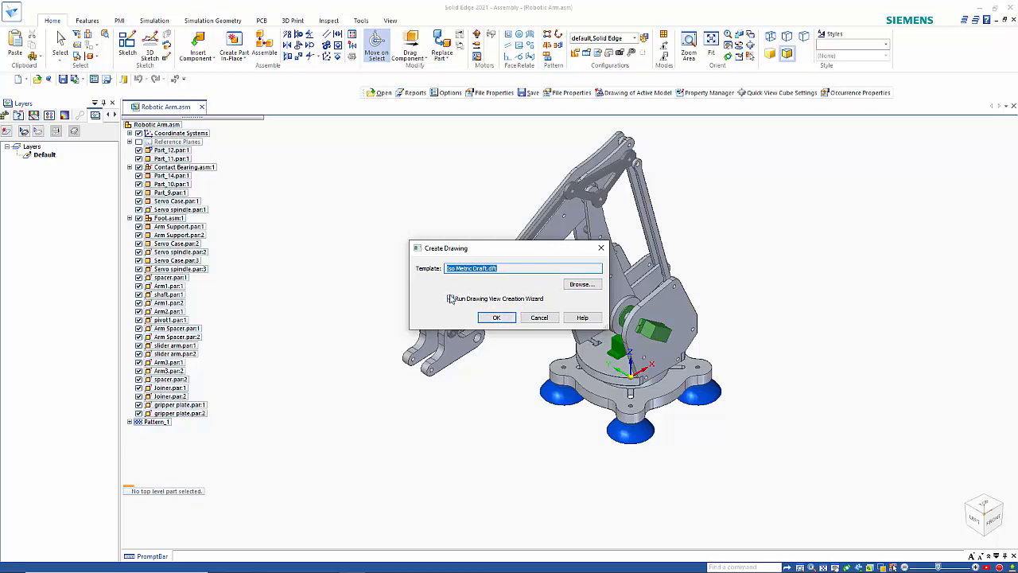
click(494, 318)
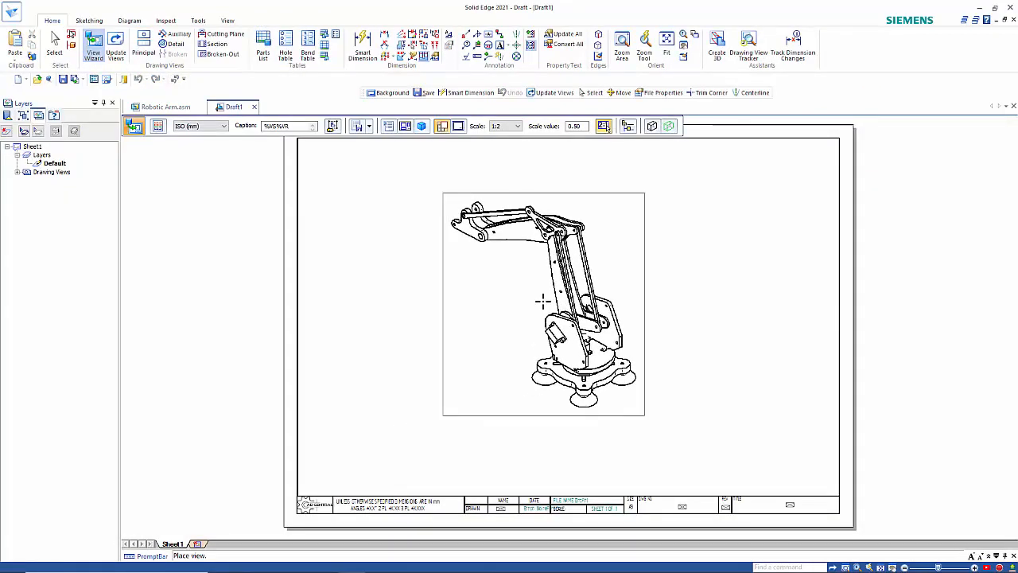
Define a custom pictorial orientation for the primary view, showing the robotic arm's top, left and front faces, without additional layout views.
click(422, 127)
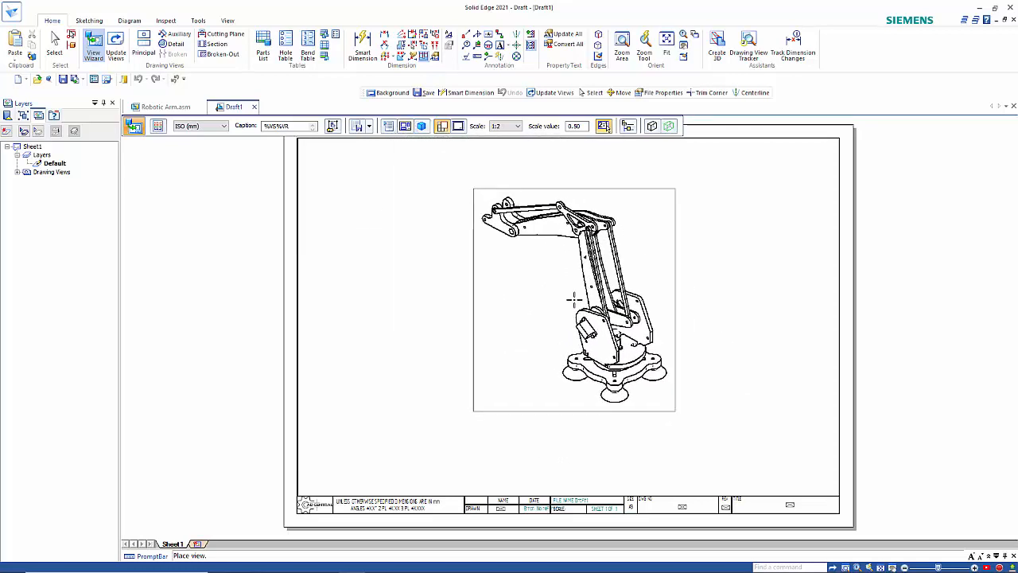
click(405, 125)
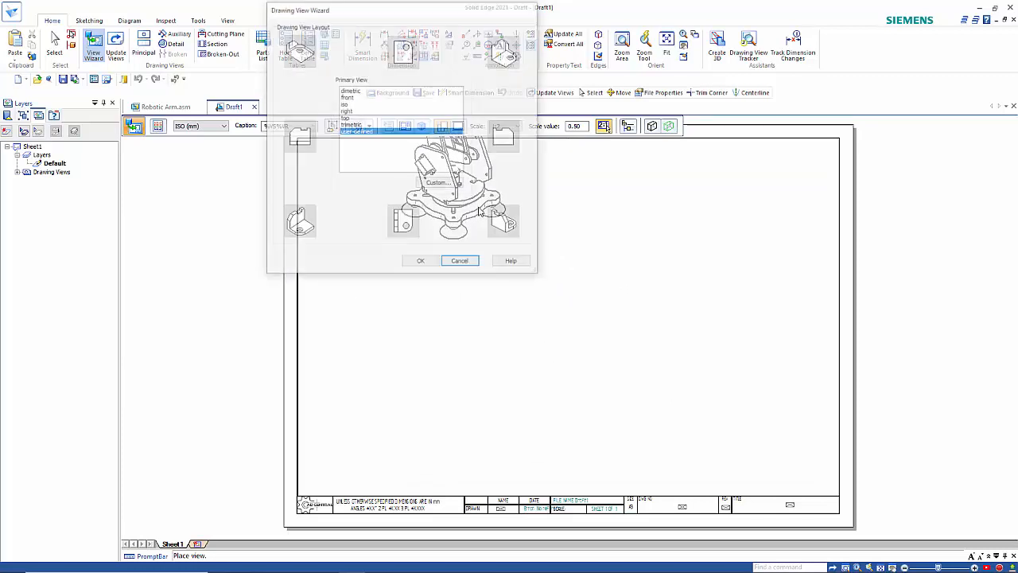
drag(428, 13, 490, 96)
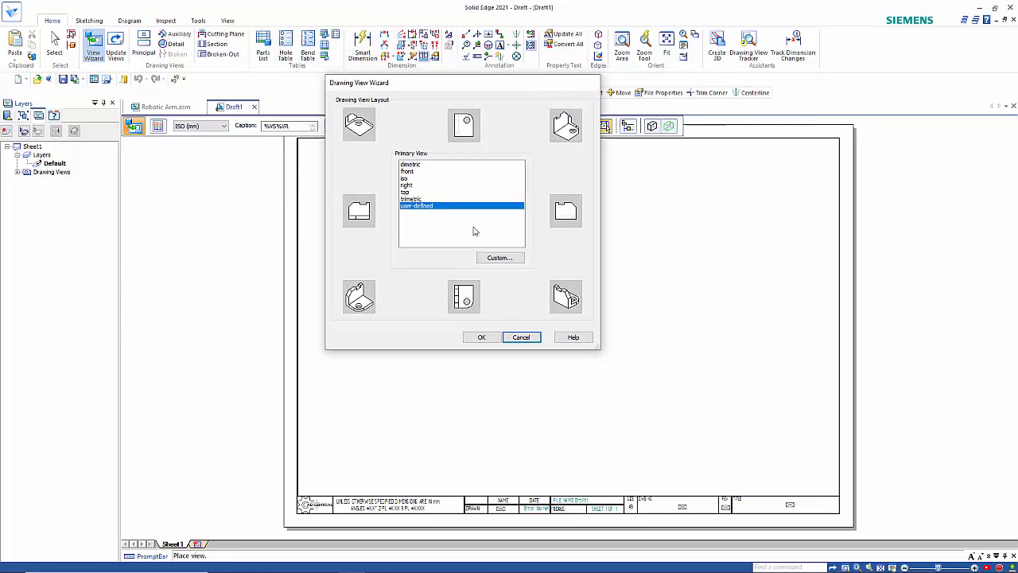
click(504, 262)
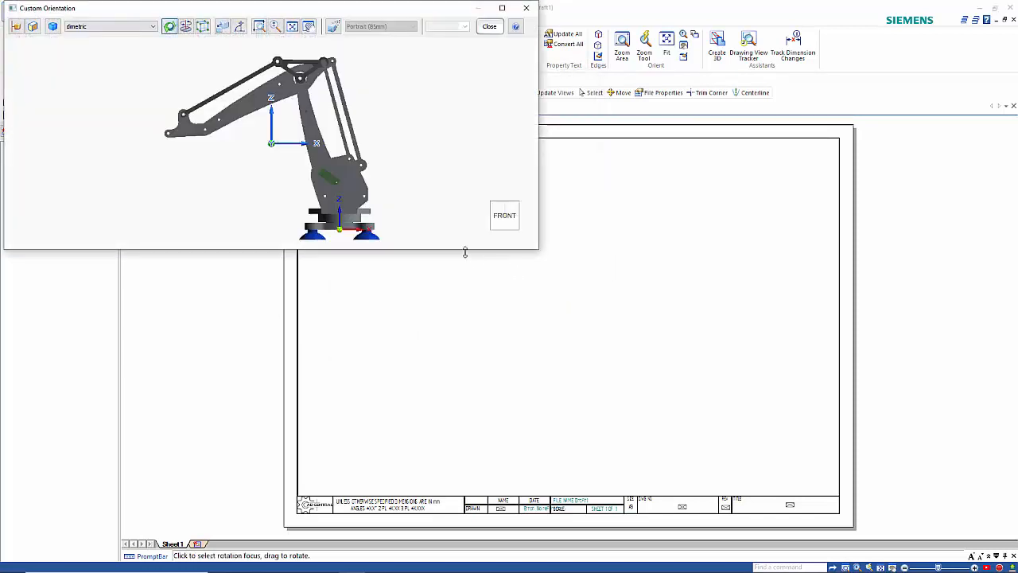
click(489, 213)
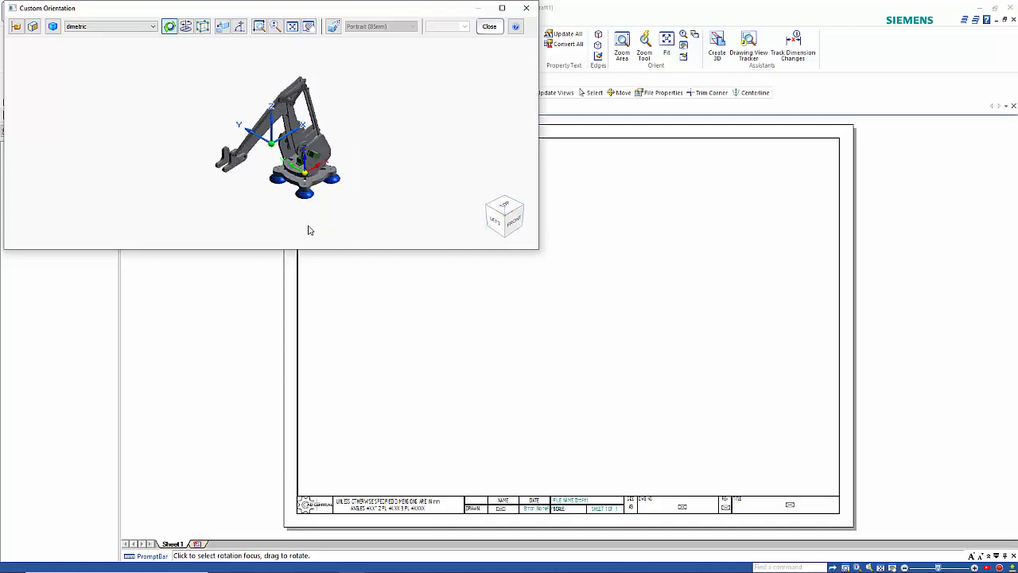
click(489, 27)
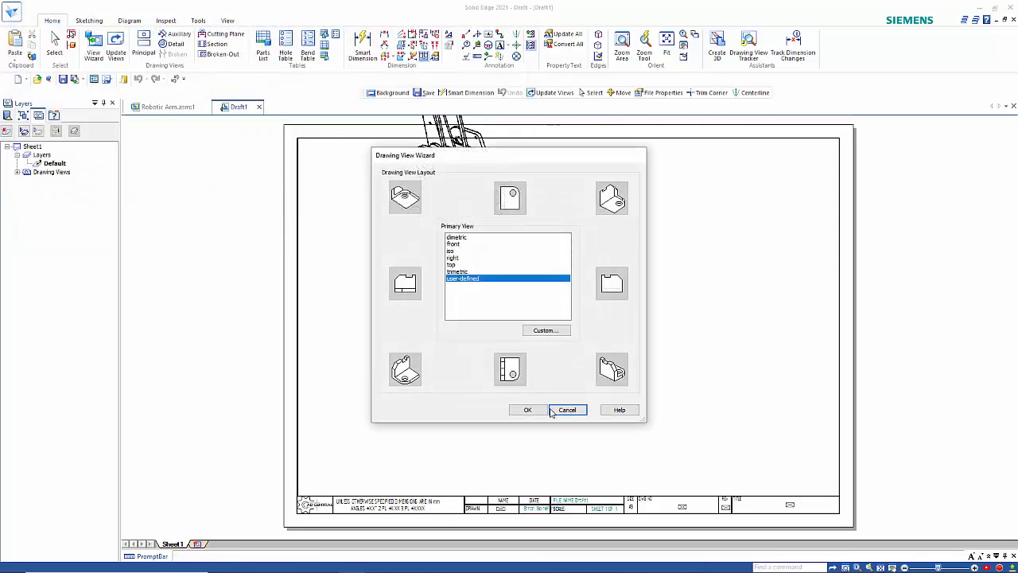
click(527, 410)
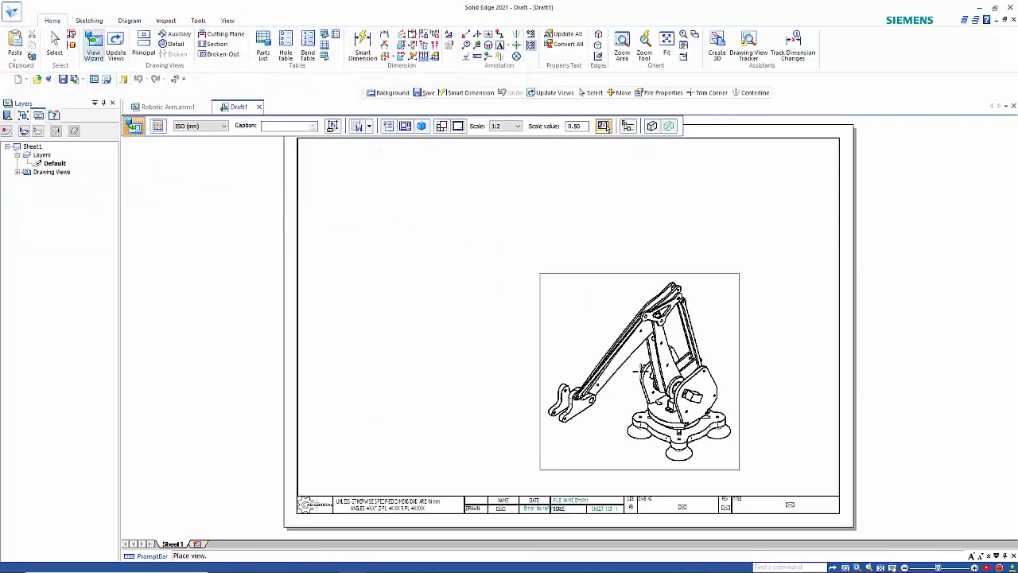
Place the pictorial robotic arm view at 1:2 scale on the right half of the sheet.
scroll(645, 323, up, 1)
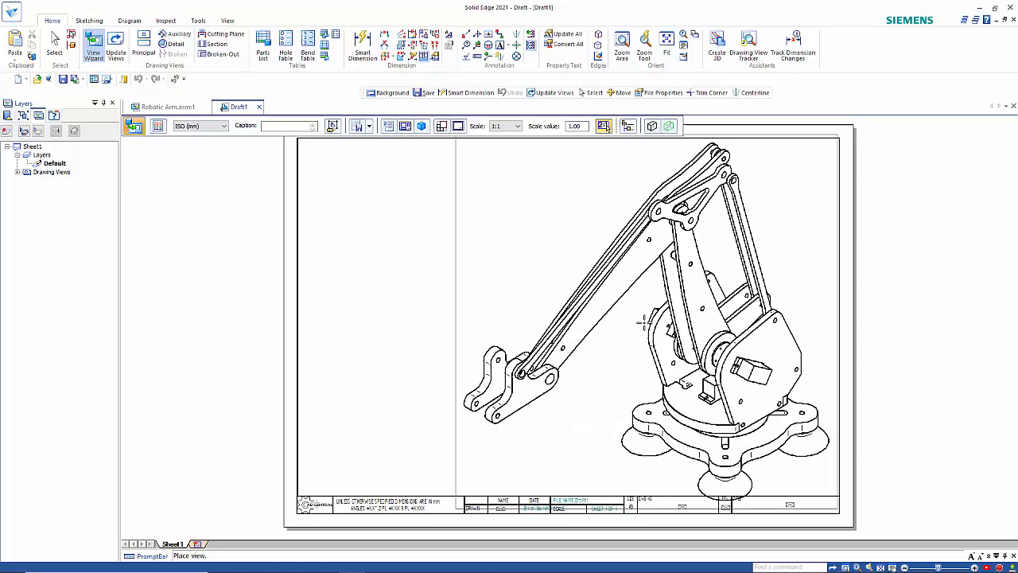
scroll(623, 316, down, 1)
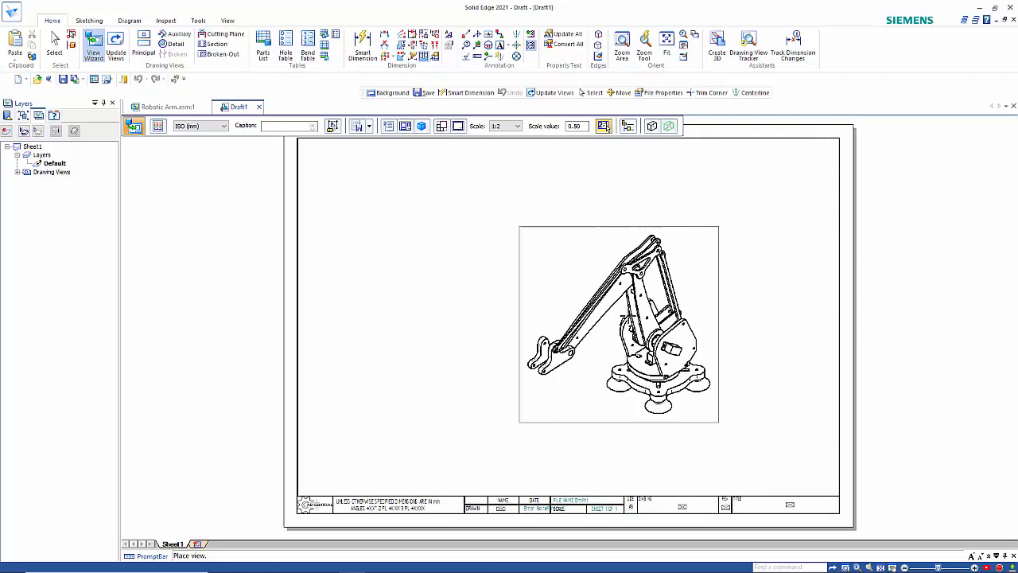
scroll(627, 316, up, 1)
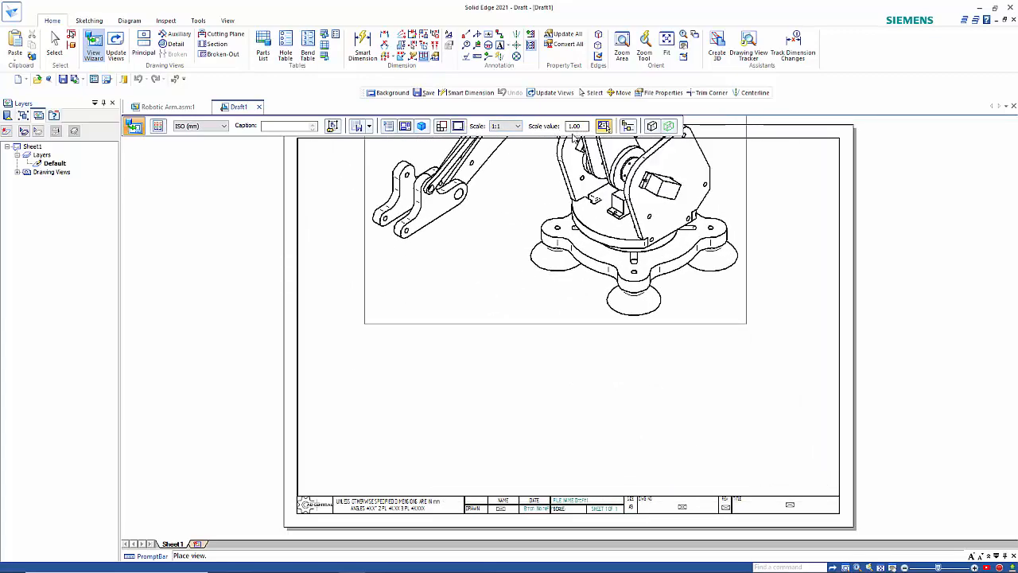
click(517, 126)
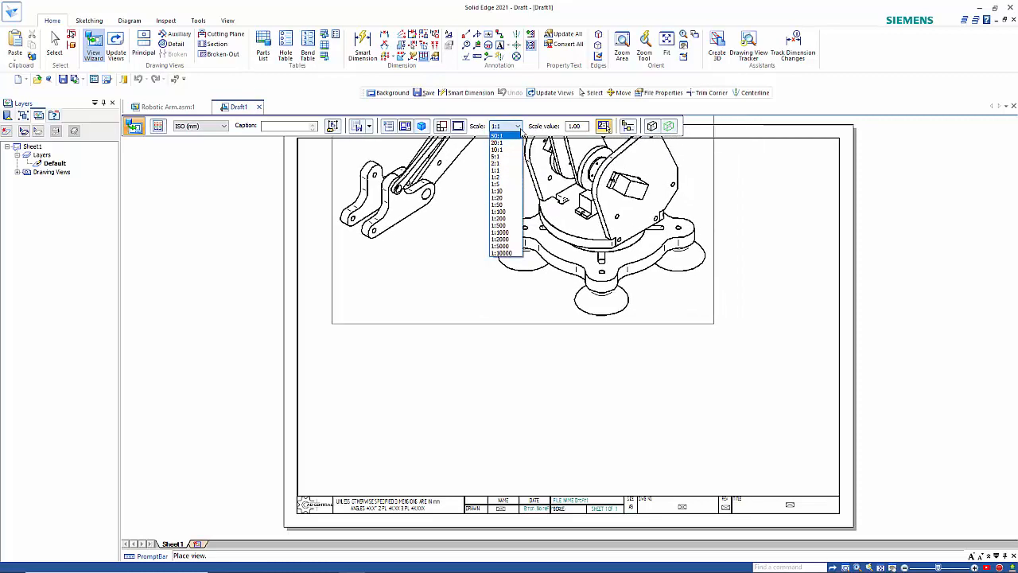
click(519, 128)
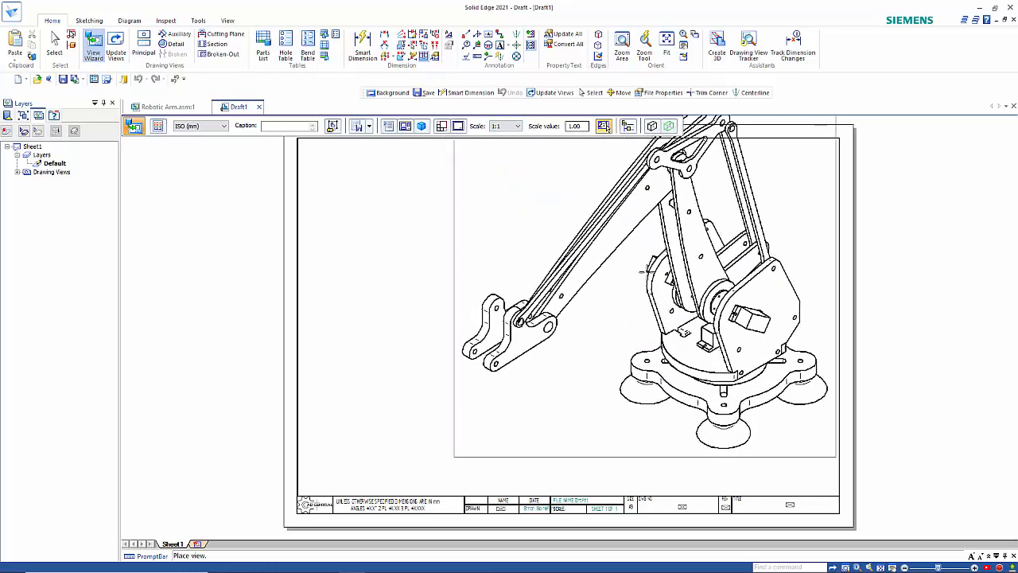
scroll(646, 298, up, 5)
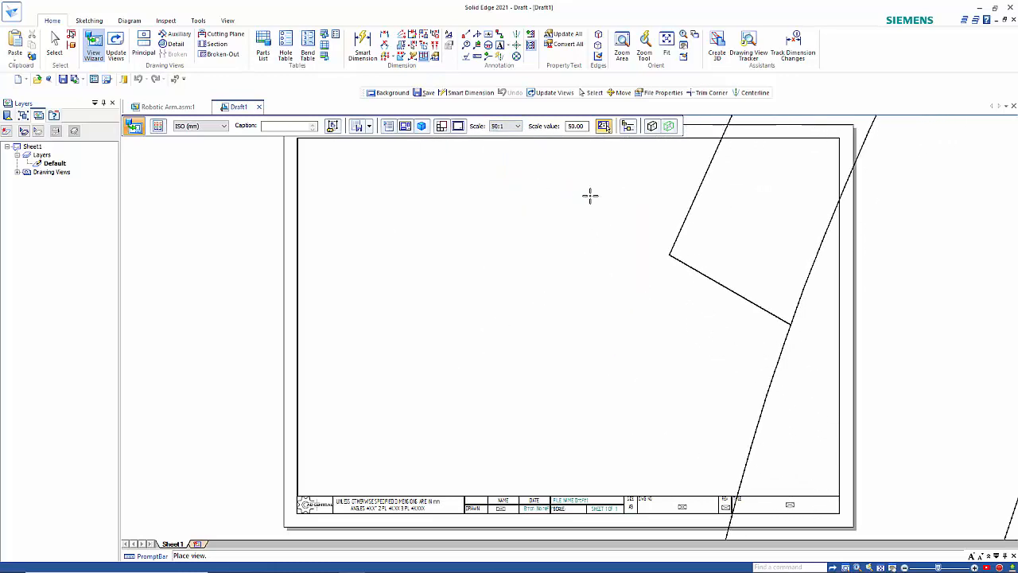
scroll(585, 215, down, 2)
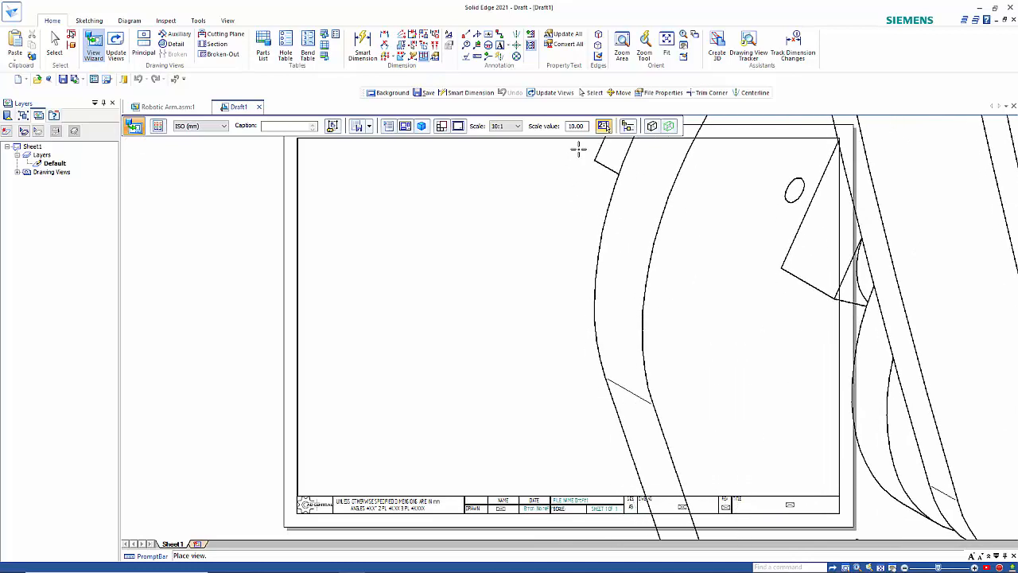
scroll(577, 151, down, 4)
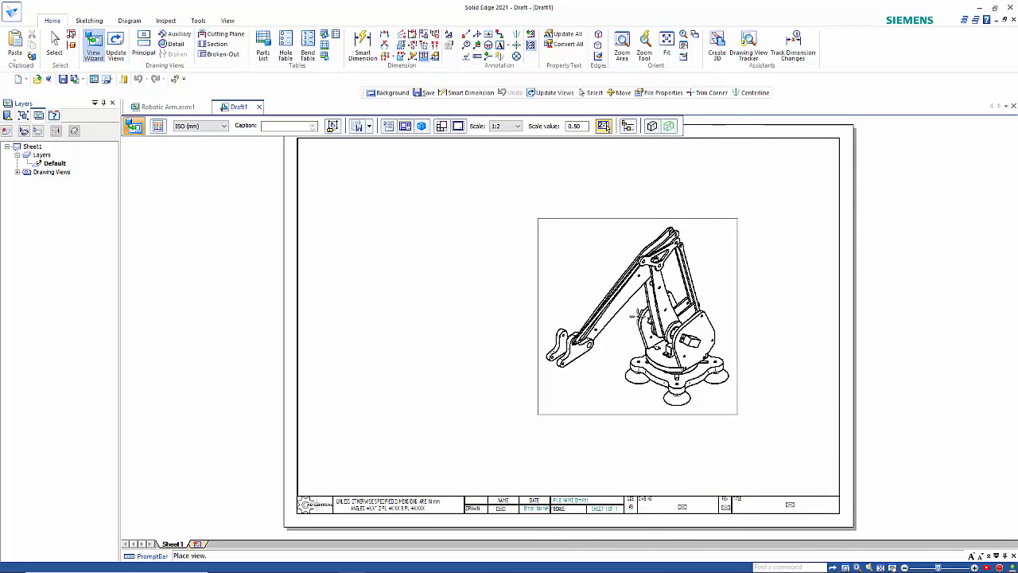
click(637, 315)
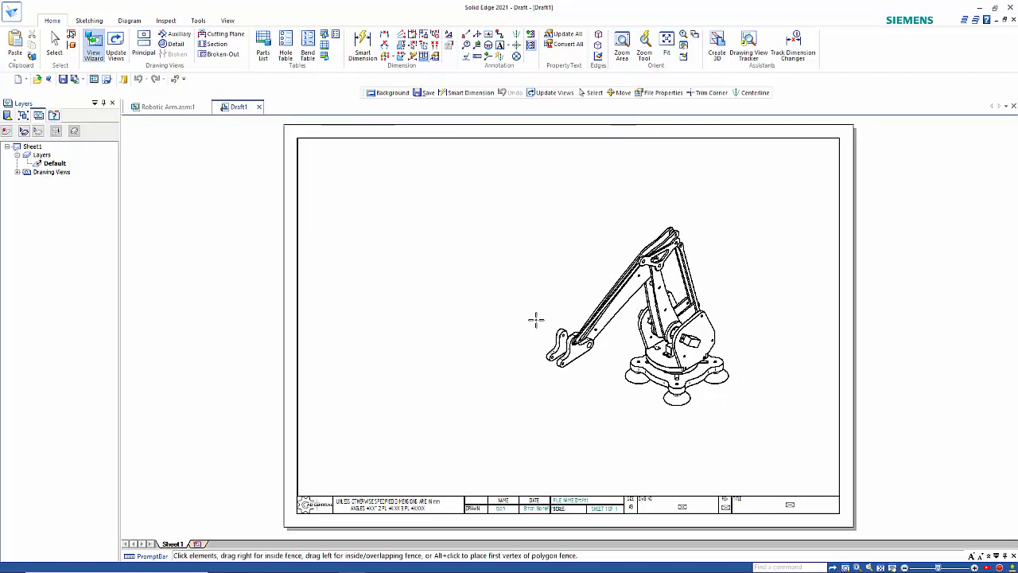
click(459, 314)
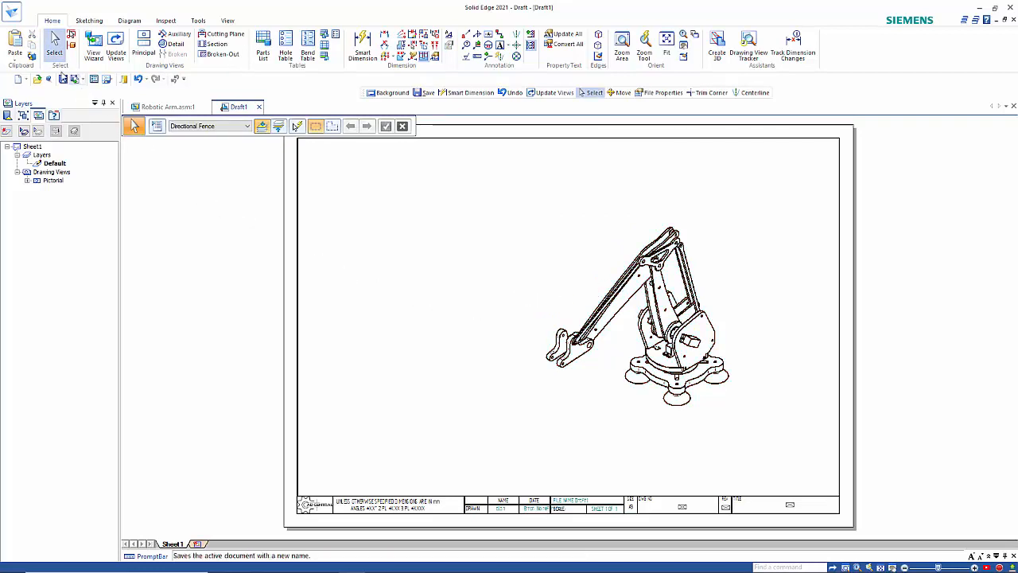
Set the projection angle to Third in the drawing standards options.
click(14, 20)
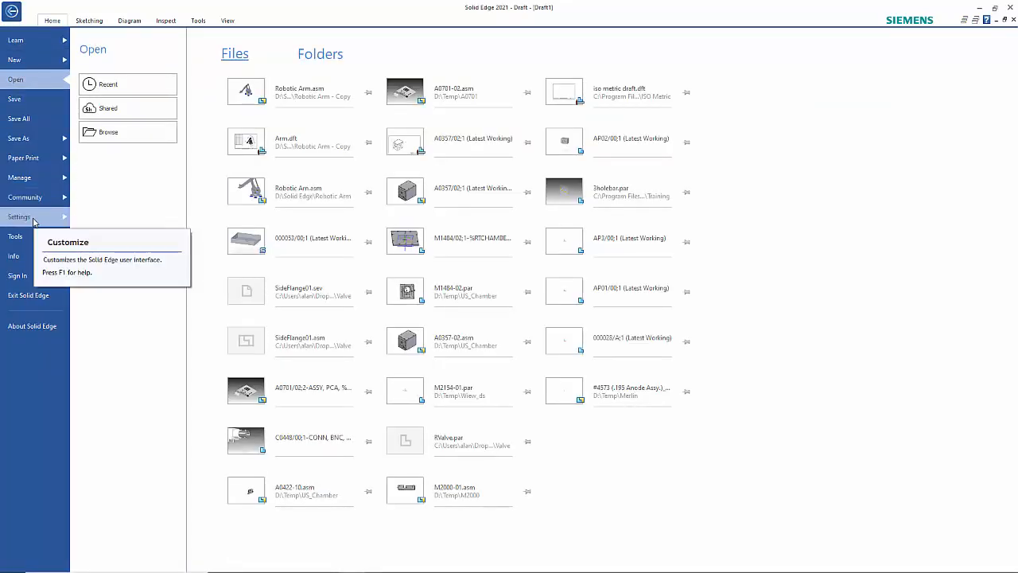
click(30, 255)
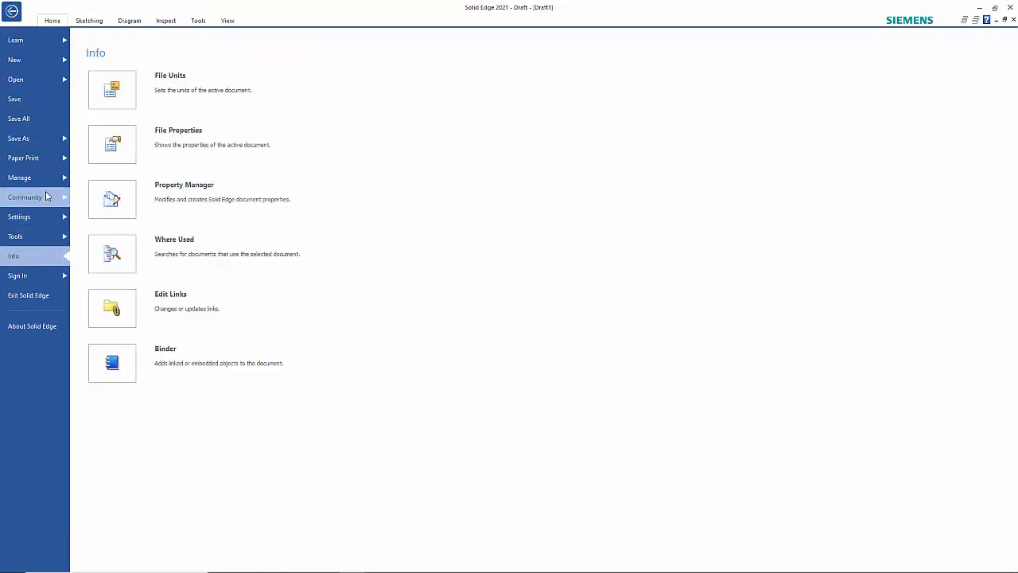
click(44, 220)
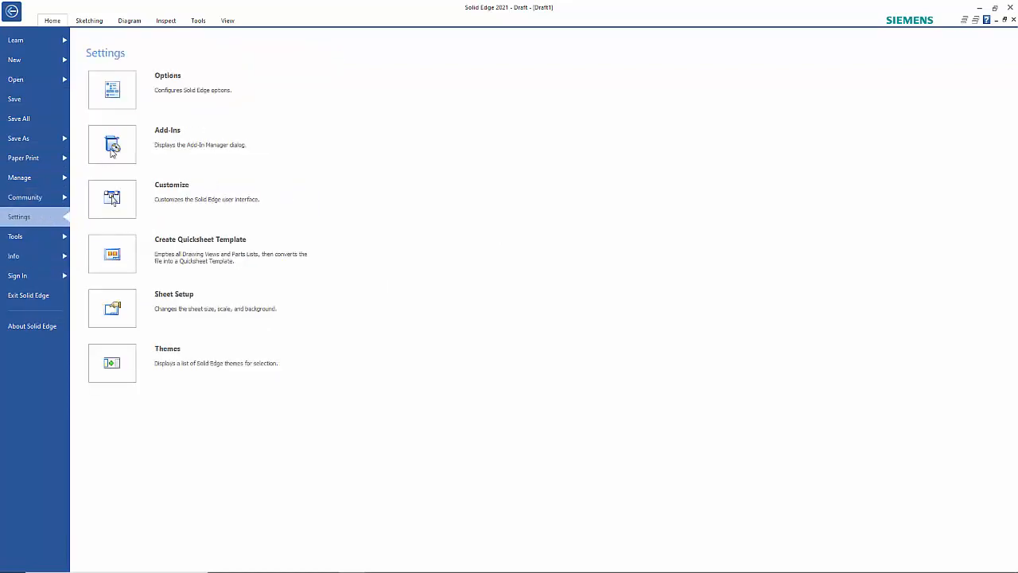
click(176, 94)
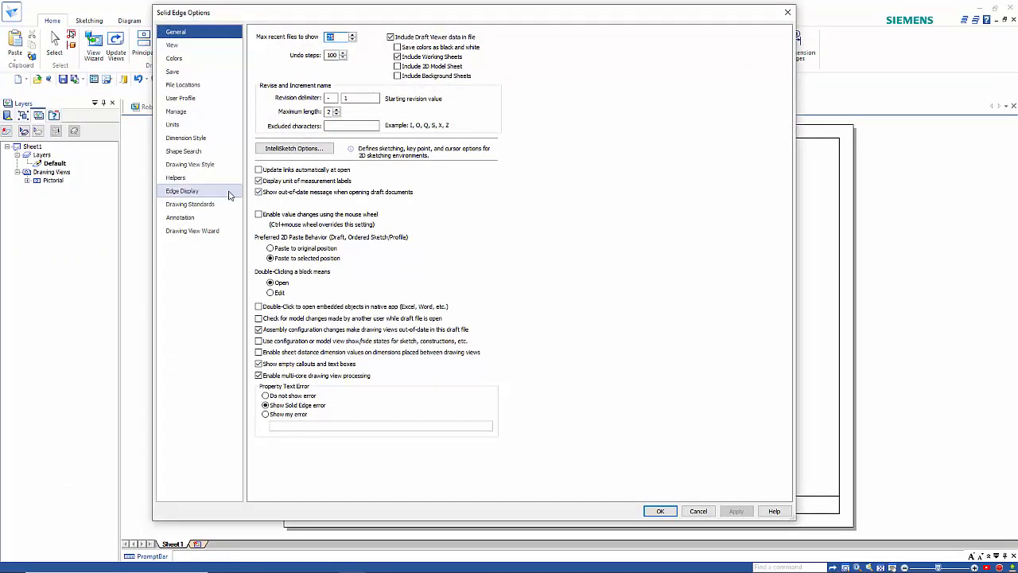
click(201, 208)
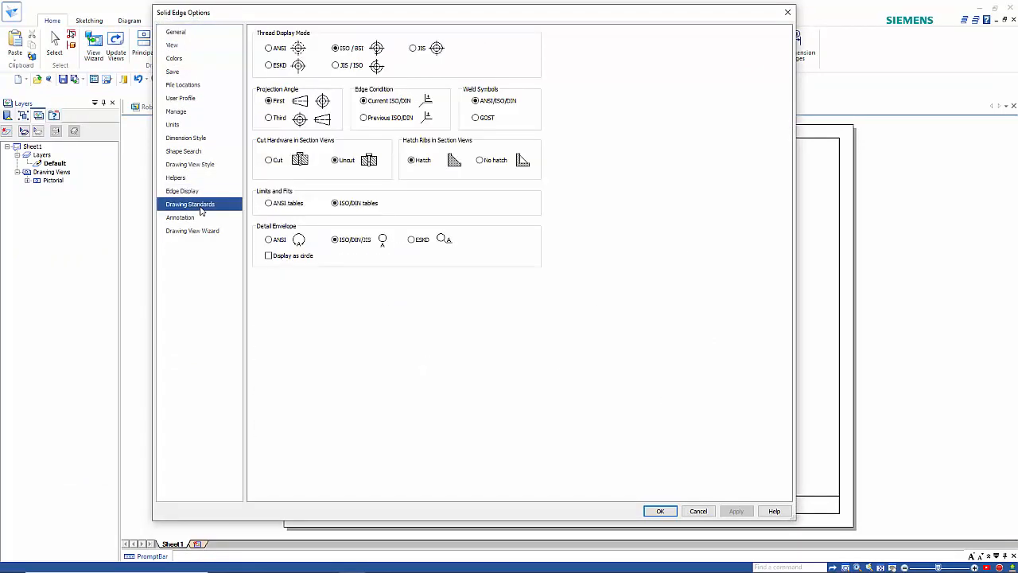
click(270, 118)
click(662, 512)
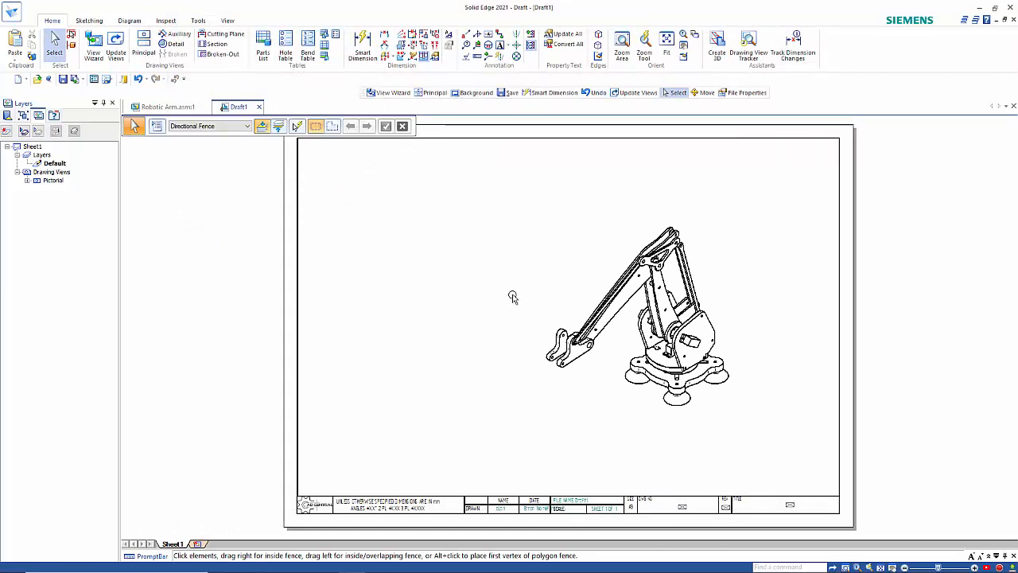
Apply Shaded with Edges to the pictorial robotic arm view and update the view.
click(617, 294)
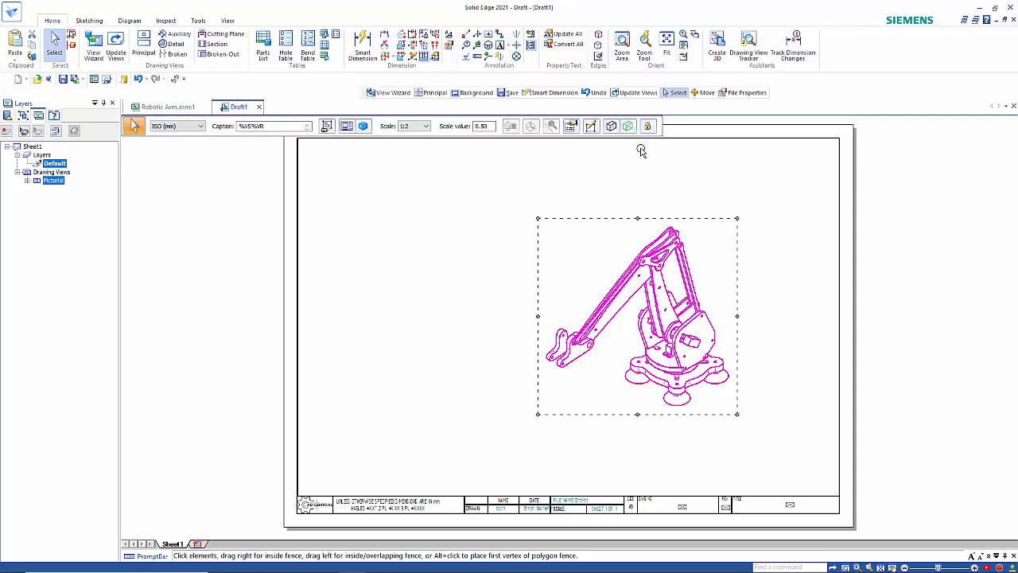
click(611, 127)
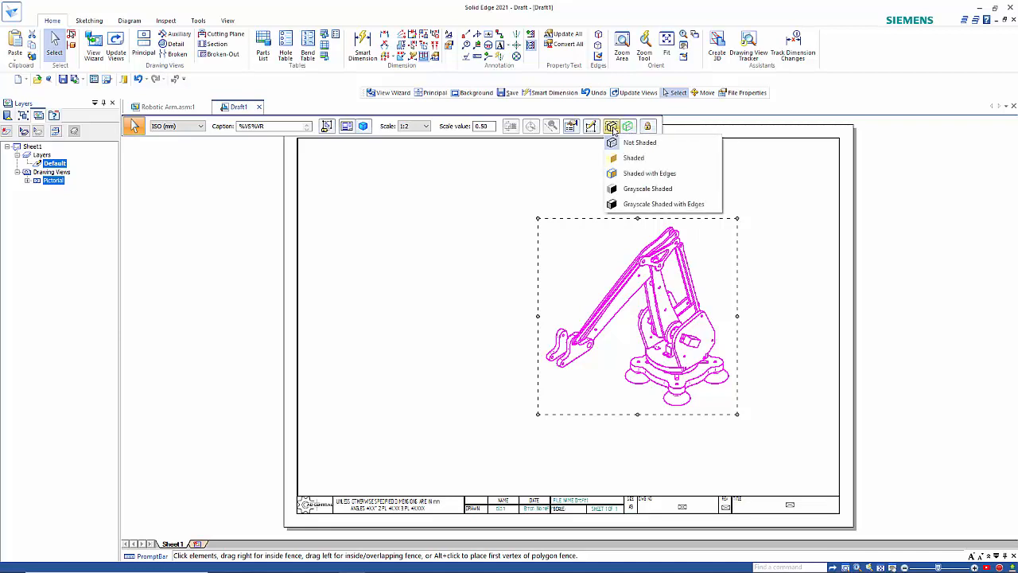
click(629, 175)
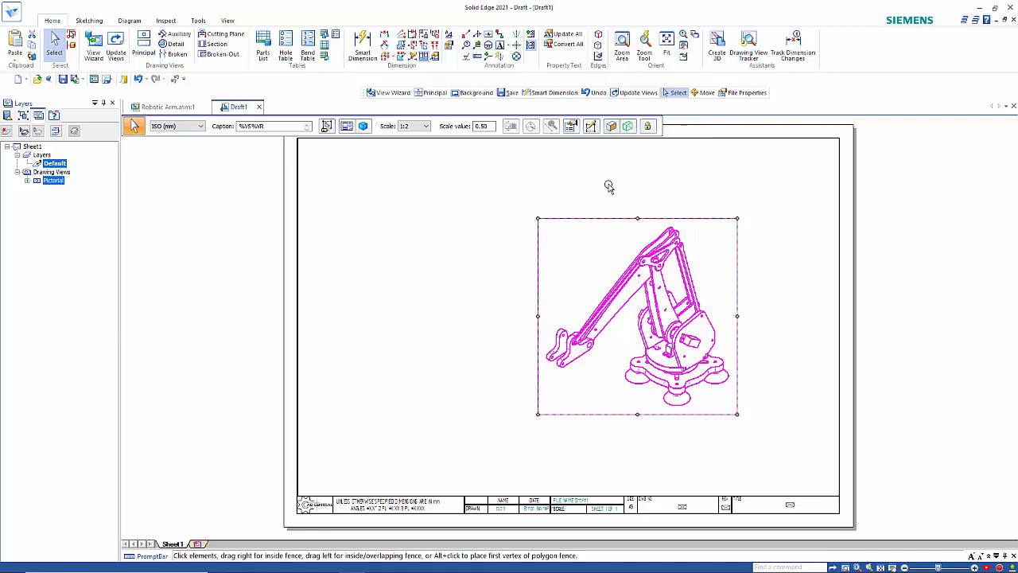
click(116, 46)
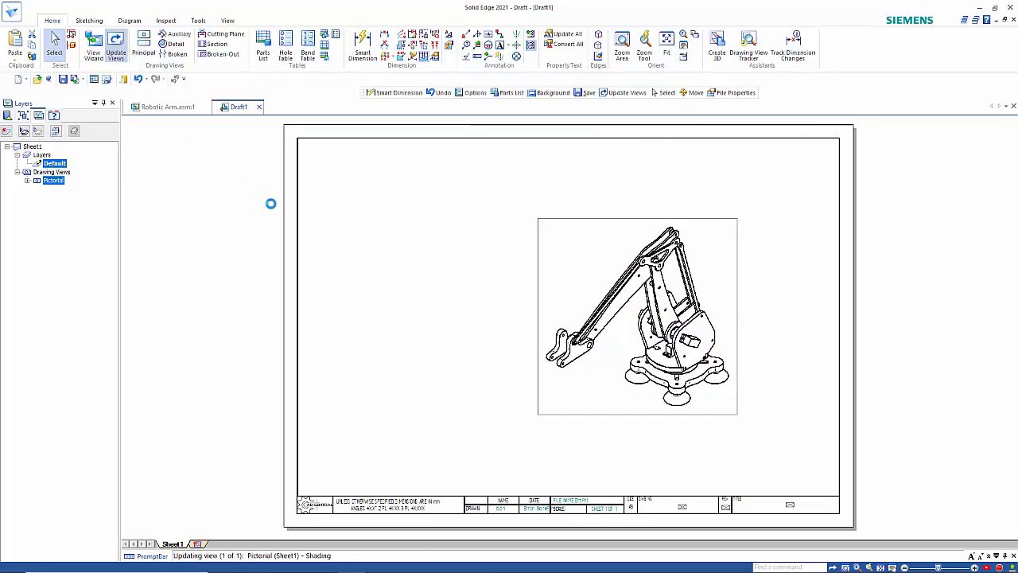
click(555, 363)
scroll(445, 351, up, 1)
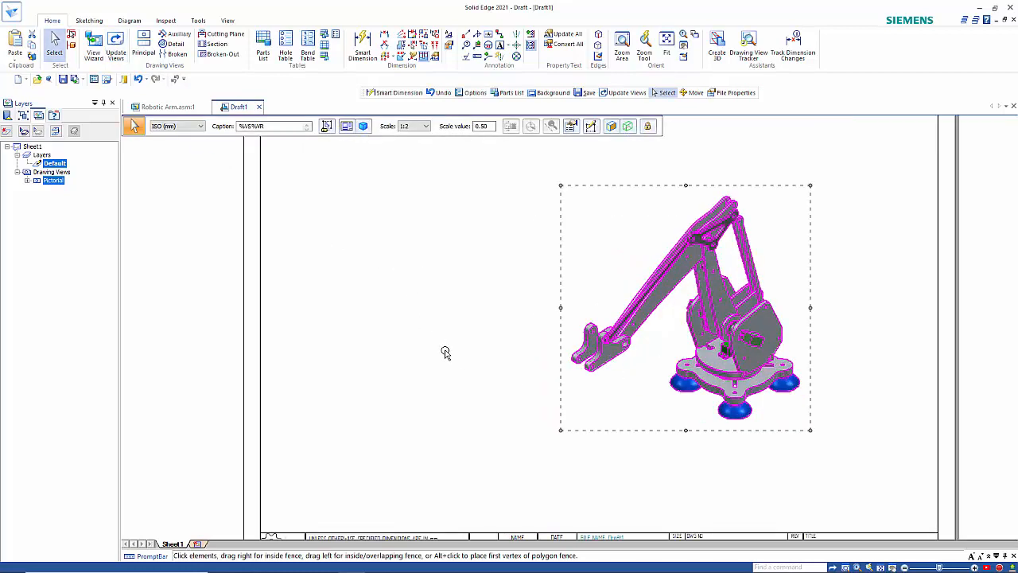
click(483, 296)
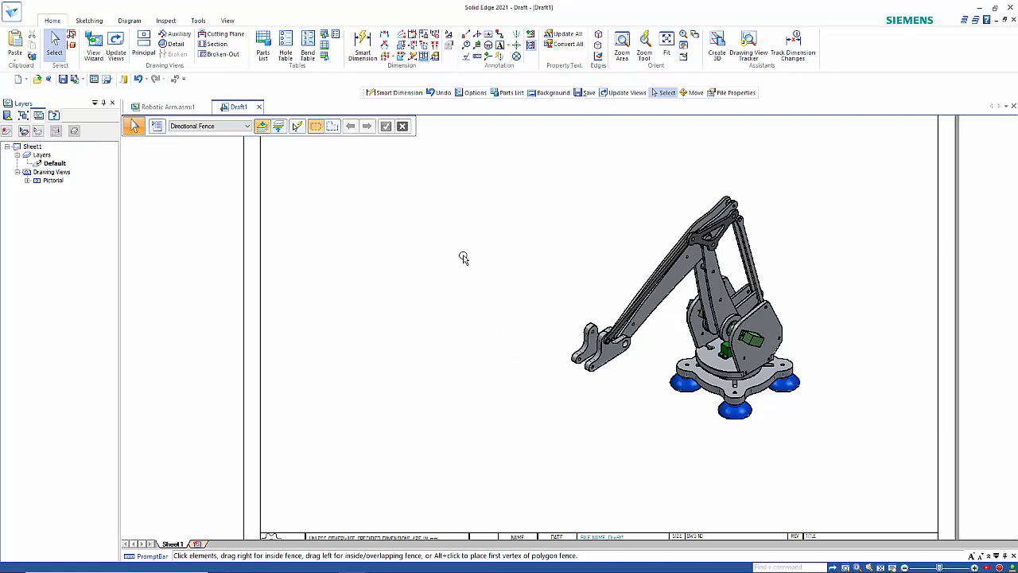
scroll(459, 256, down, 1)
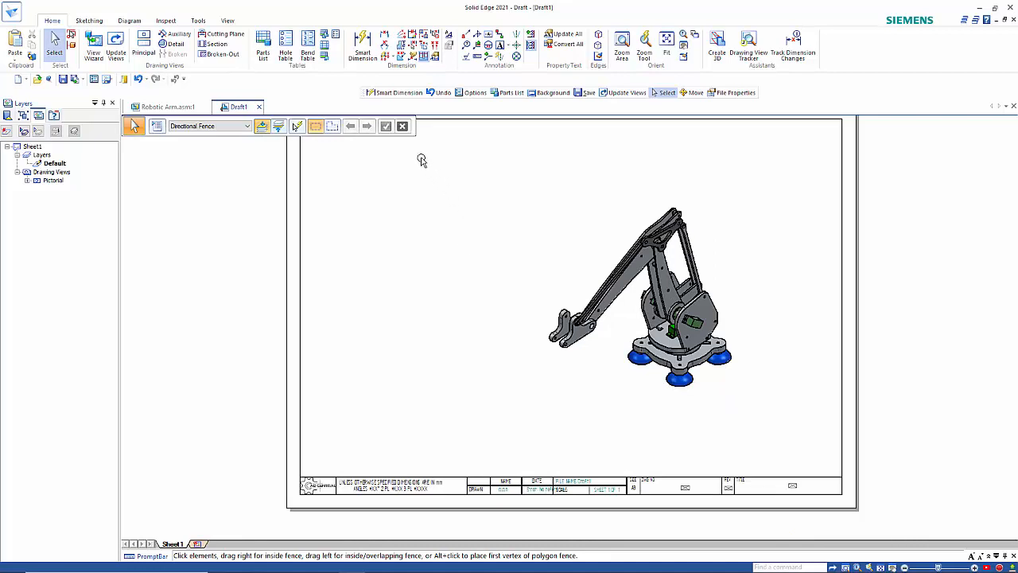
click(264, 51)
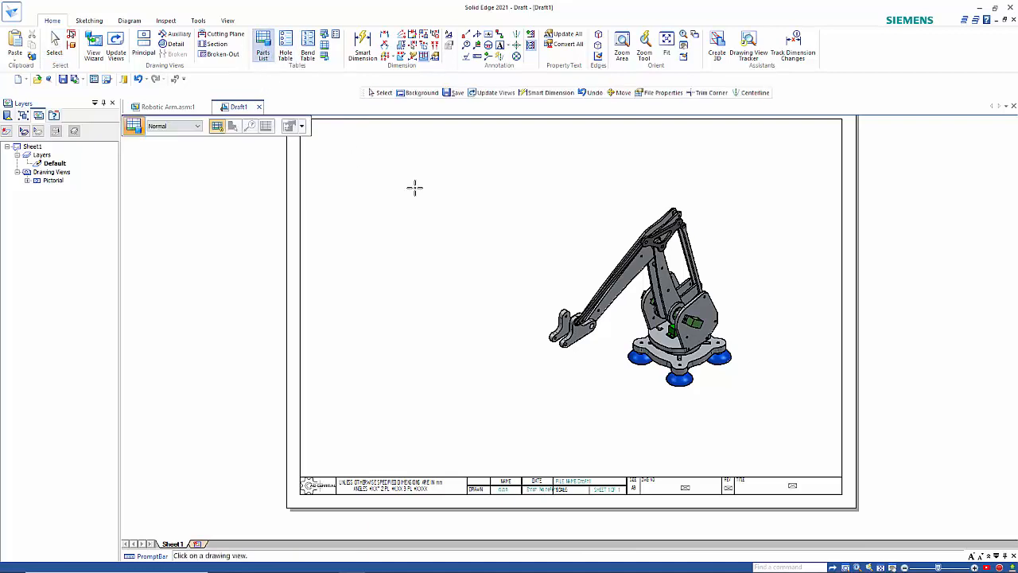
click(603, 279)
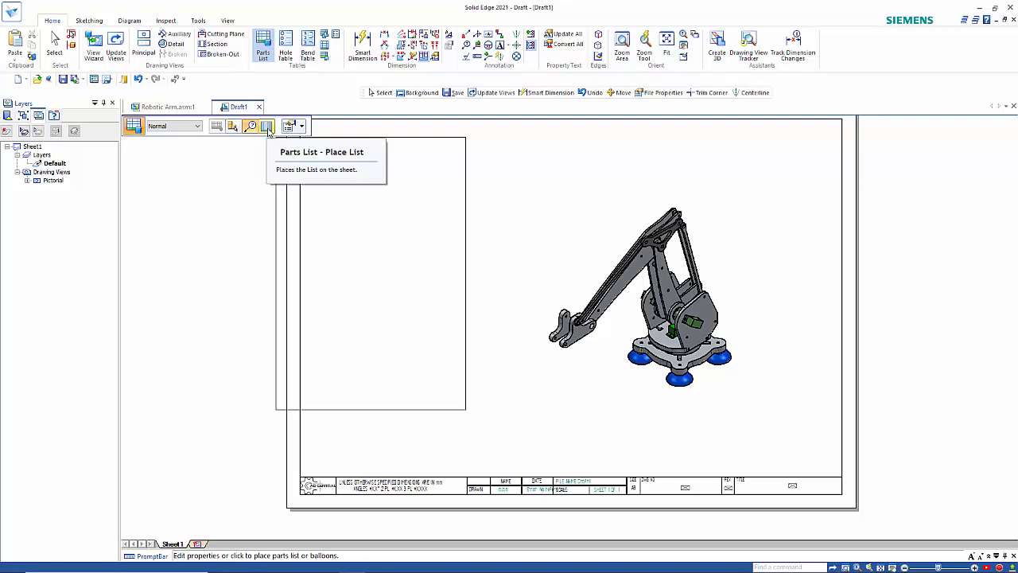
click(289, 126)
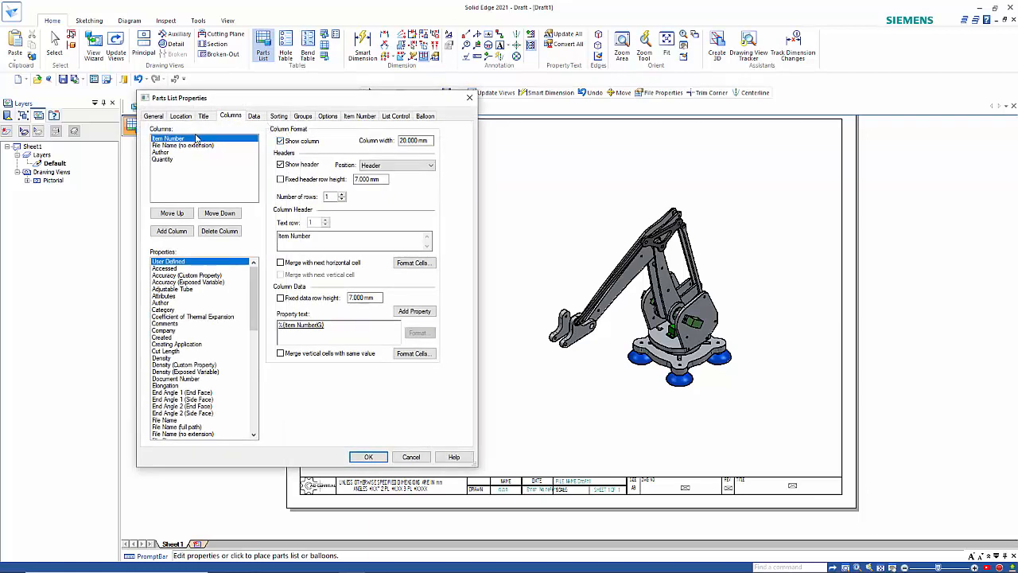
click(167, 152)
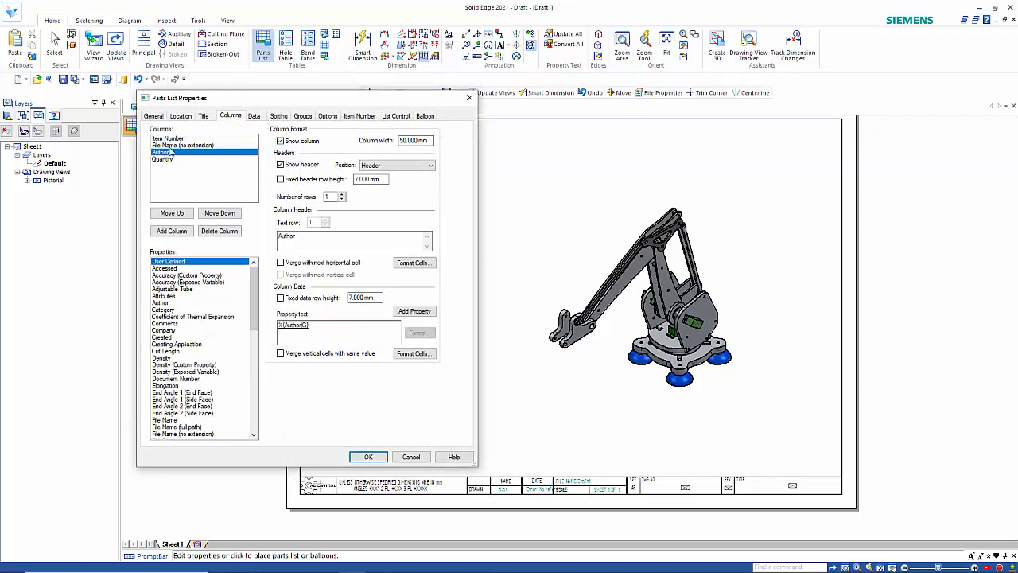
click(219, 231)
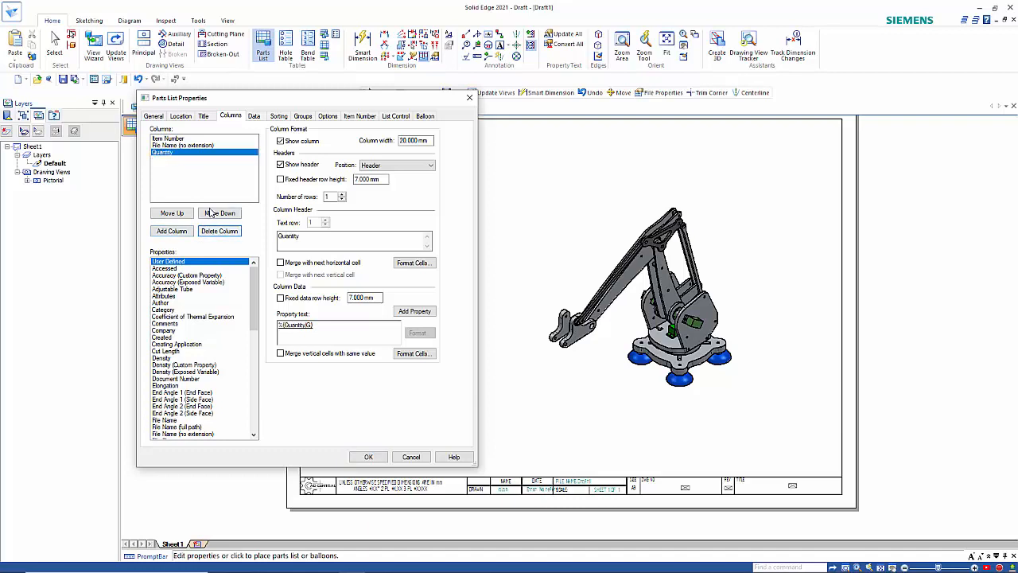
drag(257, 318, 256, 354)
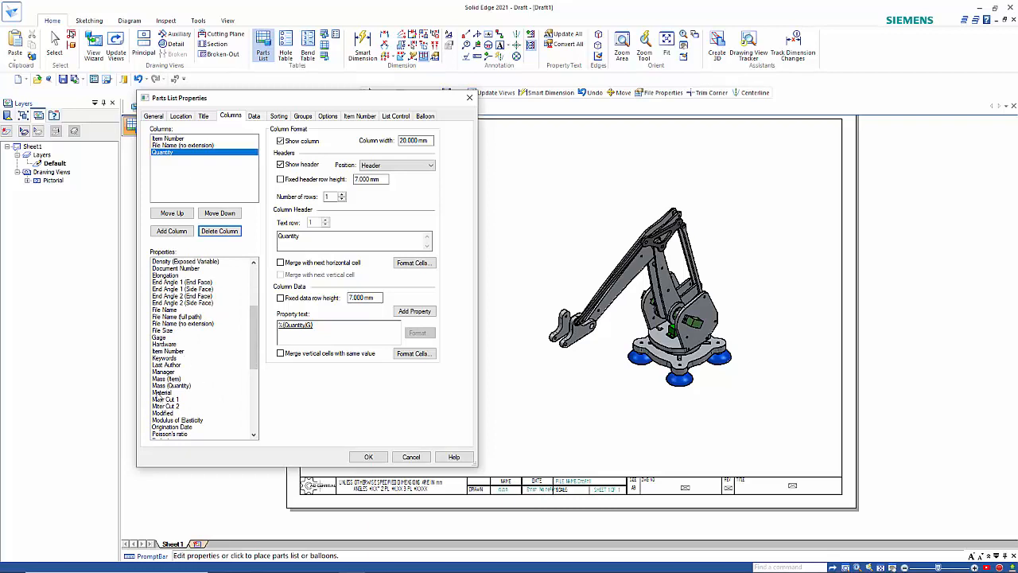
double_click(161, 392)
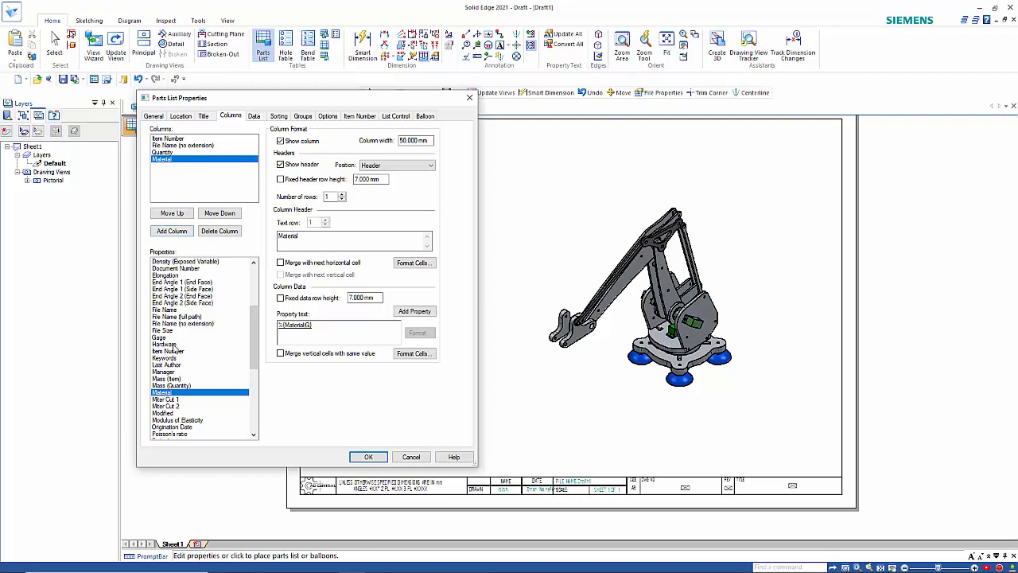
click(173, 151)
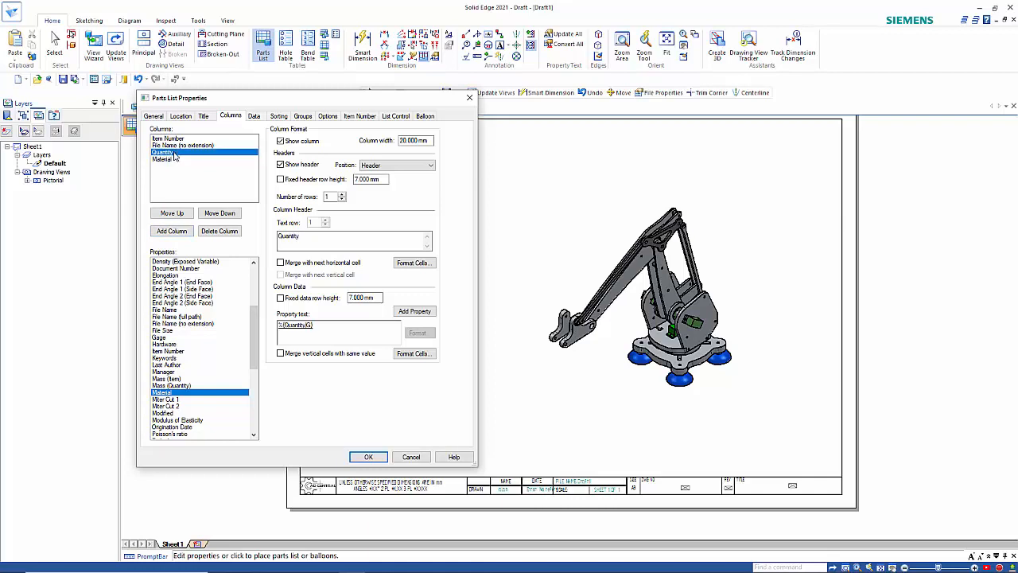
click(216, 213)
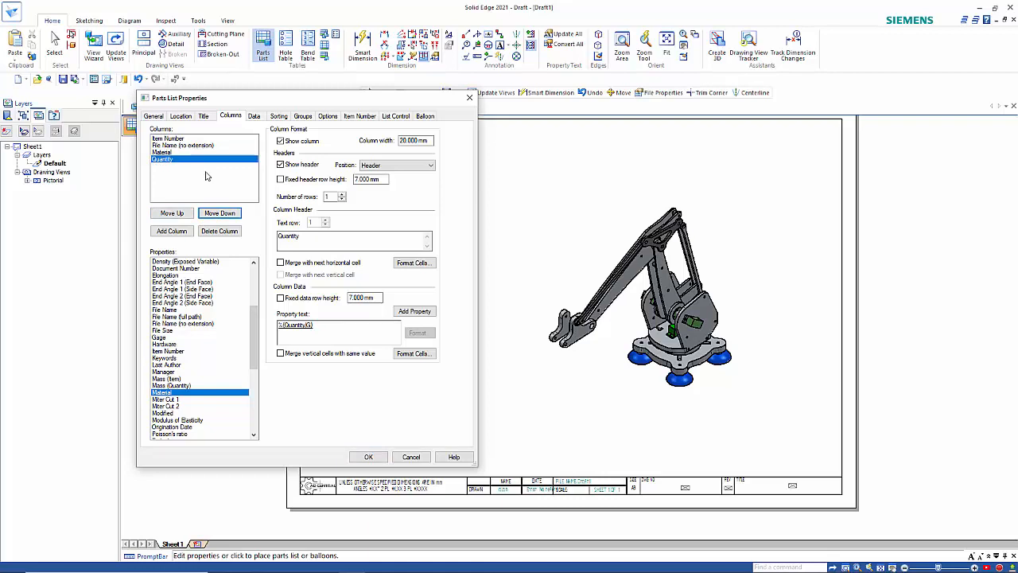
click(368, 457)
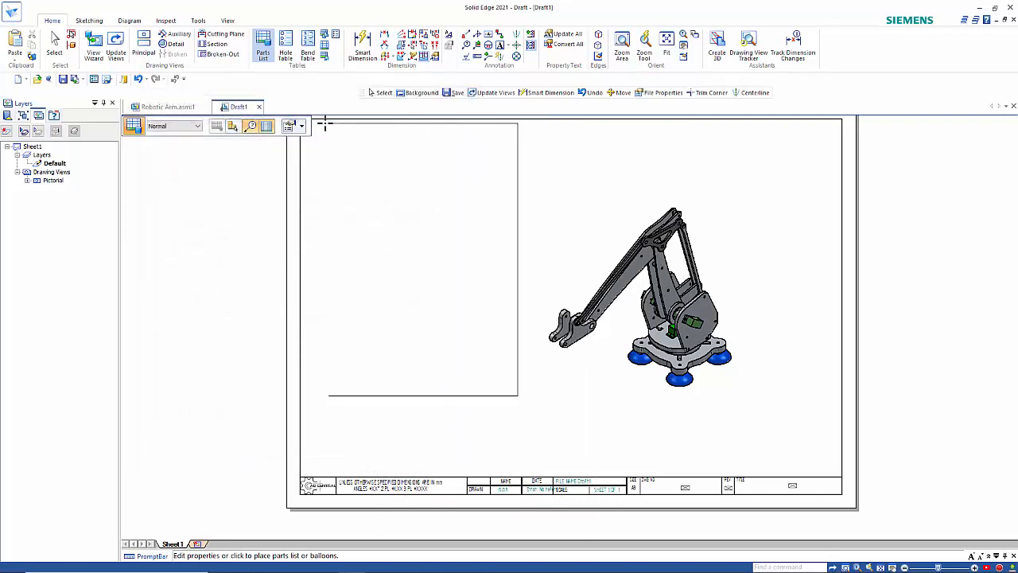
scroll(391, 175, down, 1)
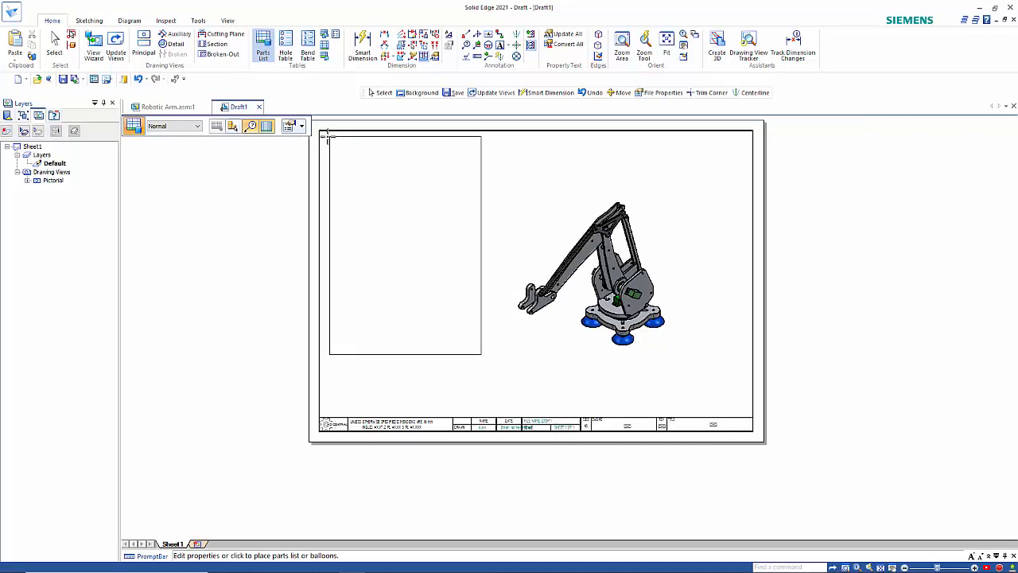
Turn on background sheet geometry location and place the pictorial view's parts list with automatic balloons at the sheet border's upper-left corner.
click(95, 22)
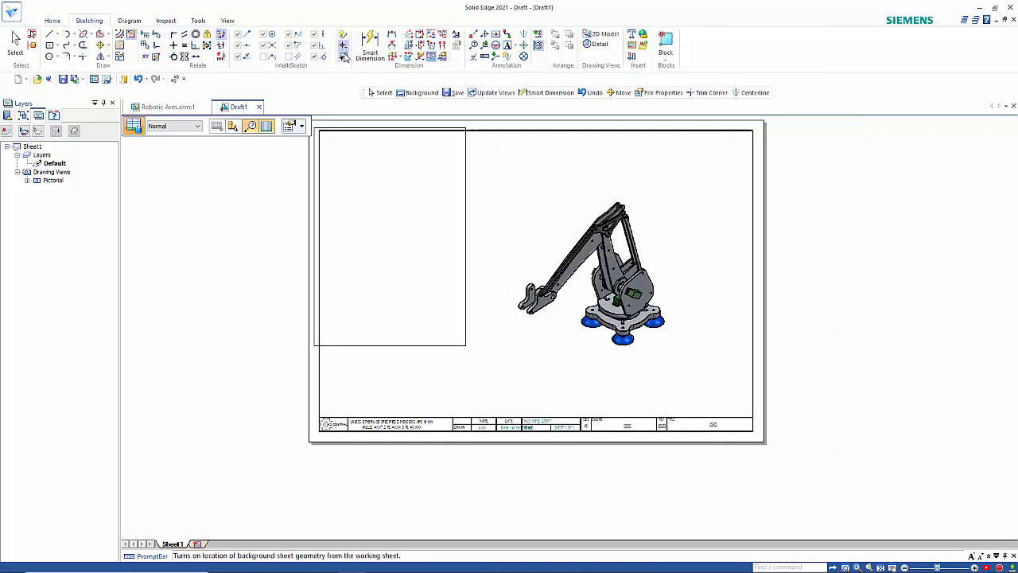
click(344, 58)
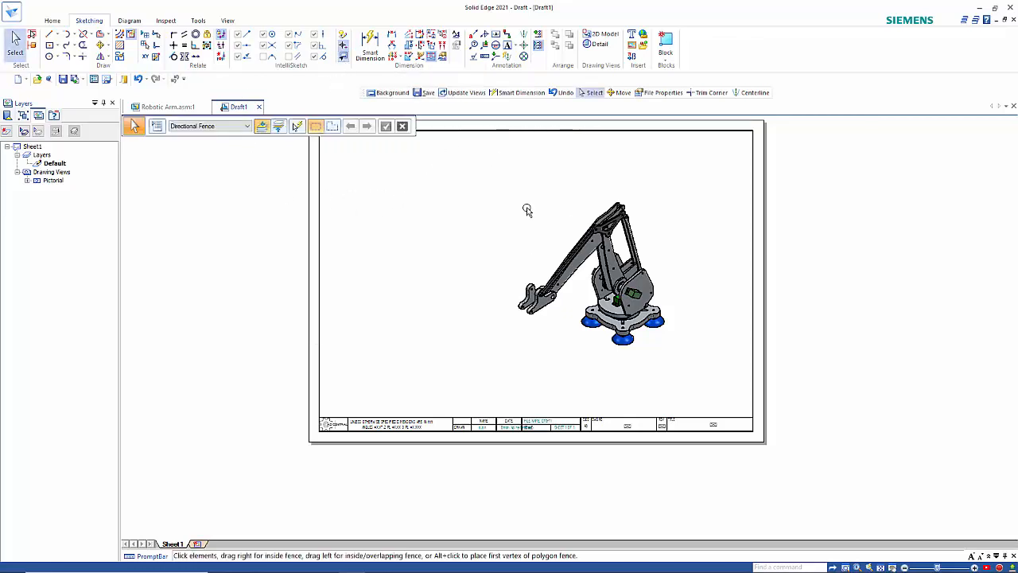
scroll(527, 211, down, 1)
scroll(480, 141, up, 1)
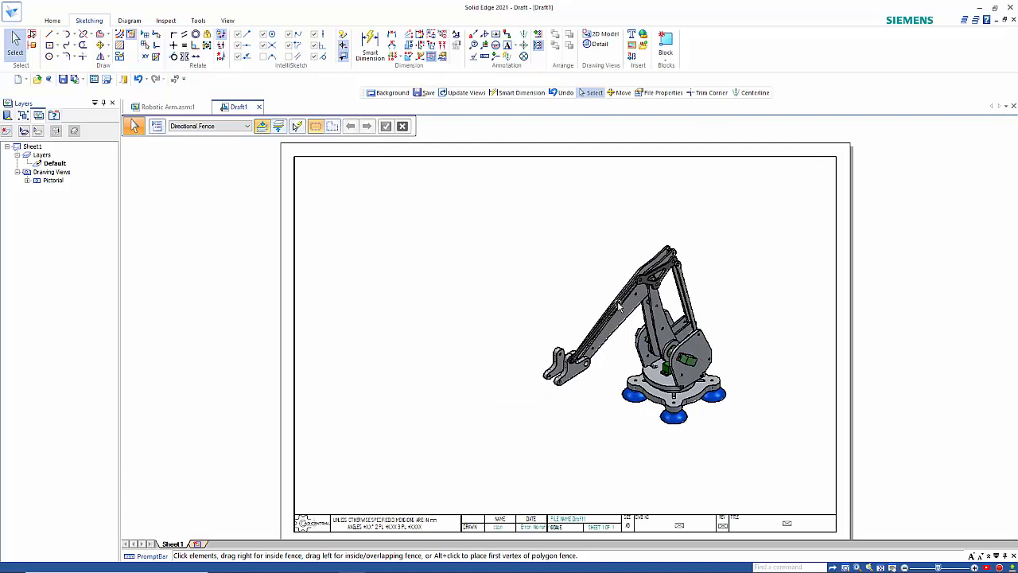
click(51, 20)
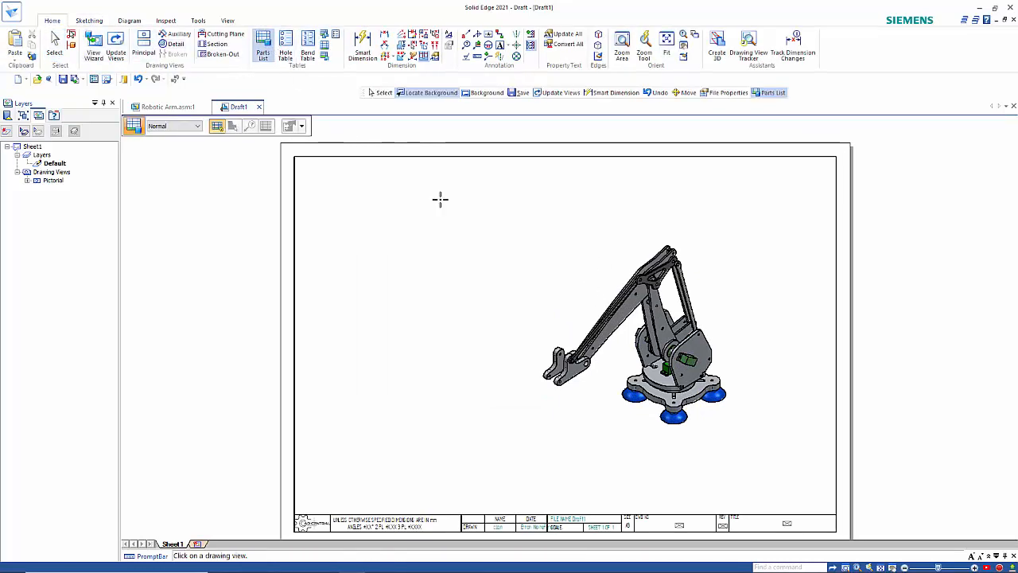
click(641, 294)
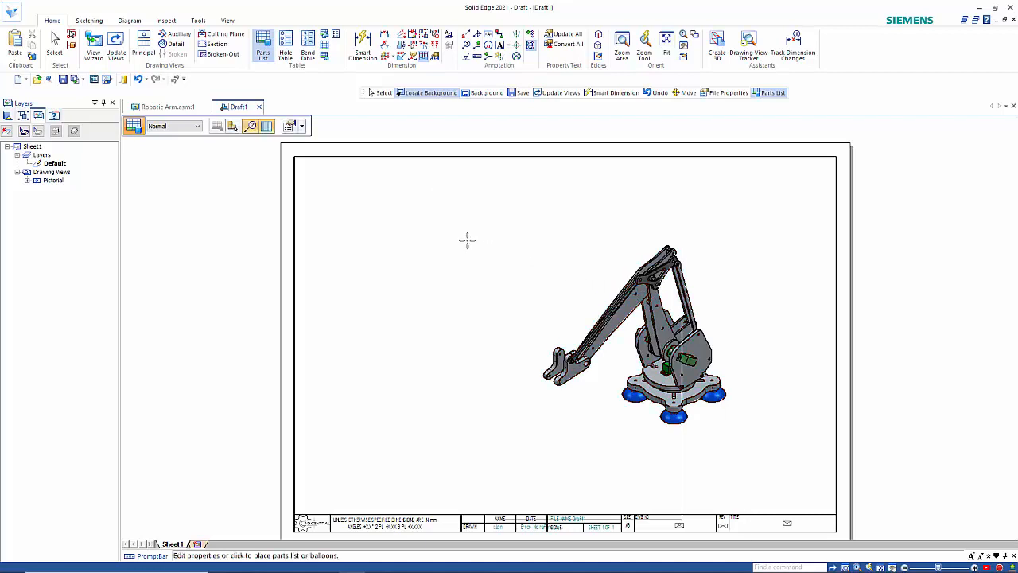
click(303, 168)
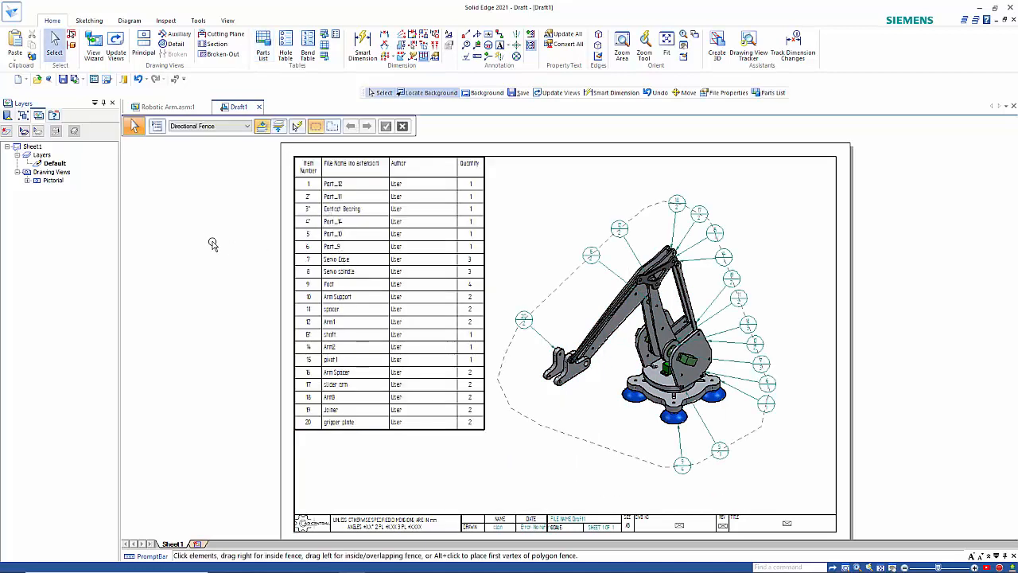
Replace the parts list's Author column with a Material column placed between File Name (no extension) and Quantity.
click(387, 180)
click(291, 127)
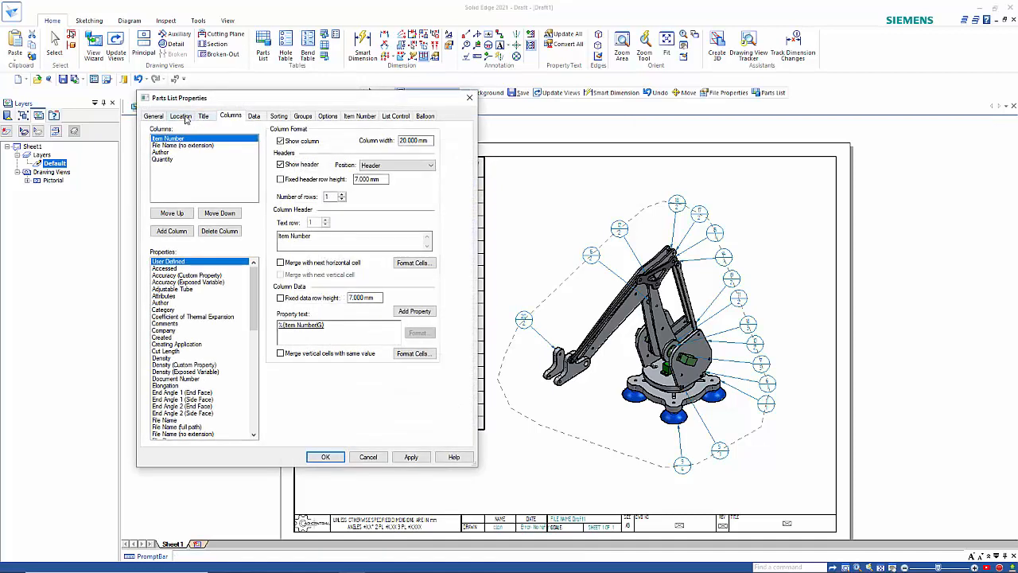
click(164, 152)
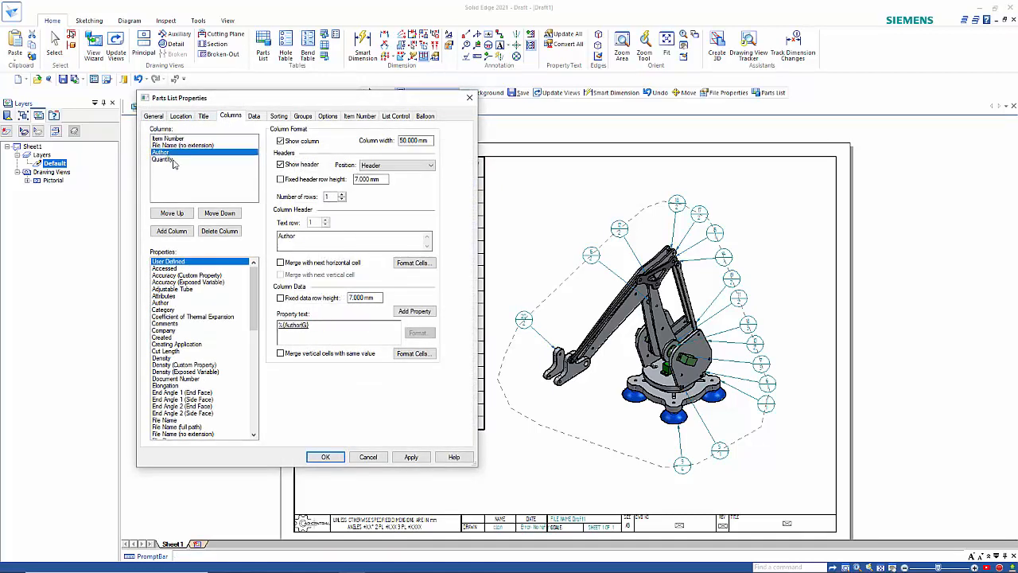
click(213, 231)
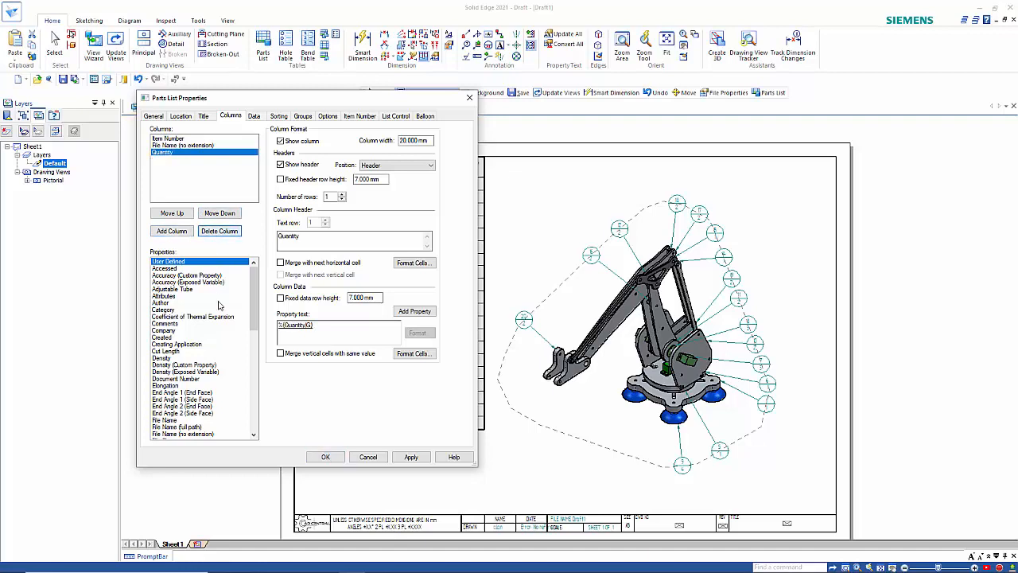
scroll(198, 364, down, 10)
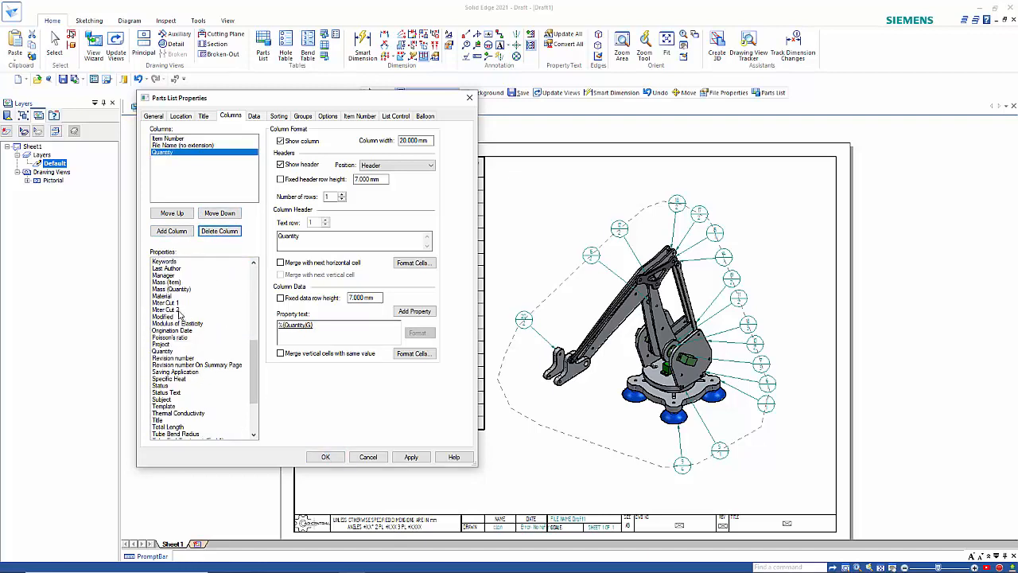
double_click(168, 296)
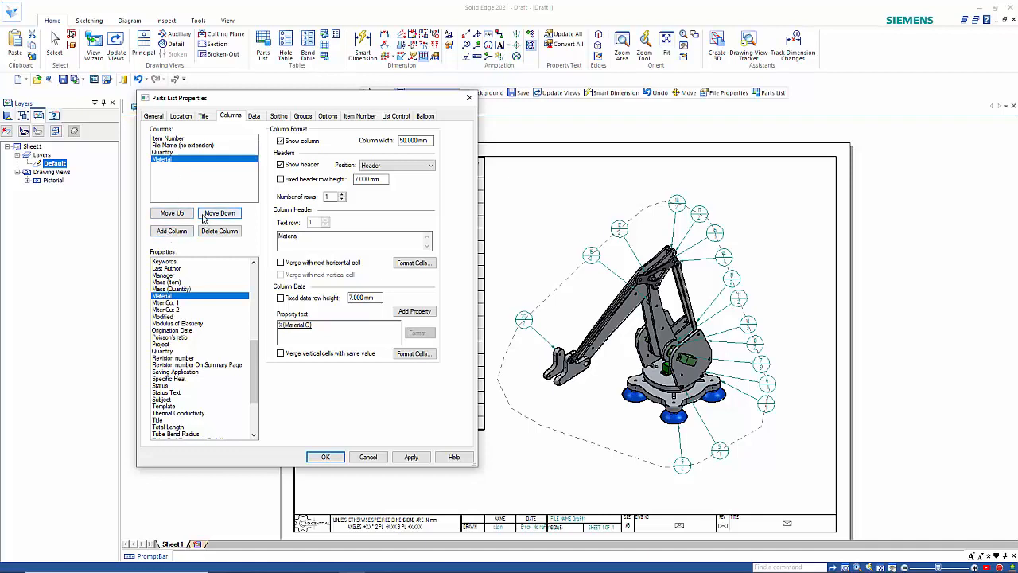
click(172, 214)
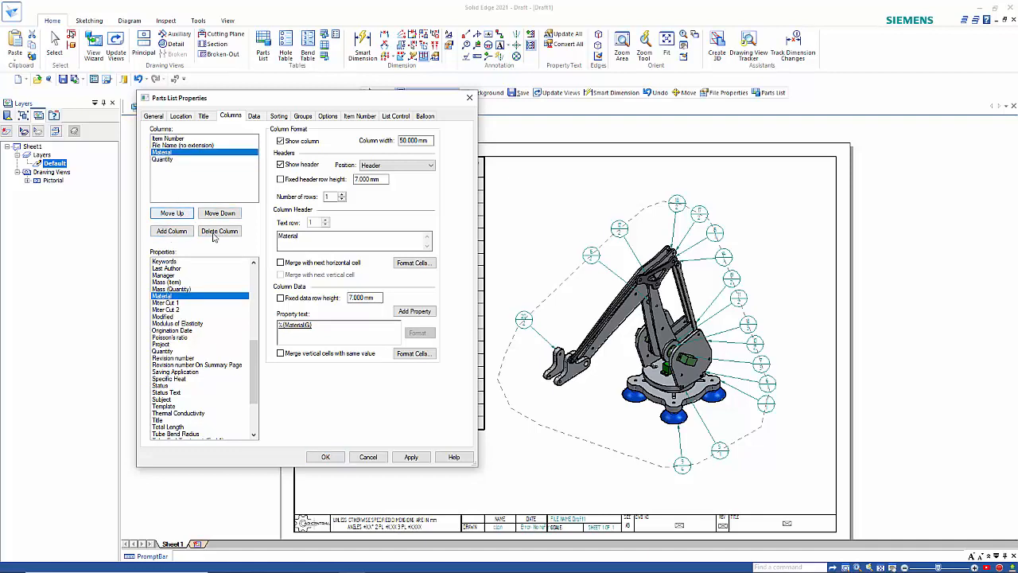
click(325, 457)
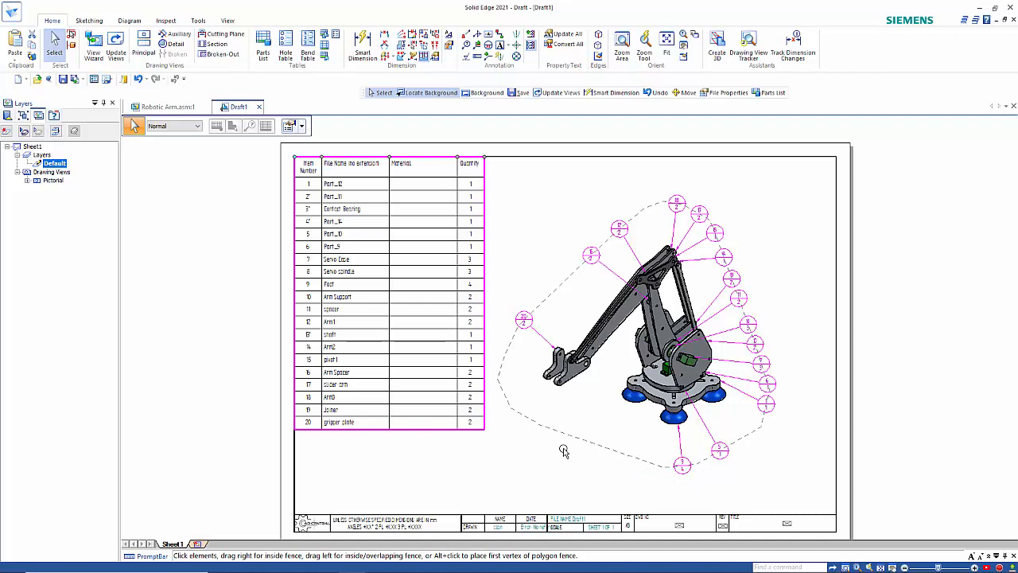
Pull the balloon alignment outline closer to the robotic arm and shift balloons 5 and 20 along it.
click(577, 279)
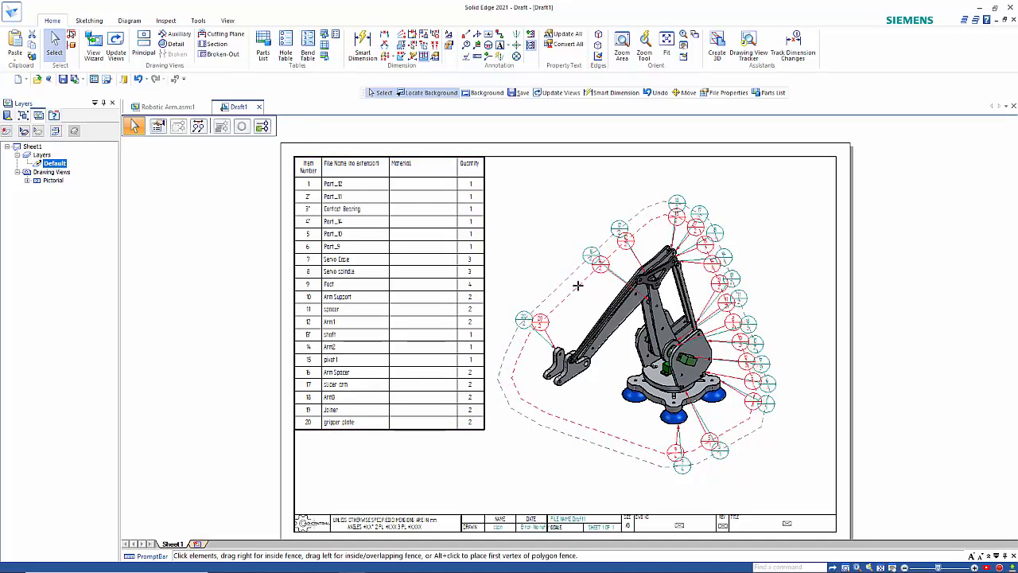
drag(578, 275, 576, 286)
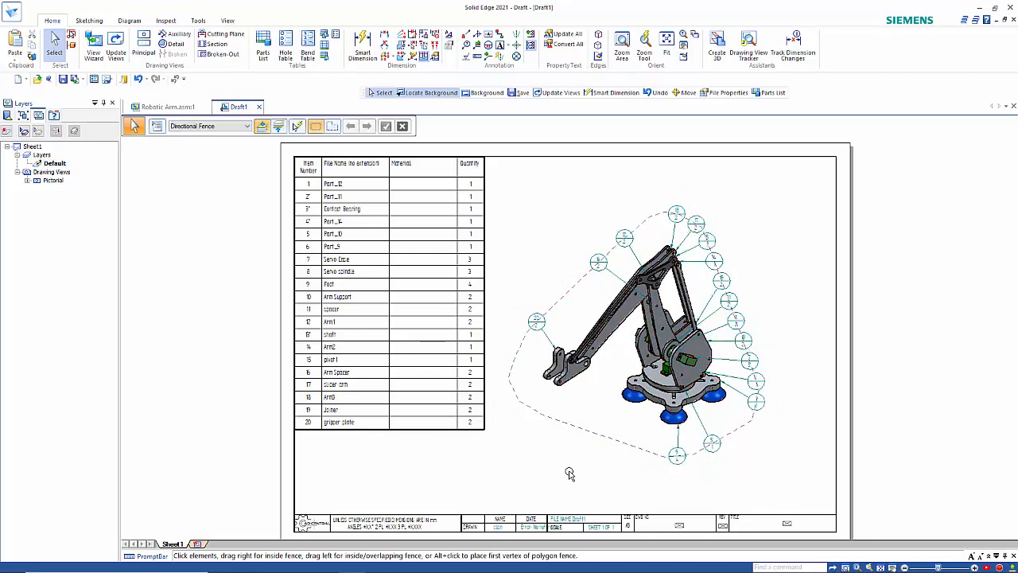
scroll(569, 474, up, 1)
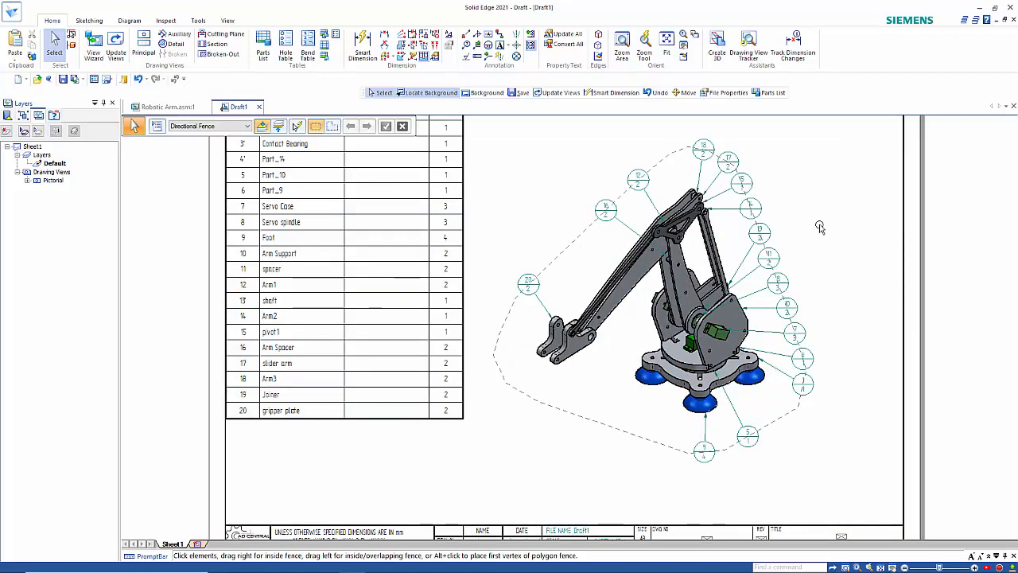
scroll(872, 262, down, 1)
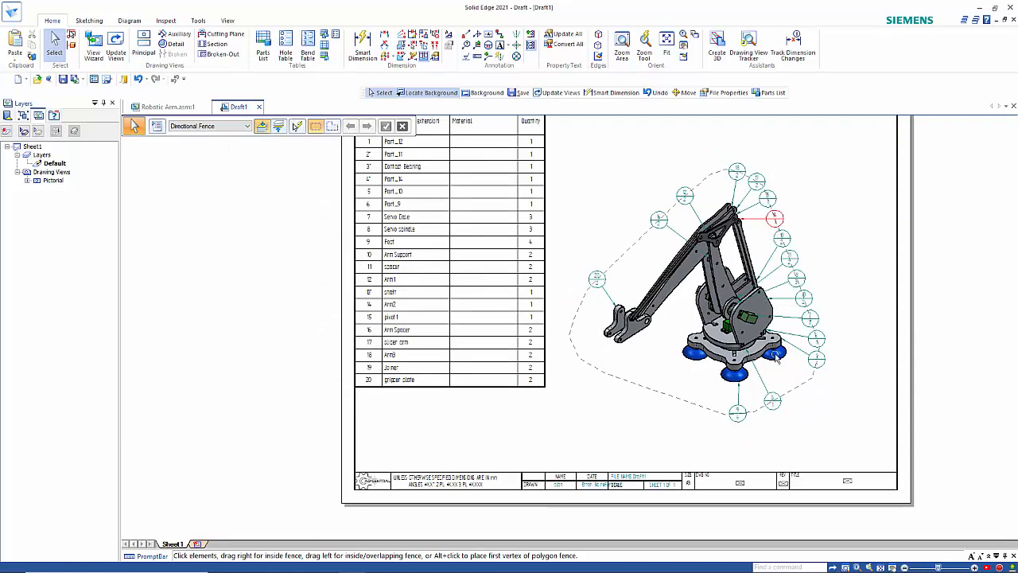
click(771, 402)
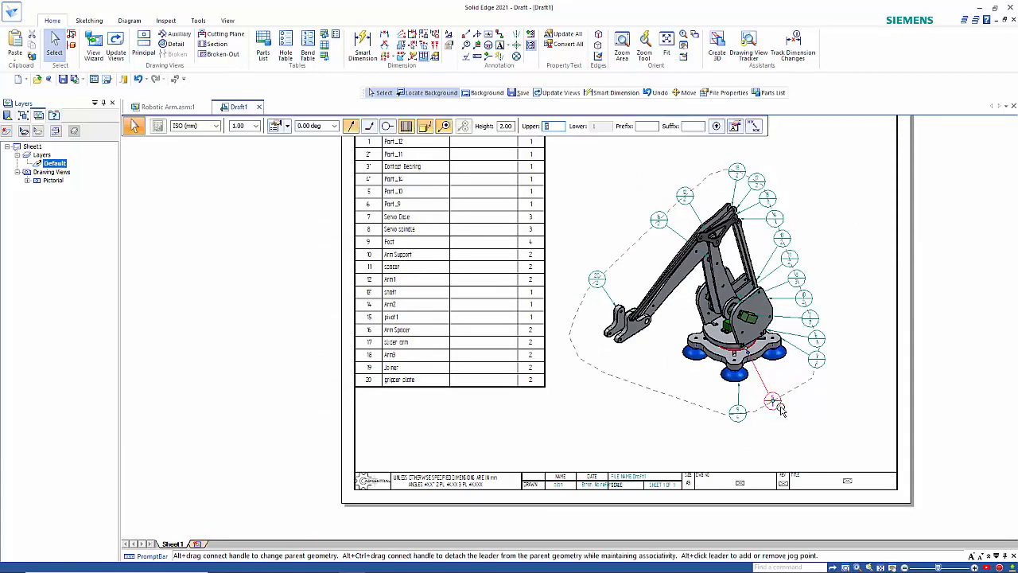
drag(774, 401, 790, 390)
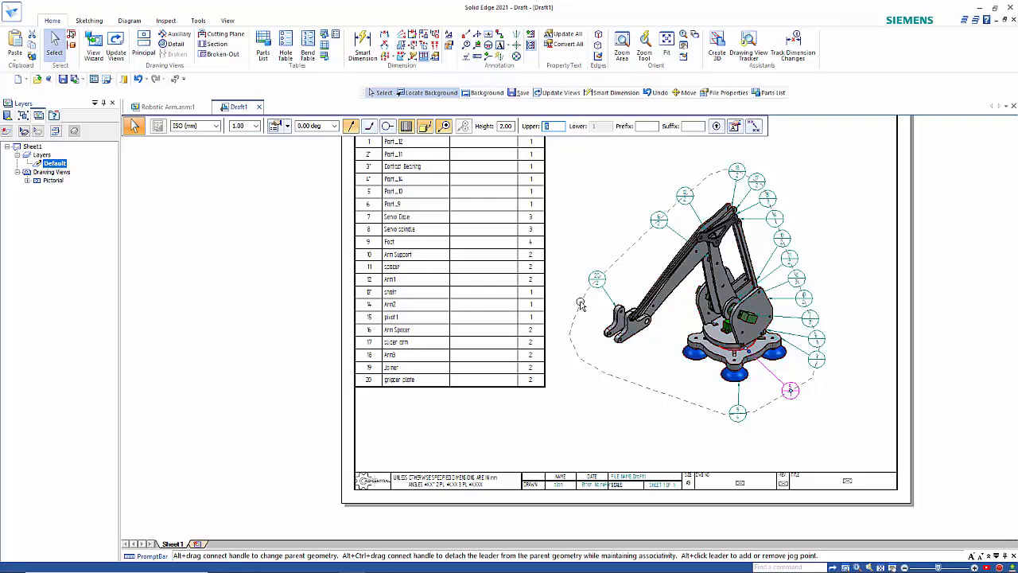
drag(597, 279, 585, 294)
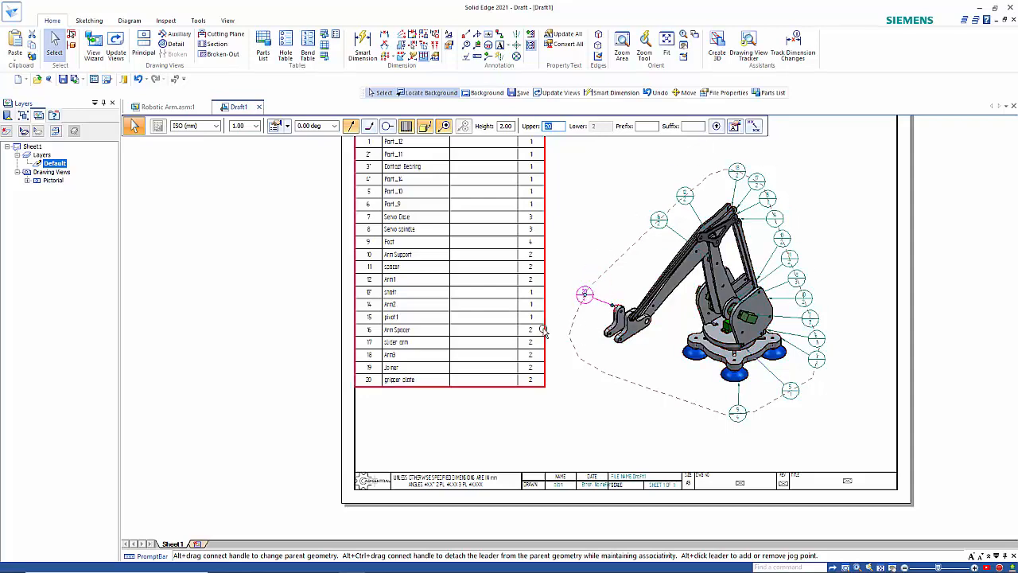
Save the draft as Robotic Arm.dft in the Robotic Arm - Copy folder.
scroll(543, 329, down, 3)
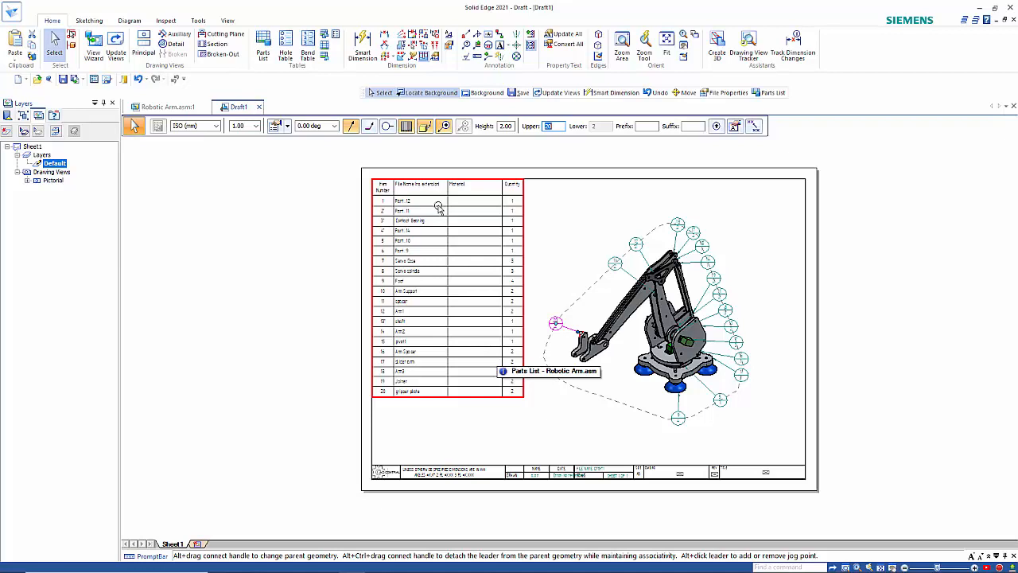
click(63, 81)
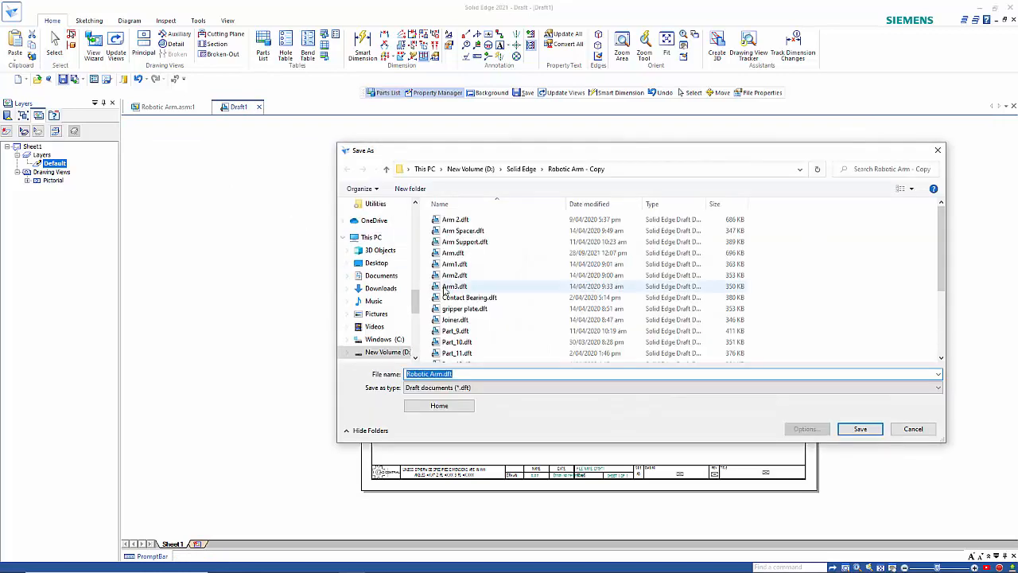
click(856, 430)
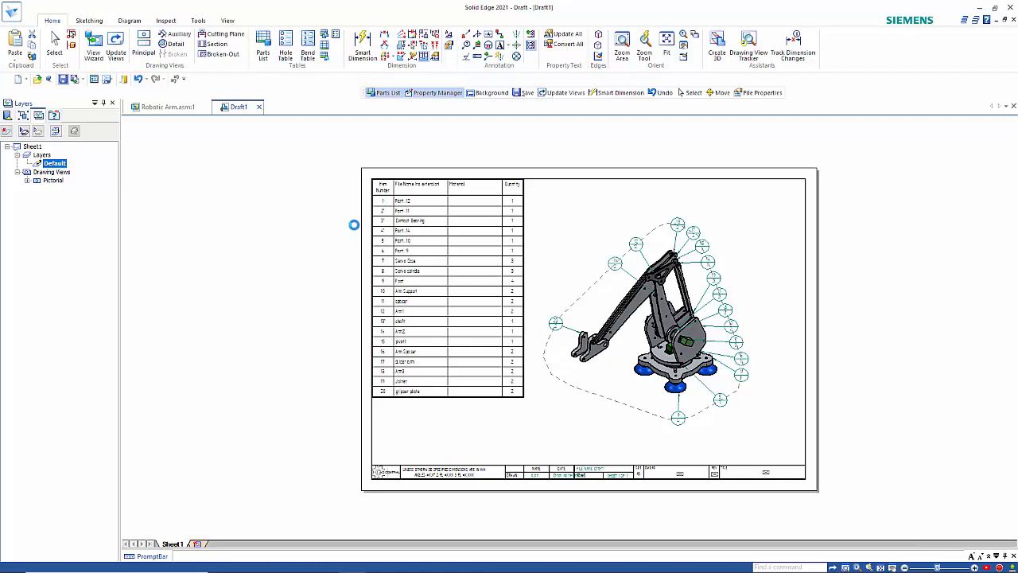
Open the Property Manager for the draft and set the Revision Number of Arm Spacer.par to 1.
click(12, 12)
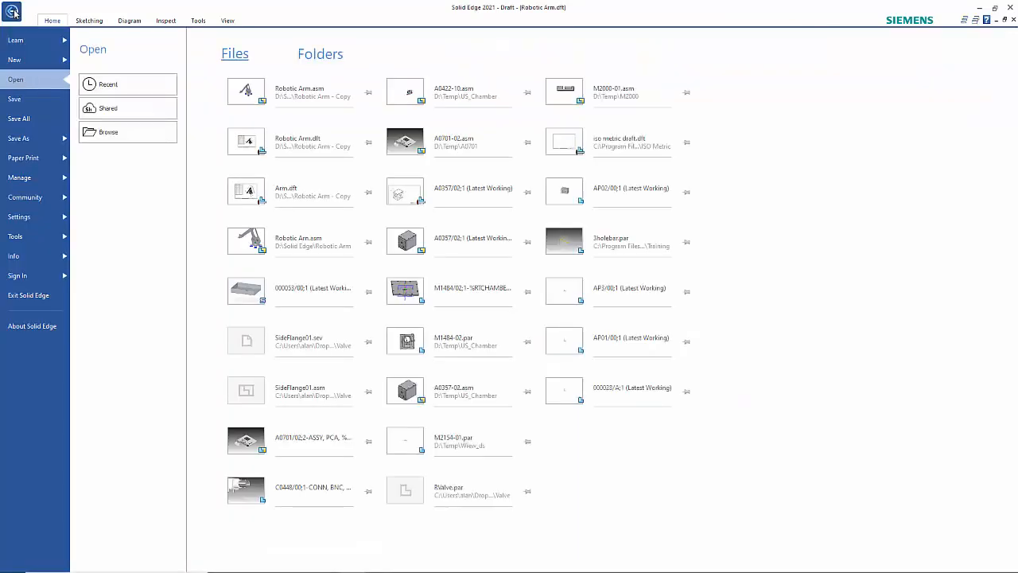
click(35, 263)
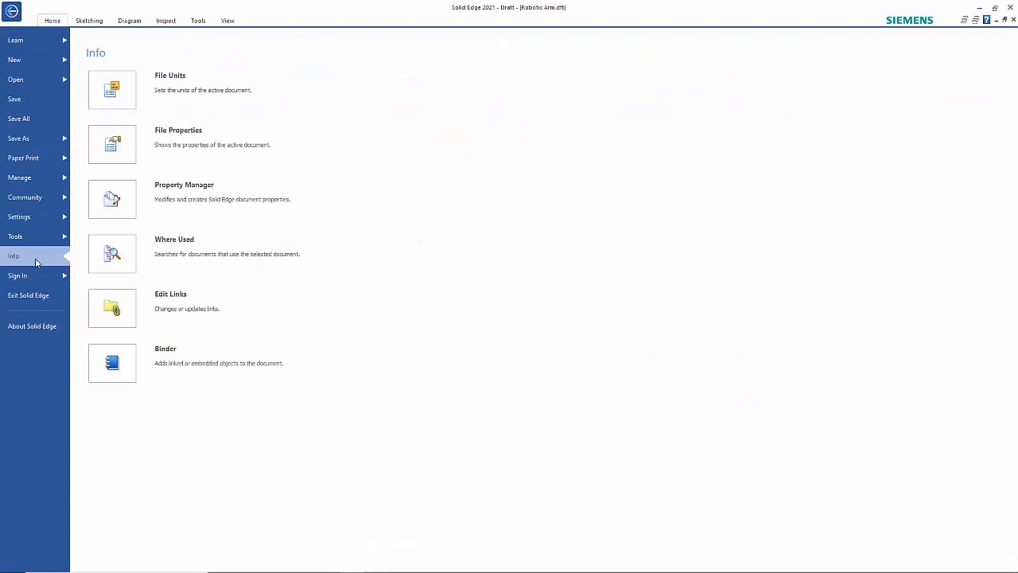
click(236, 205)
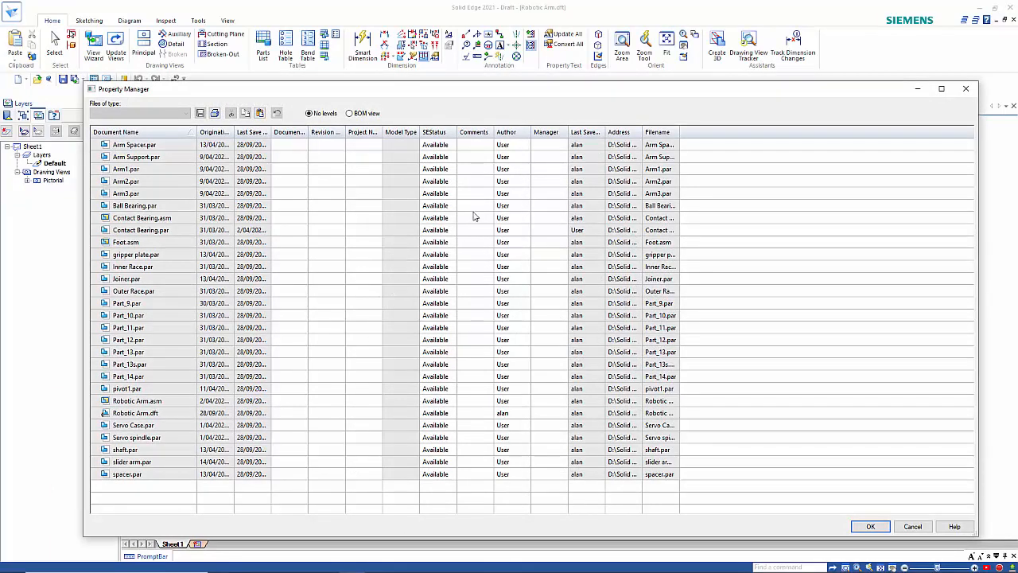
click(331, 145)
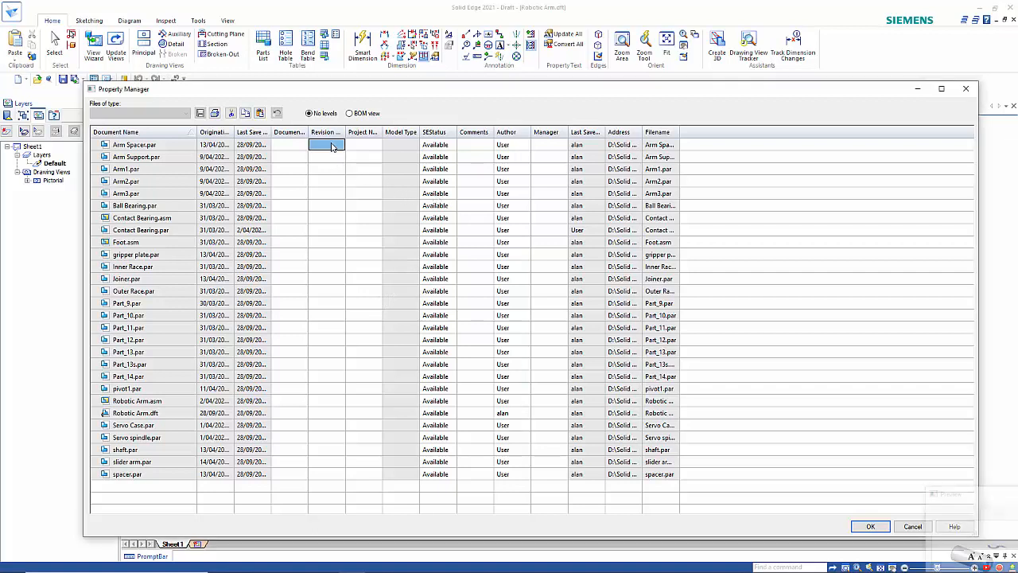
text(1)
key(Tab)
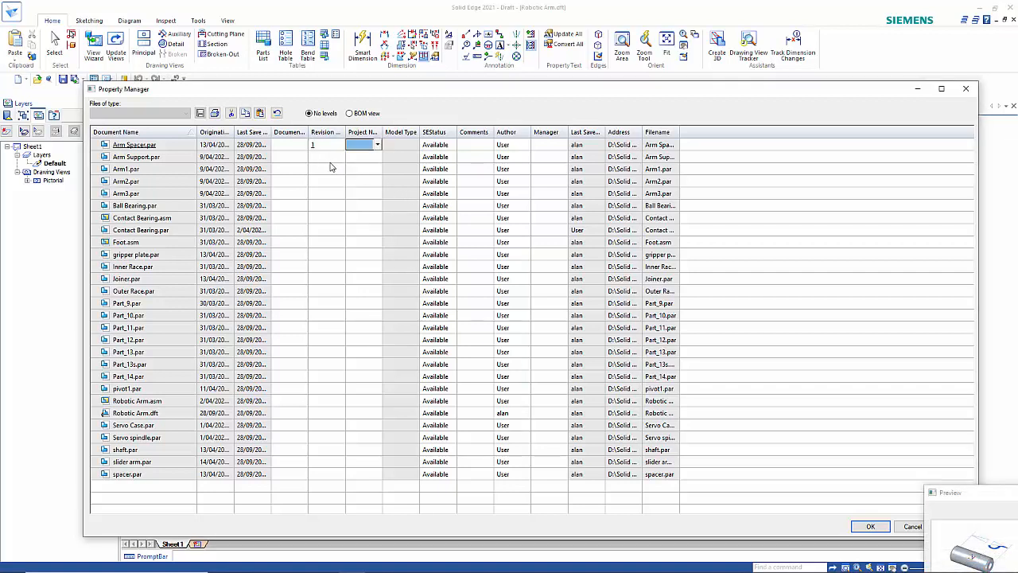
Copy revision number 1 from Arm Spacer.par to all other documents, from Arm Support.par through spacer.par.
click(326, 148)
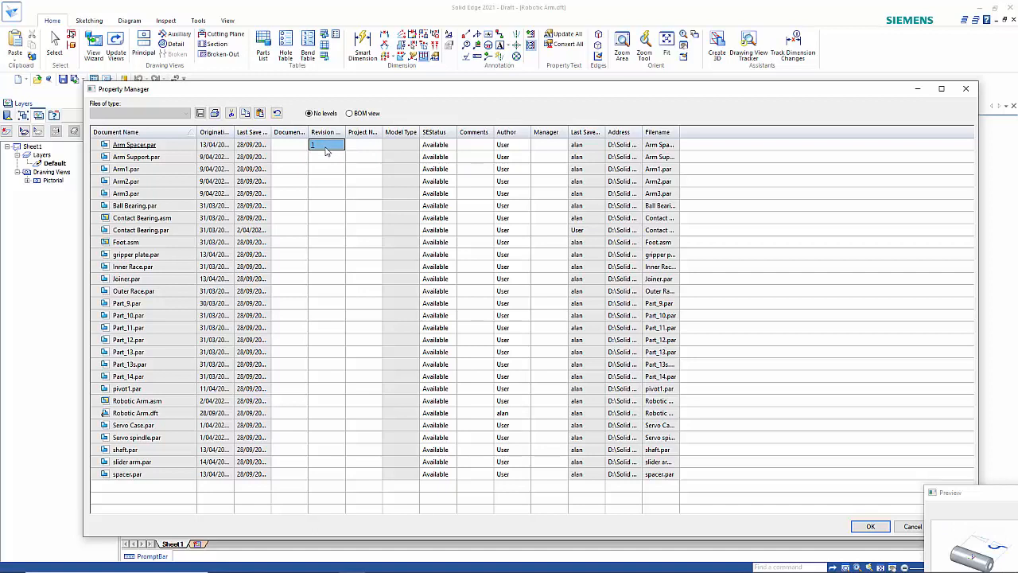
click(336, 158)
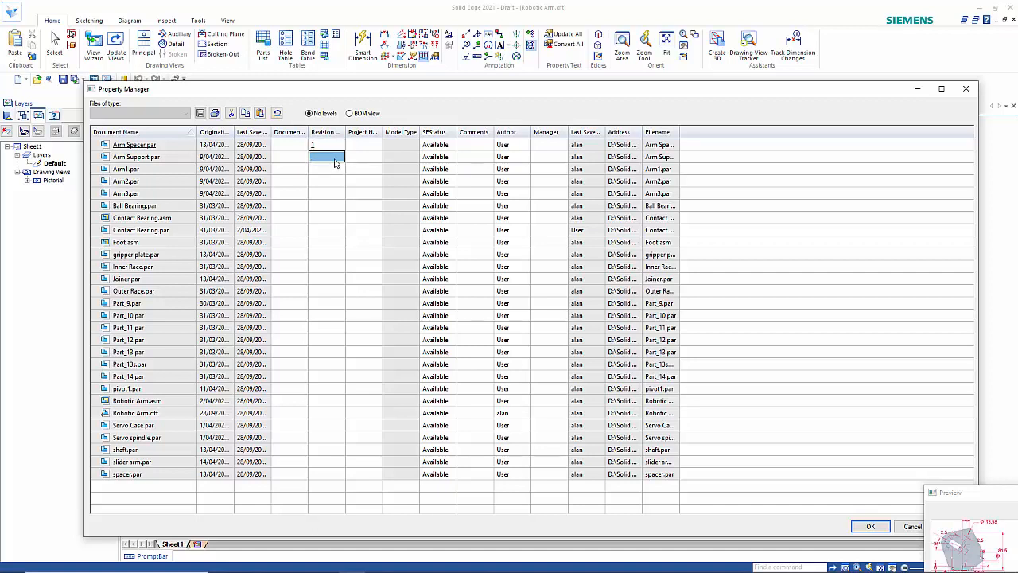
drag(333, 174, 321, 478)
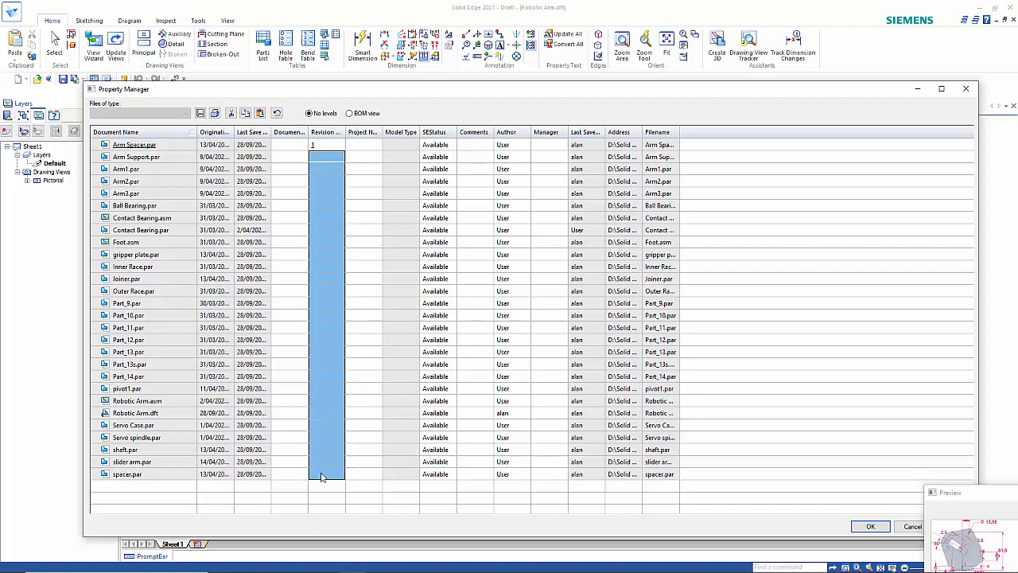
key(ctrl+v)
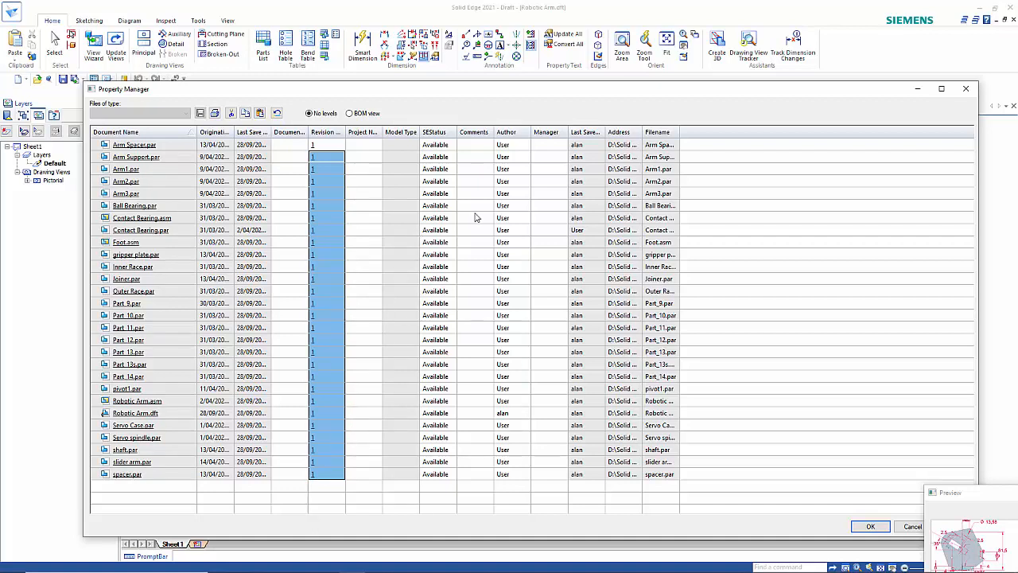
Format the property columns to hide Author, Manager and Last Saved By and show Material, and widen the Material column.
right_click(517, 137)
click(541, 181)
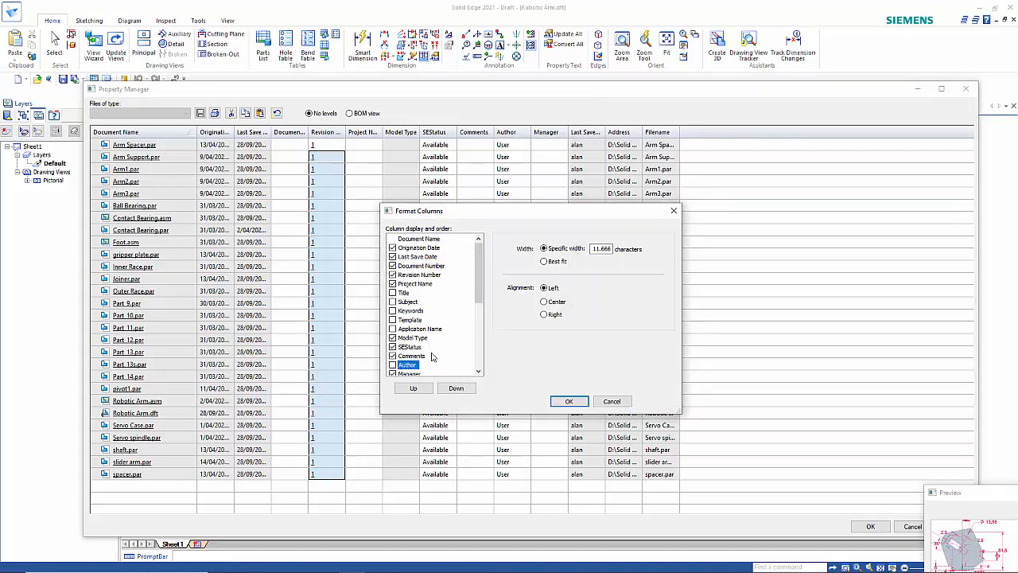
scroll(432, 357, down, 1)
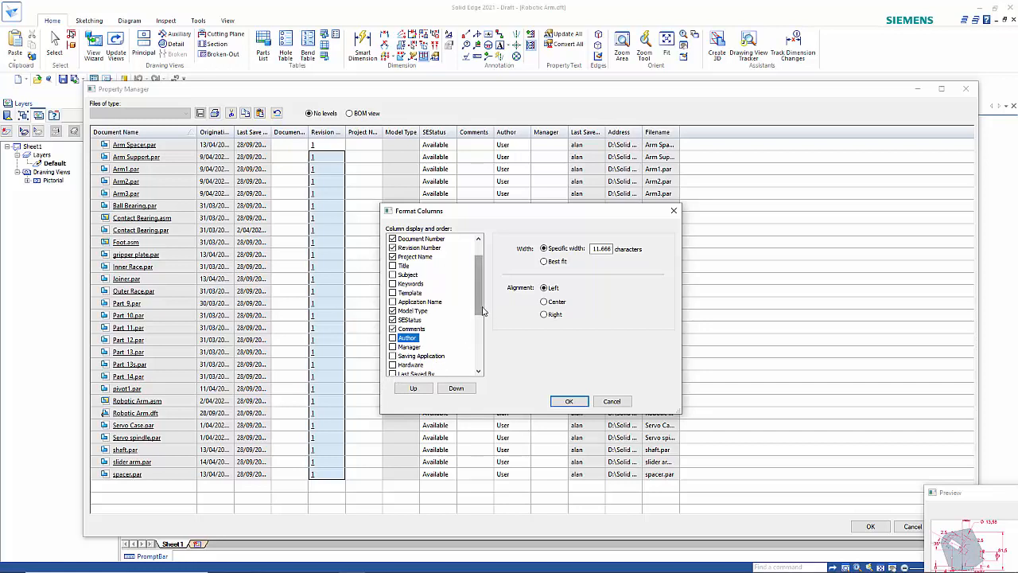
scroll(404, 322, down, 3)
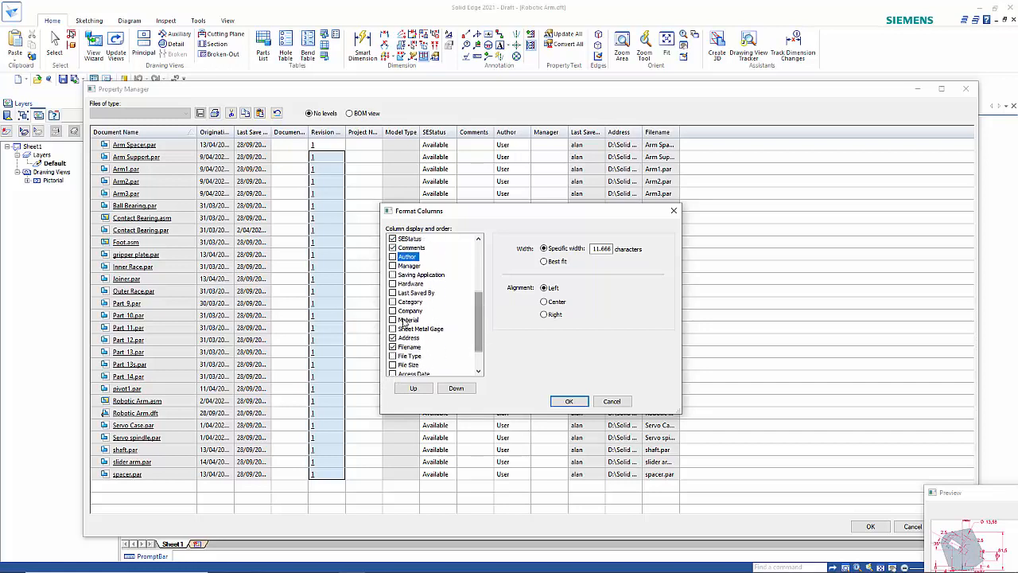
click(414, 388)
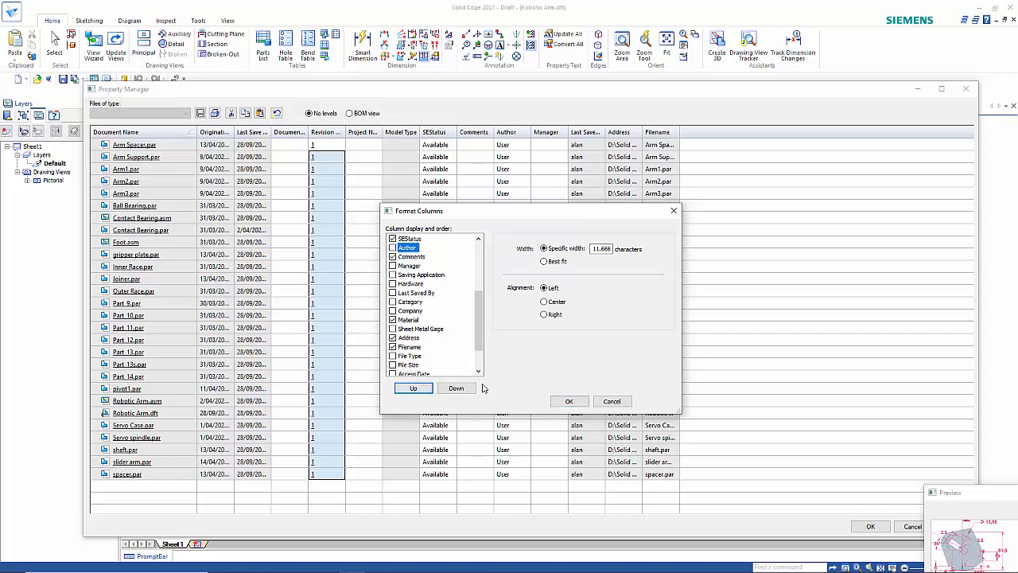
click(566, 403)
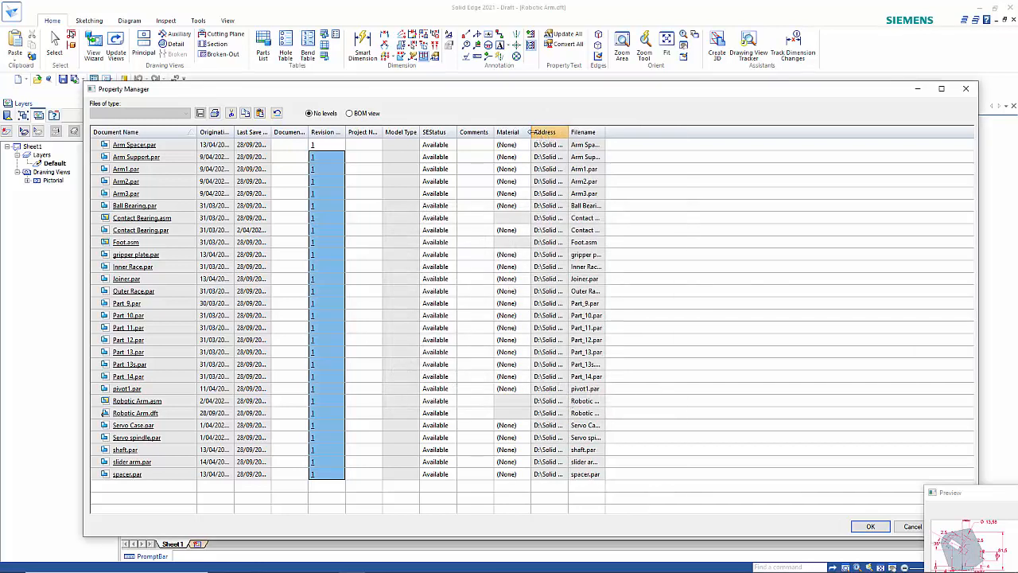
drag(531, 132, 590, 132)
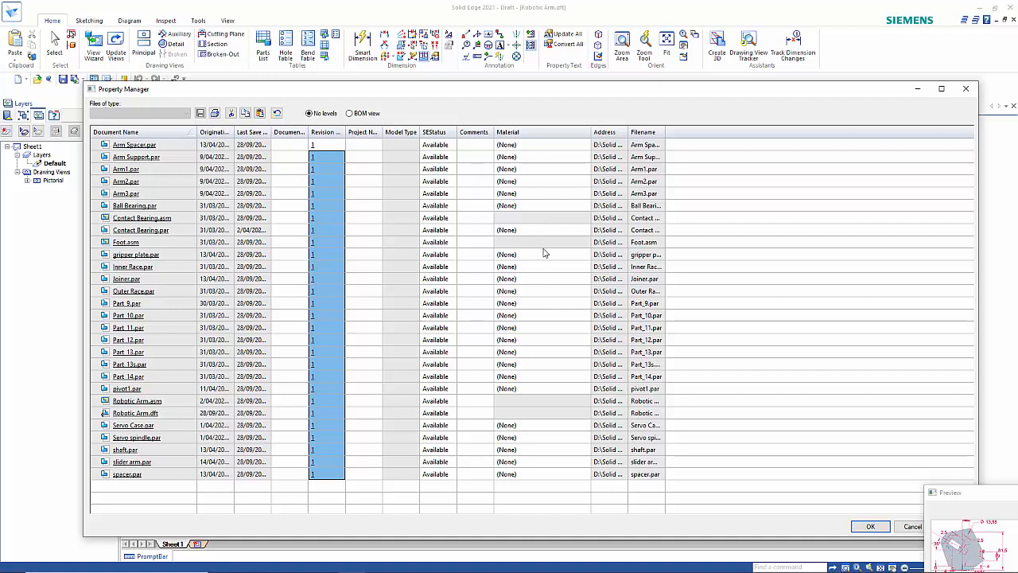
Set the material of Arm Spacer.par to Steel, structural and copy it to all the other parts down to spacer.par.
click(535, 146)
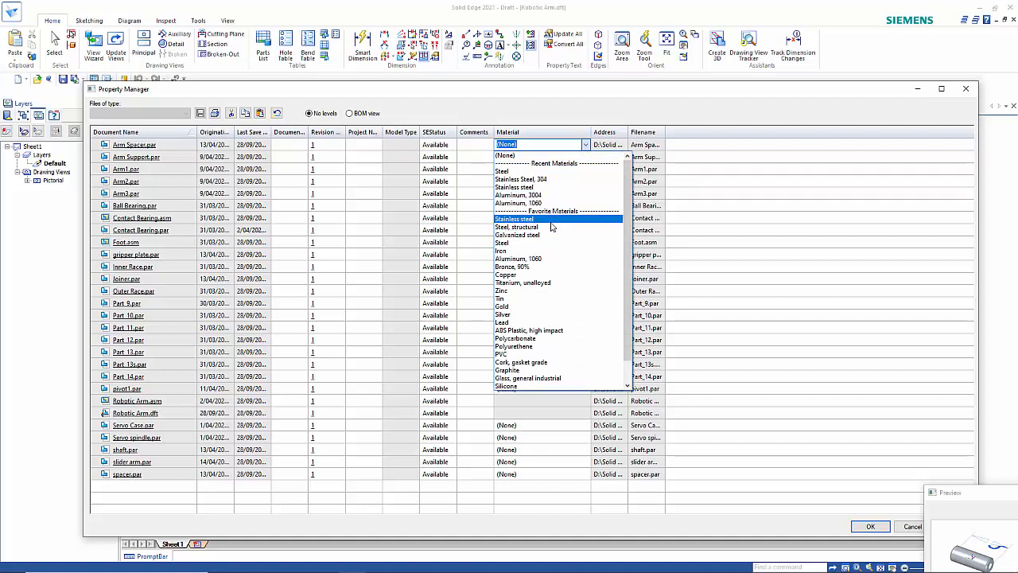
click(553, 229)
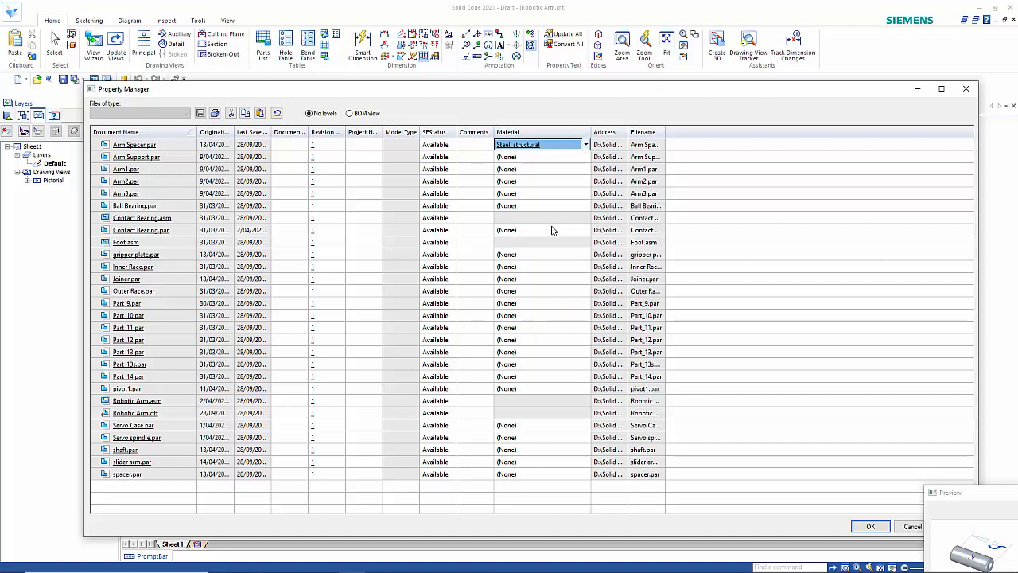
click(555, 157)
drag(557, 177, 544, 476)
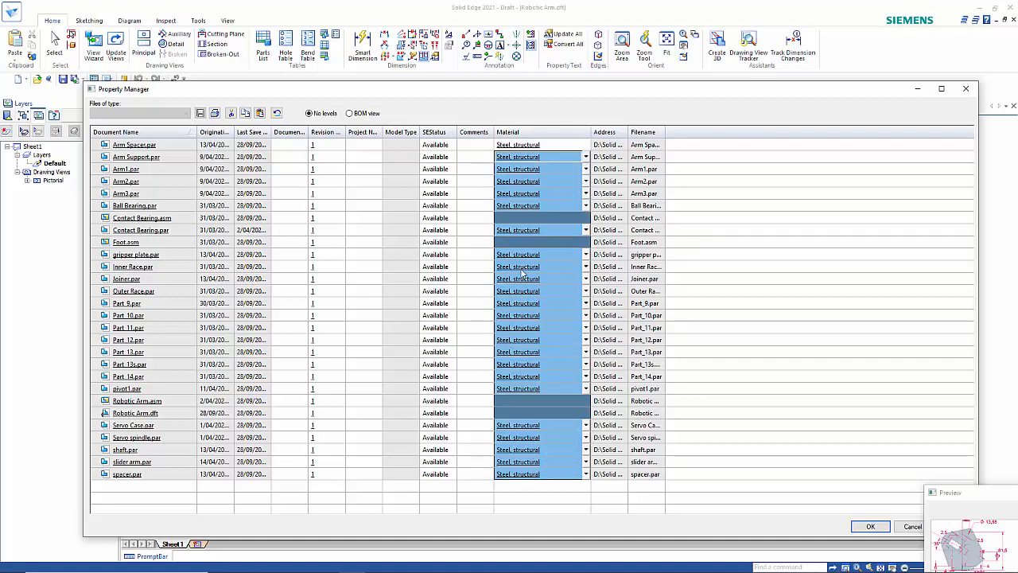
Bring the Preview window fully into view and preview Foot.asm, Contact Bearing.asm and Arm2.par.
click(538, 219)
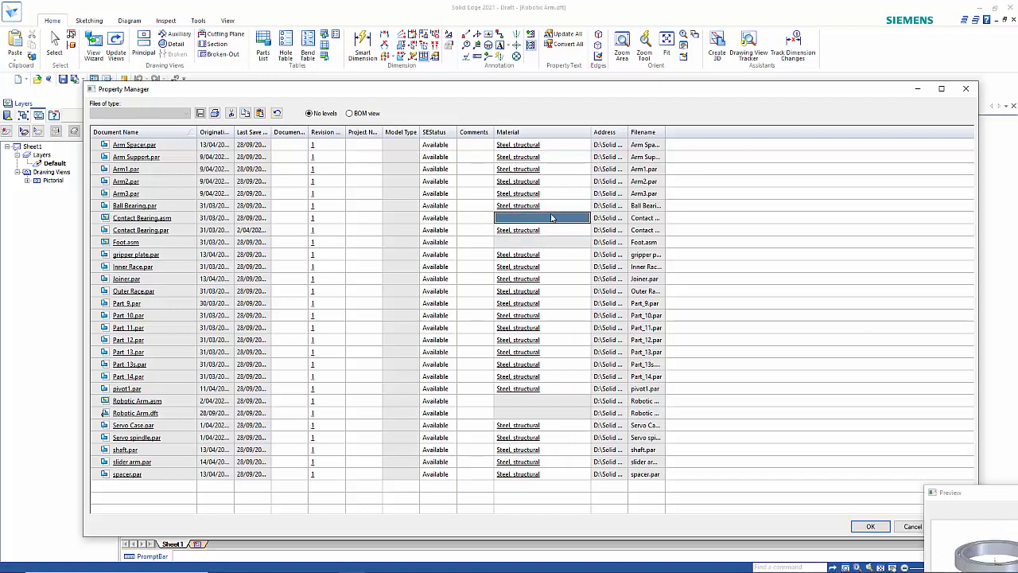
click(553, 243)
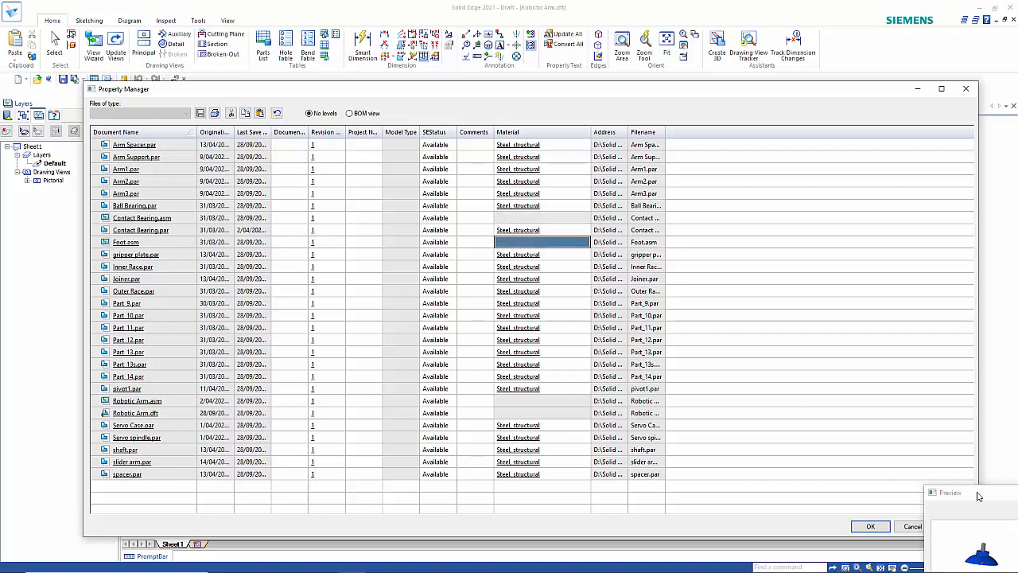
drag(986, 497, 902, 259)
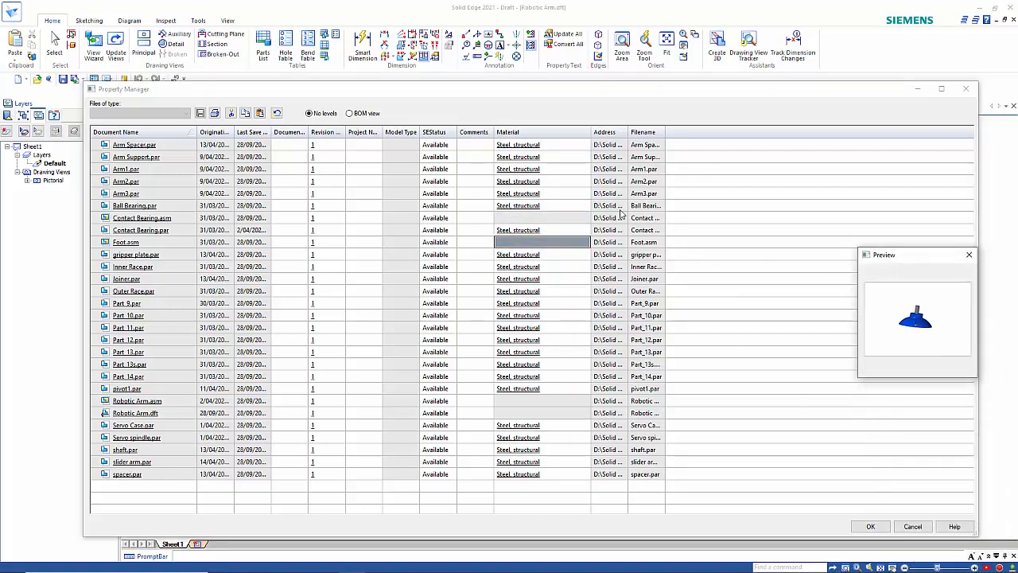
click(159, 243)
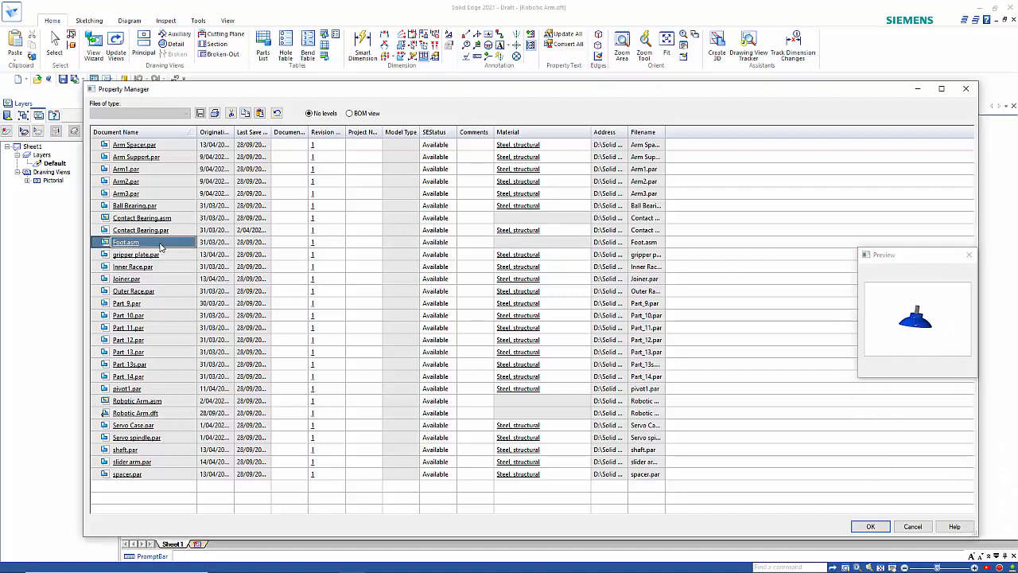
click(177, 218)
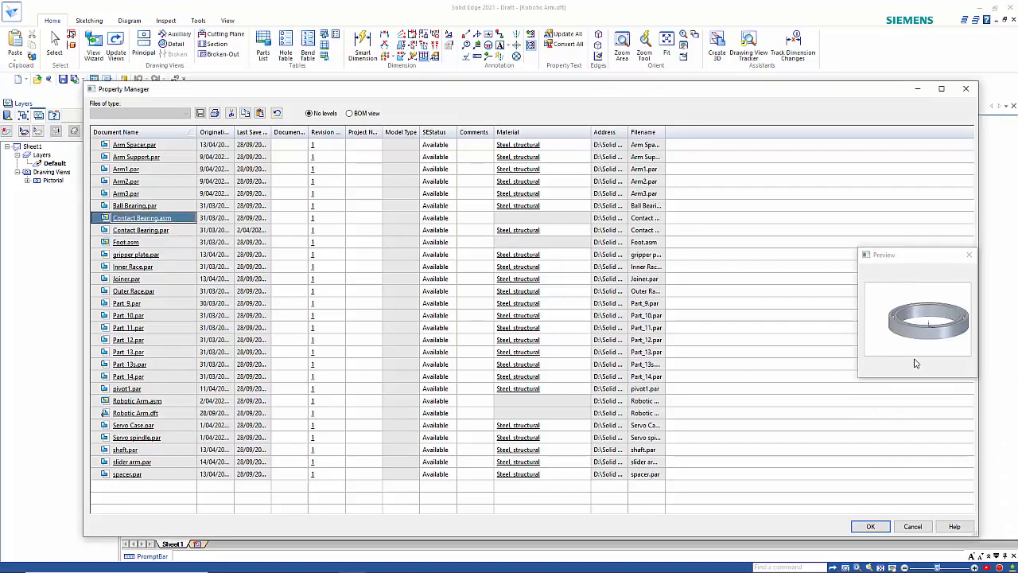
click(159, 183)
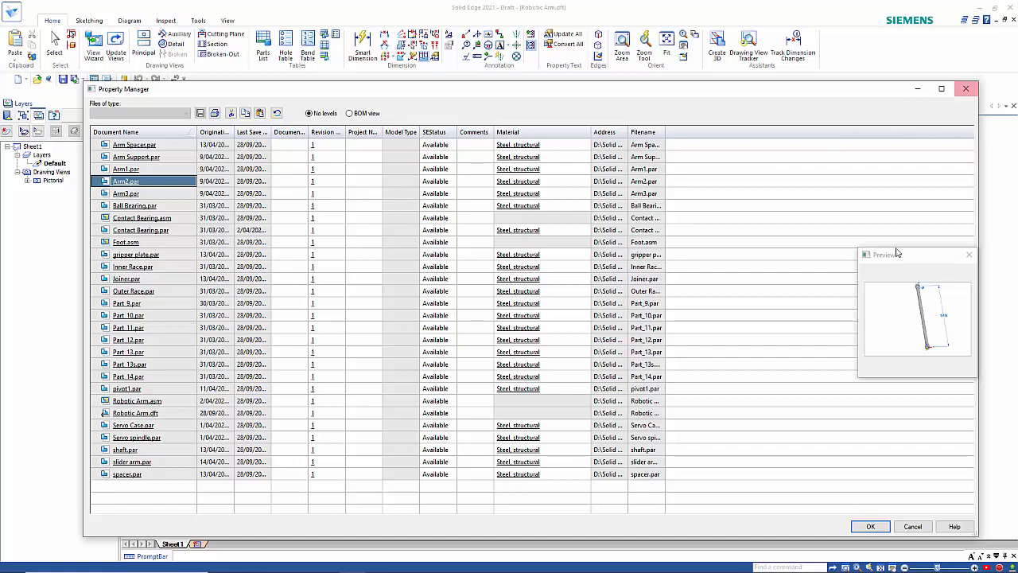
Accept the Property Manager changes and update the drawing views and parts list on Sheet1.
click(872, 528)
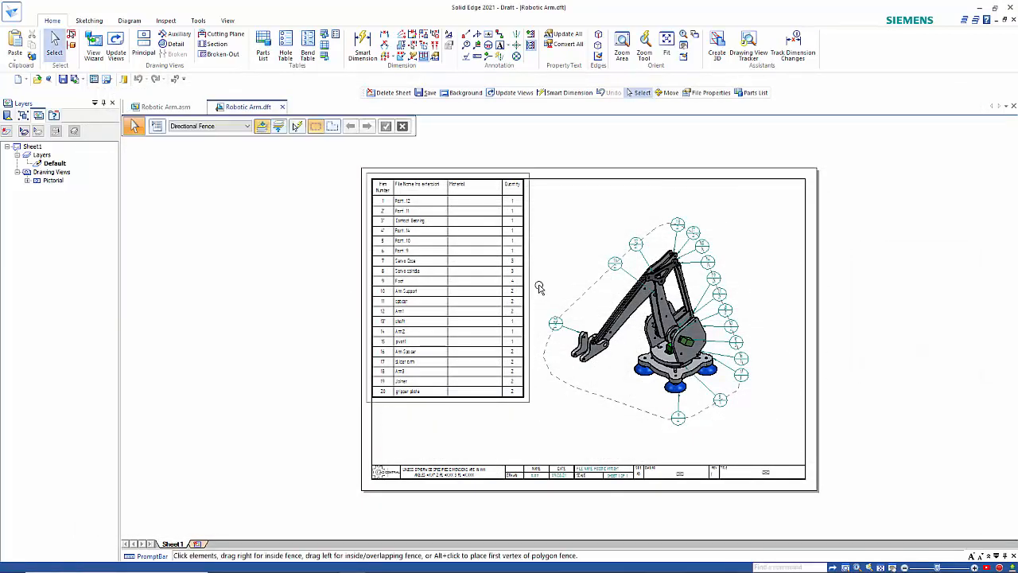
click(346, 431)
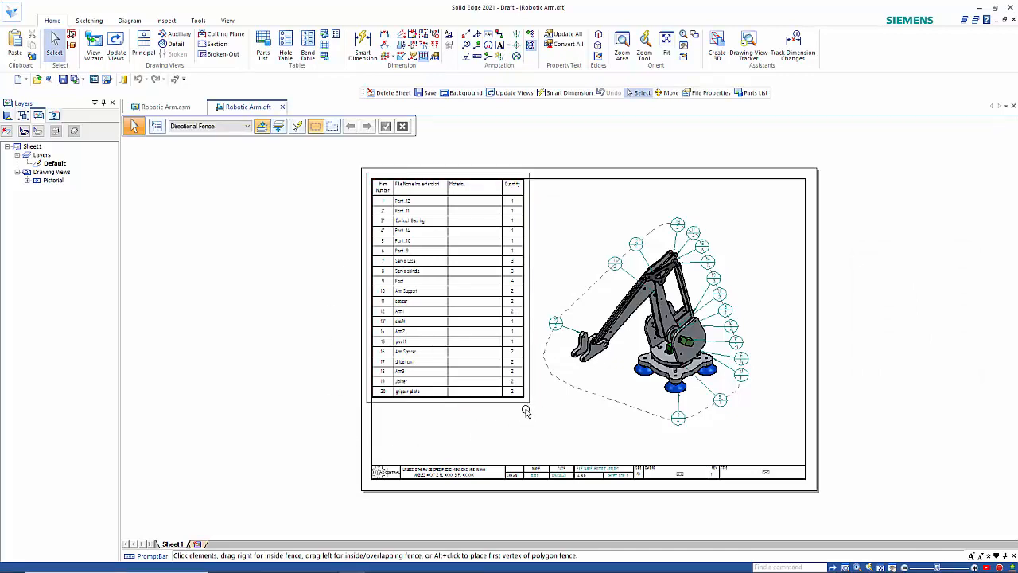
click(119, 54)
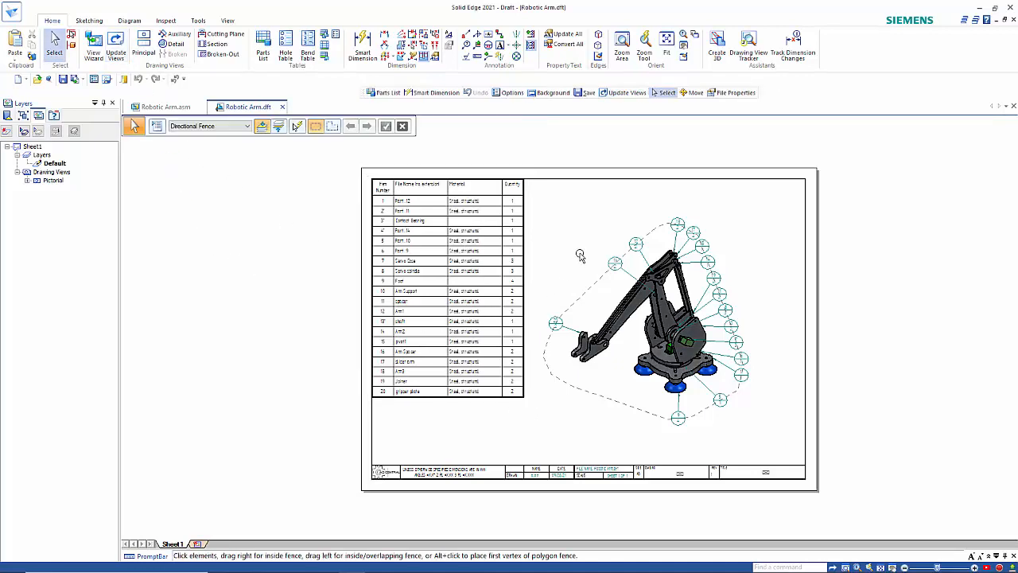
click(511, 356)
click(657, 318)
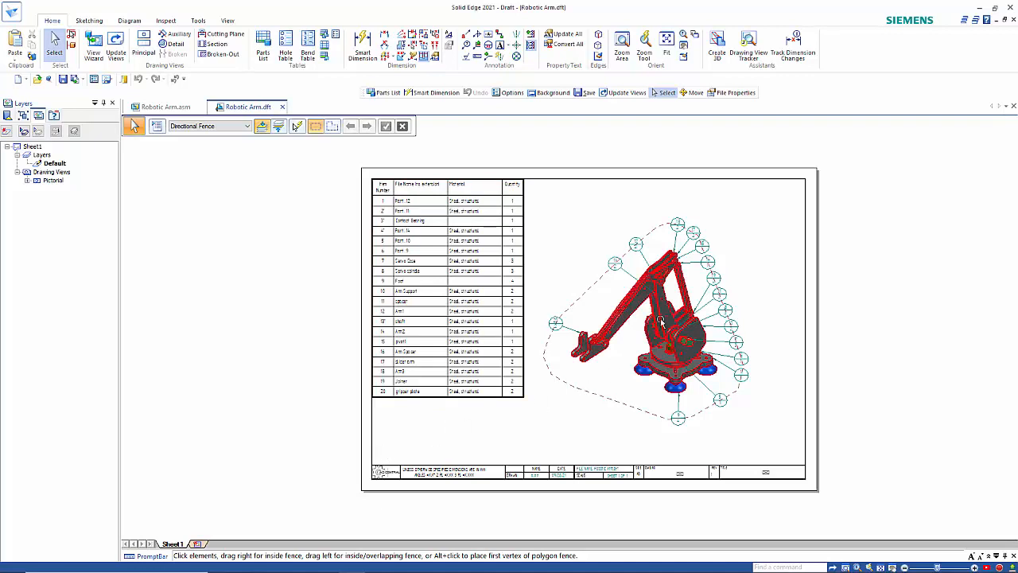
Add a second sheet to the draft and set its background sheet to A3-Sheet.
click(196, 543)
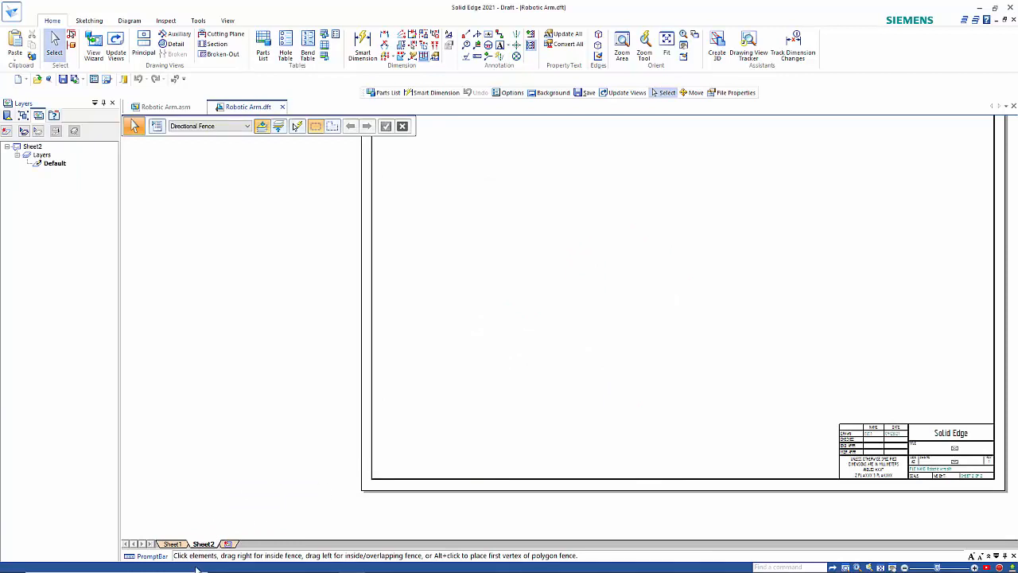
right_click(209, 544)
click(217, 538)
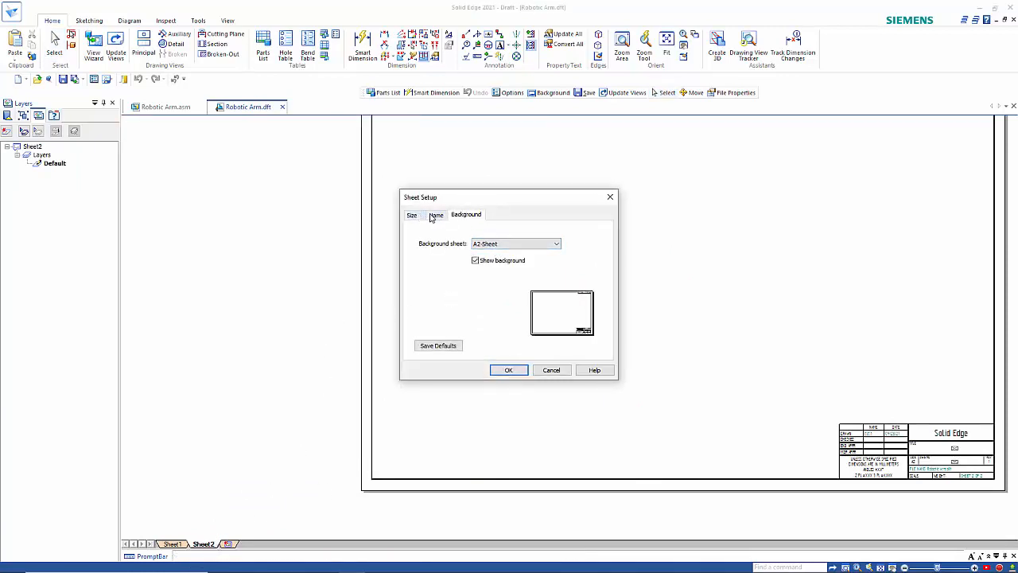
click(491, 244)
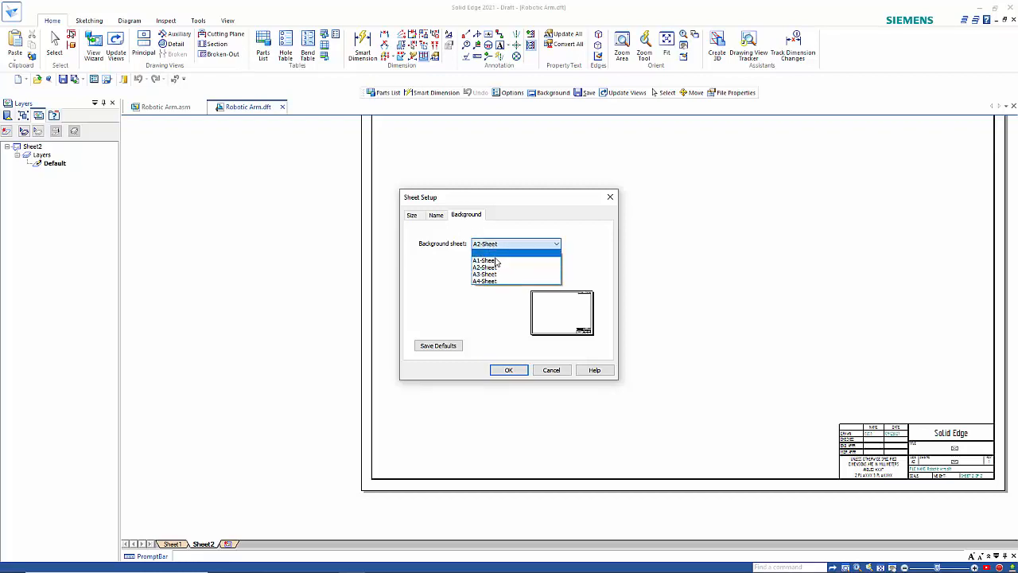
click(495, 275)
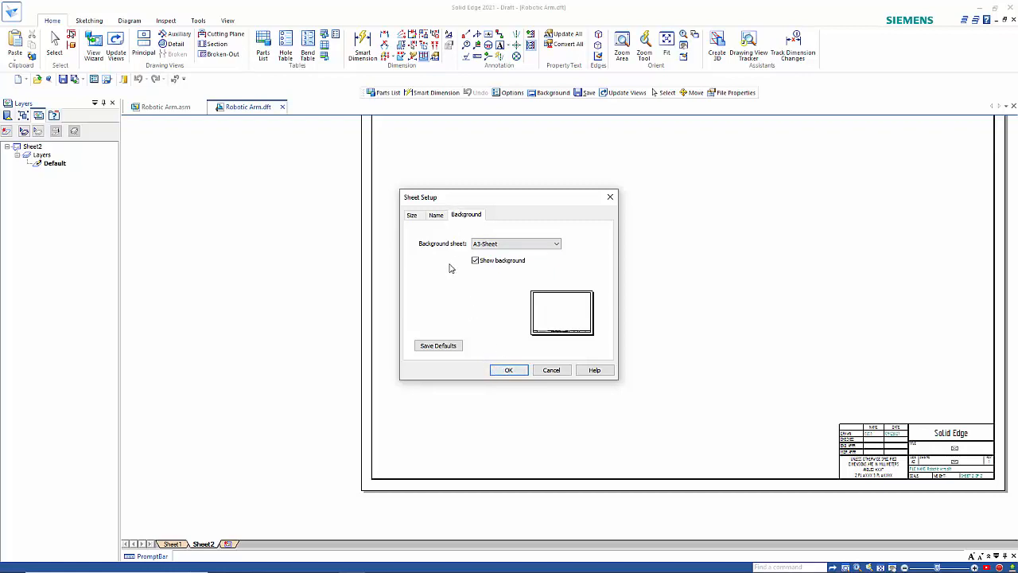
click(413, 216)
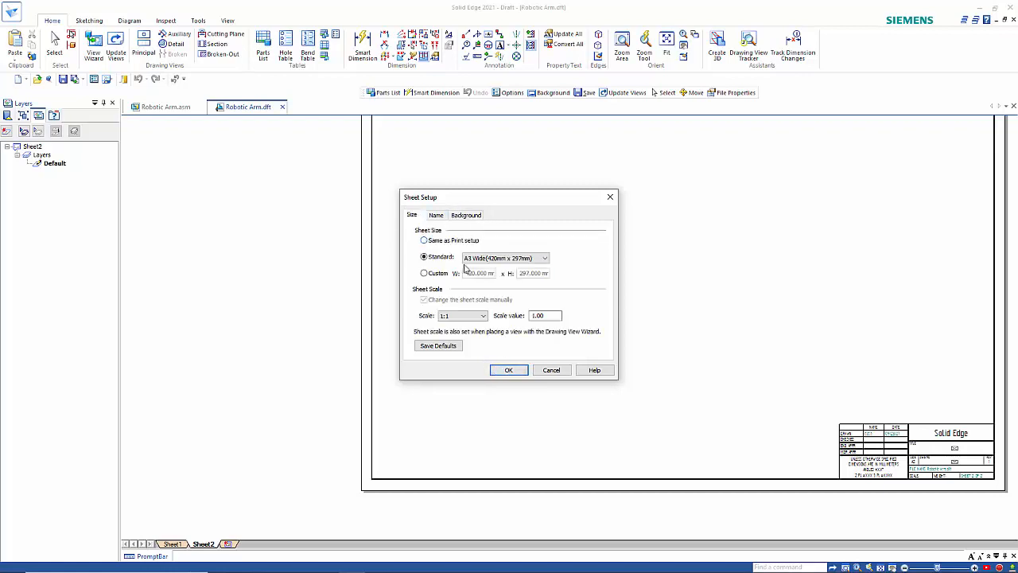
click(462, 218)
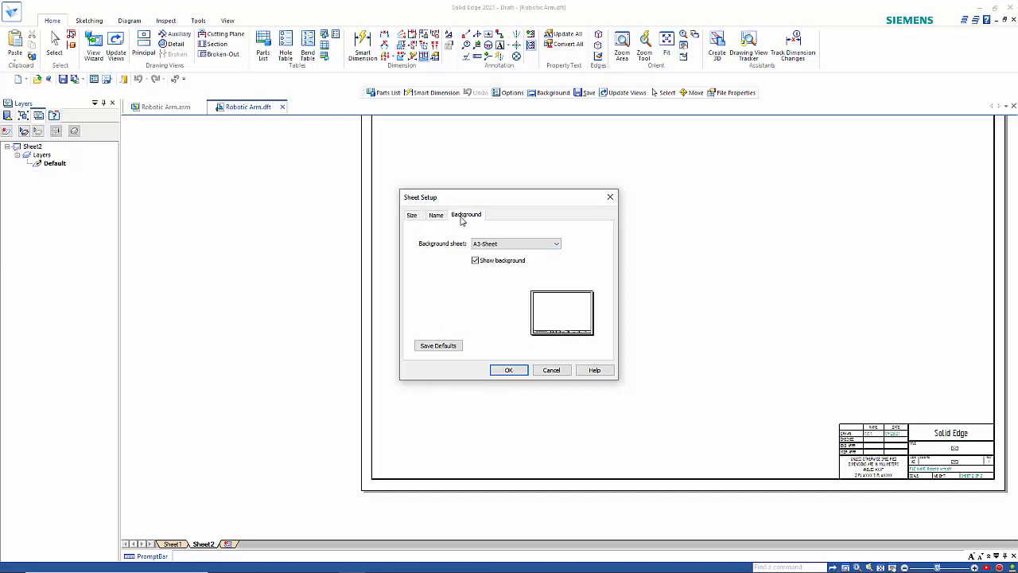
click(509, 370)
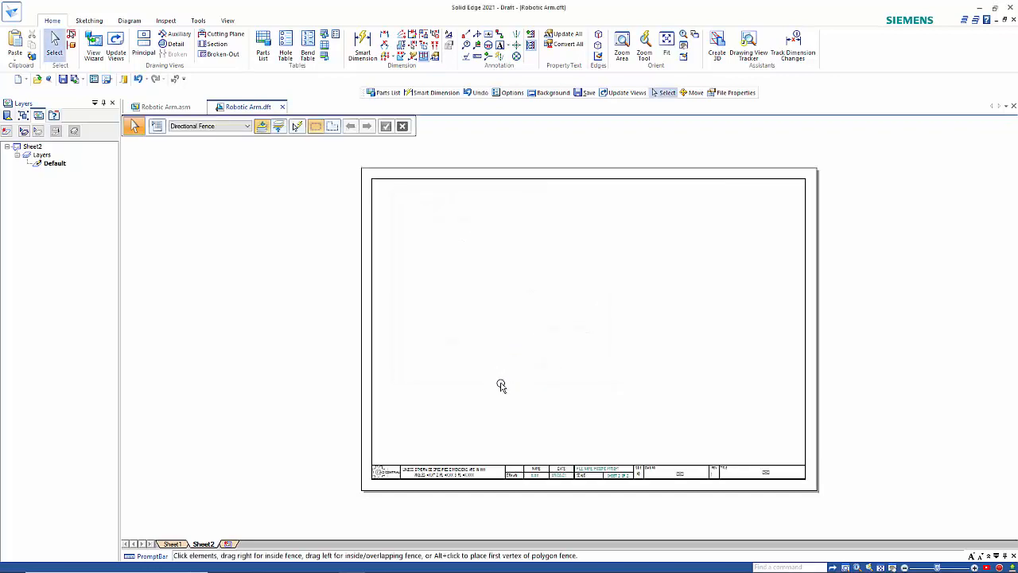
Place a back view of the complete Robotic Arm.asm at 1:2 scale in the lower left area of Sheet2, without projected views.
scroll(860, 429, up, 1)
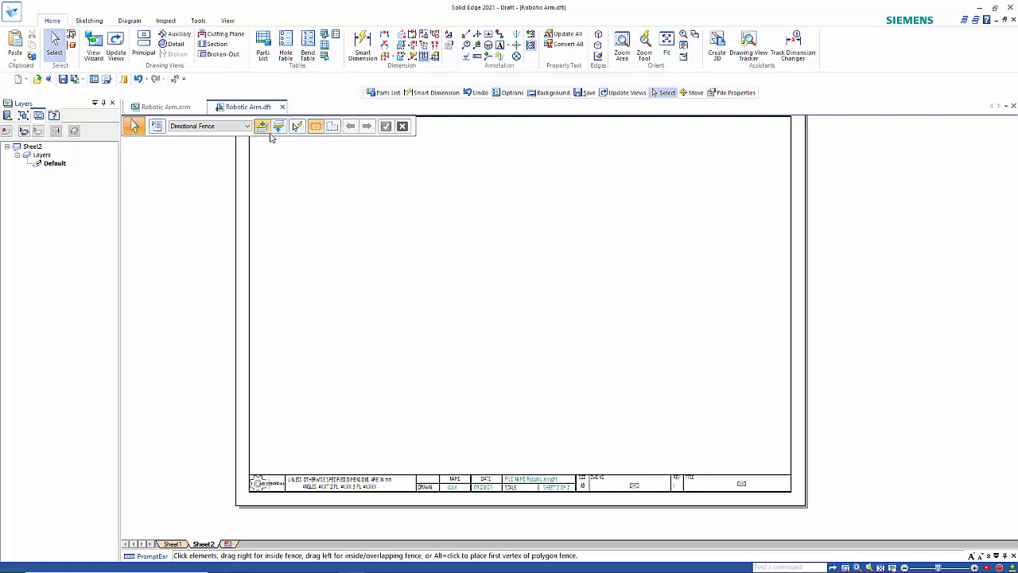
click(96, 49)
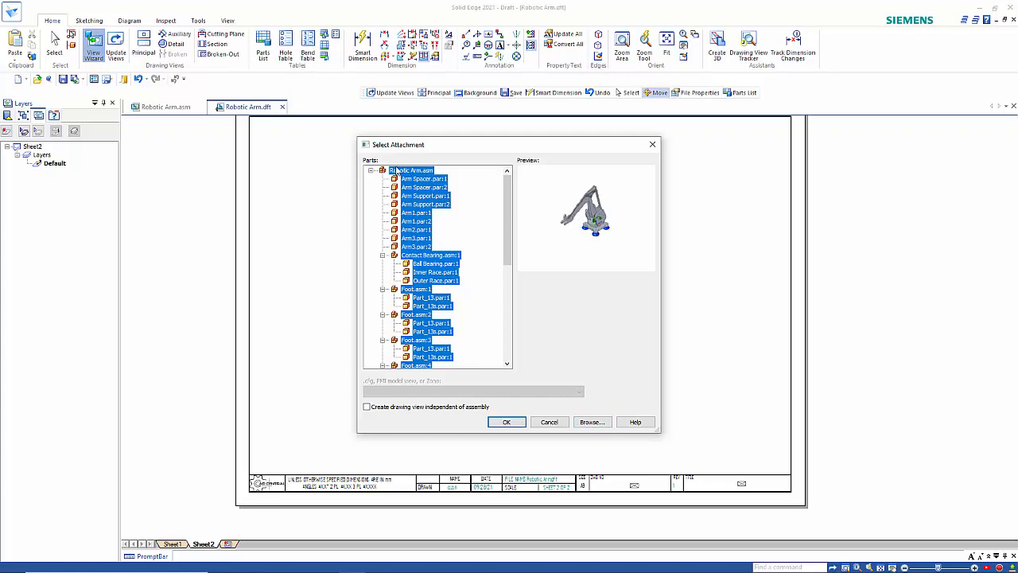
click(507, 422)
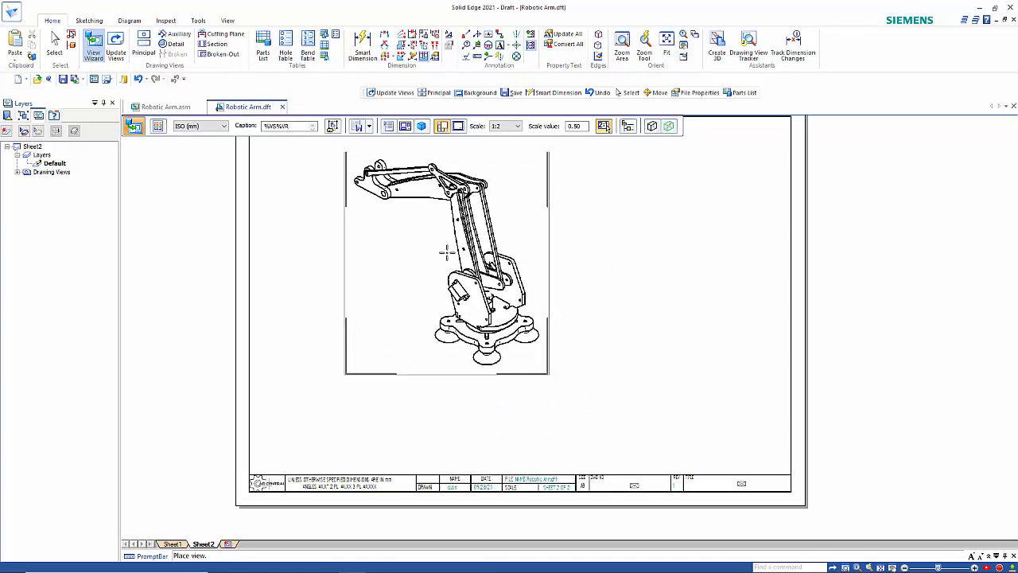
click(422, 127)
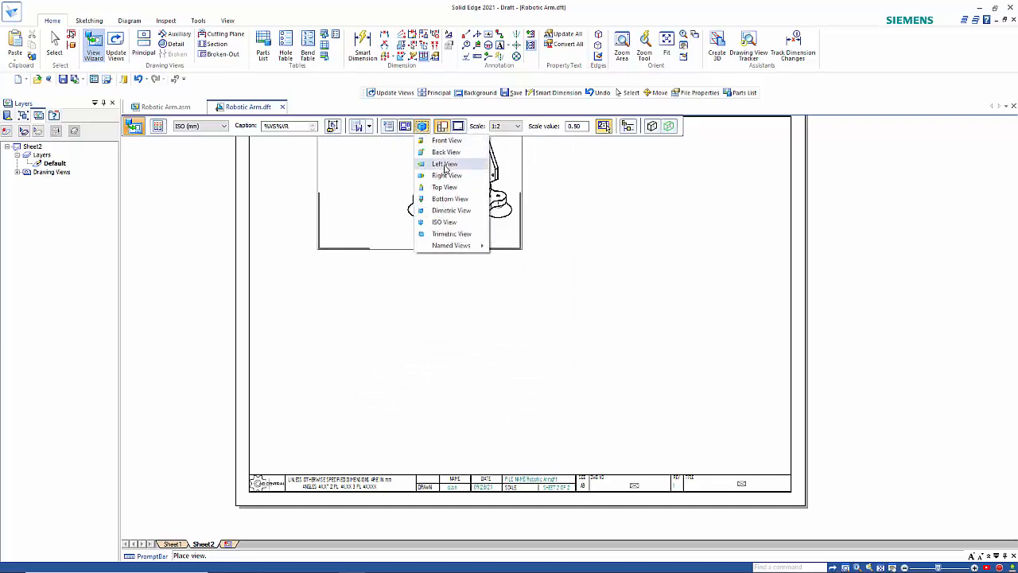
click(447, 153)
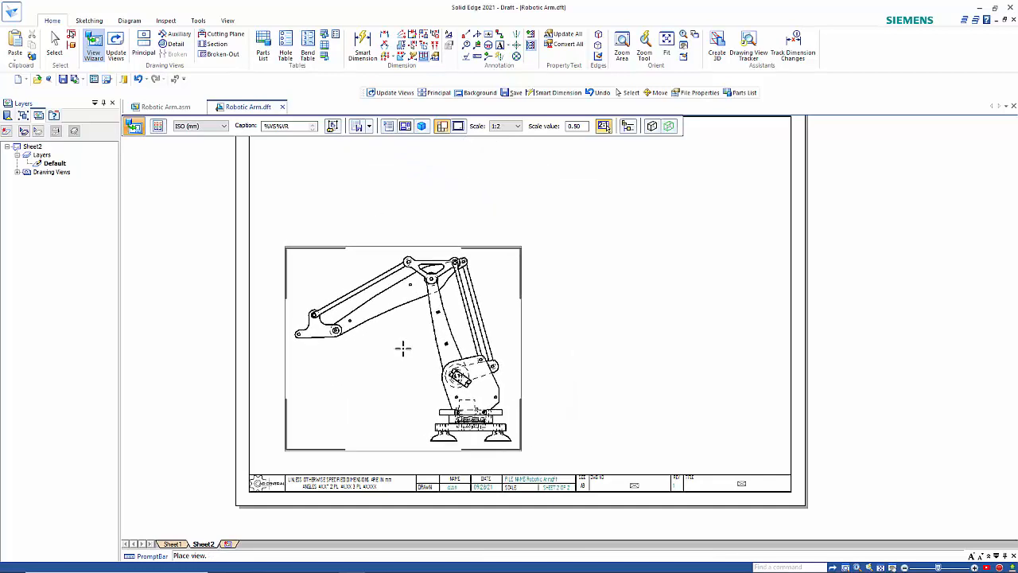
click(402, 348)
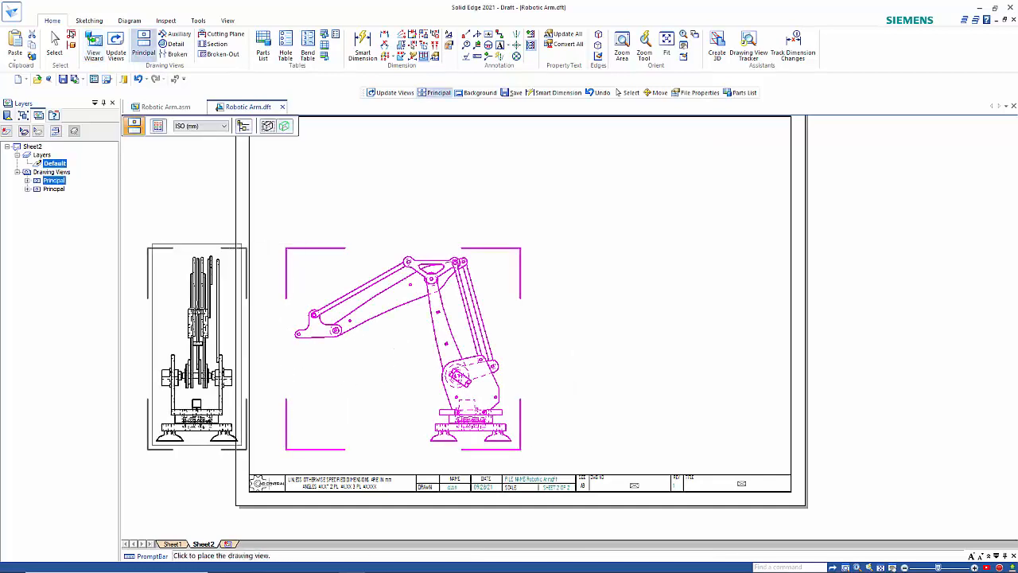
right_click(197, 308)
key(Escape)
Open the robotic arm assembly from its drawing view on Sheet2 and save it.
click(371, 314)
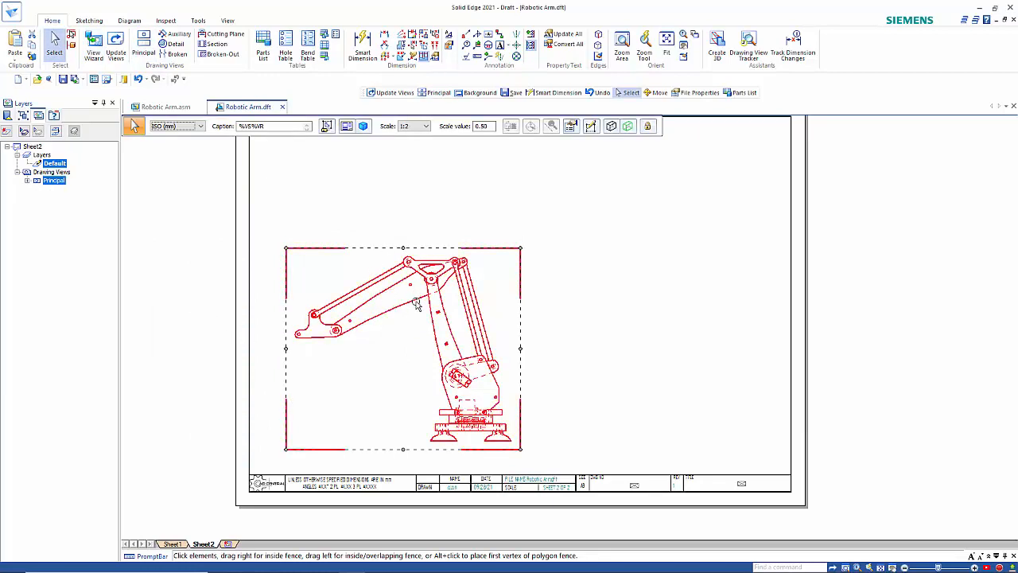
mouse_move(417, 305)
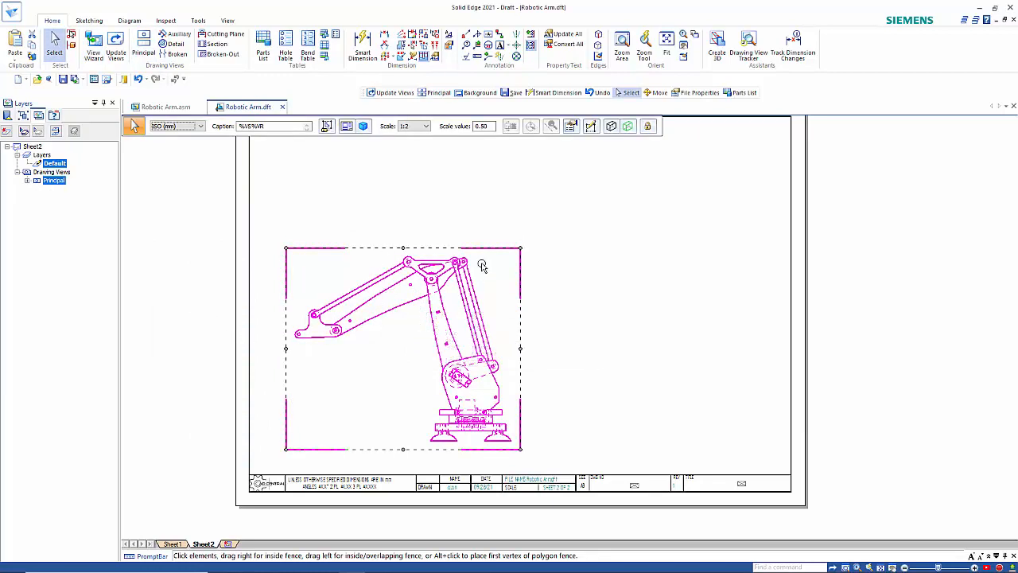
click(544, 283)
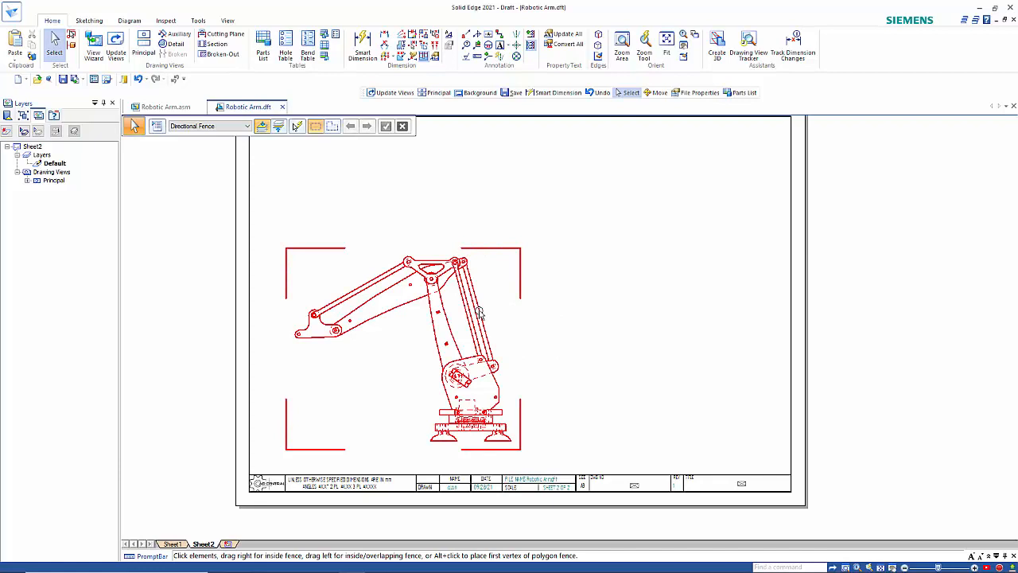
mouse_move(479, 313)
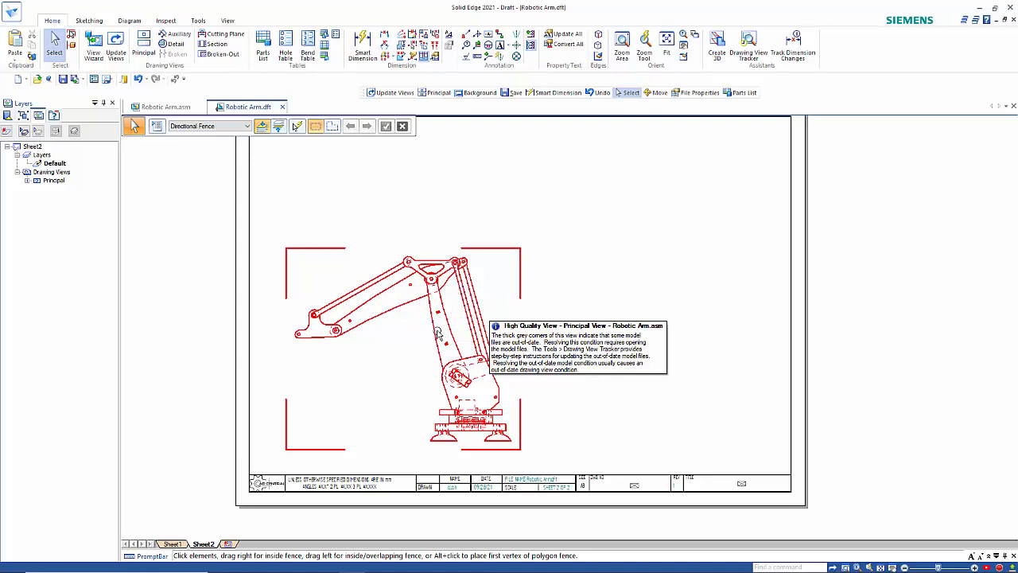
click(443, 290)
double_click(440, 290)
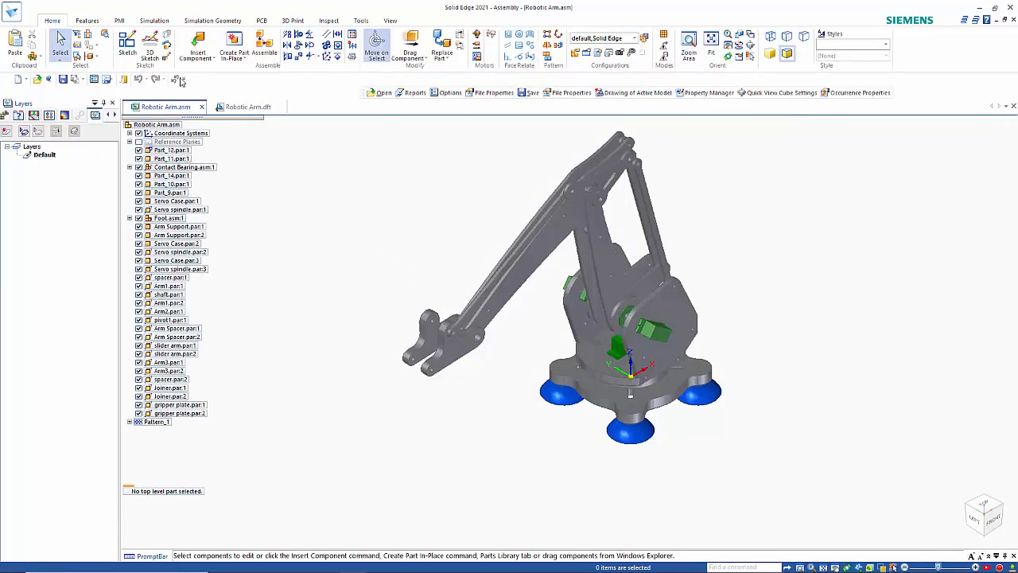
click(64, 81)
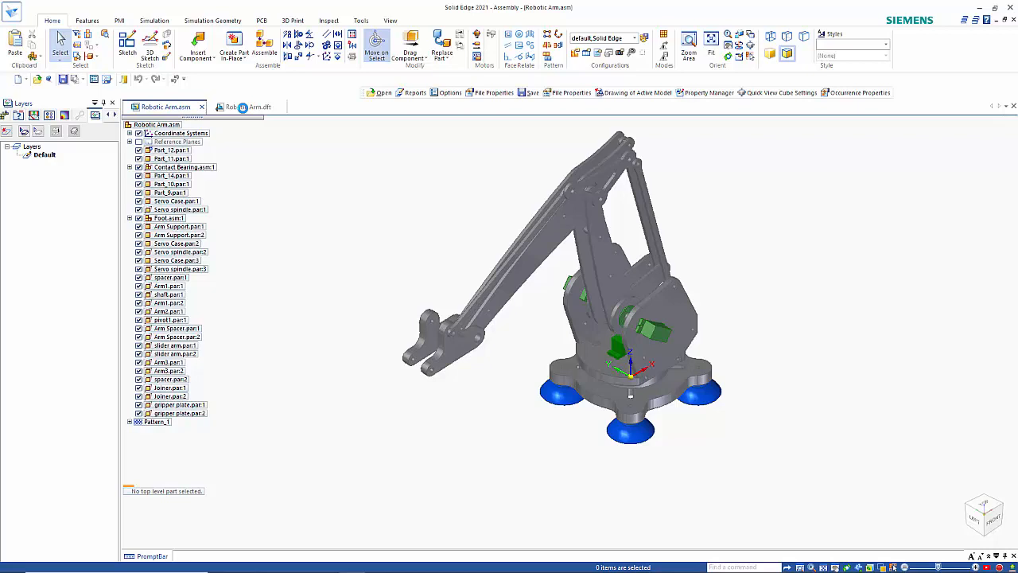
Return to Robotic Arm.dft, dismiss the out-of-date views notice and update the drawing views.
click(243, 107)
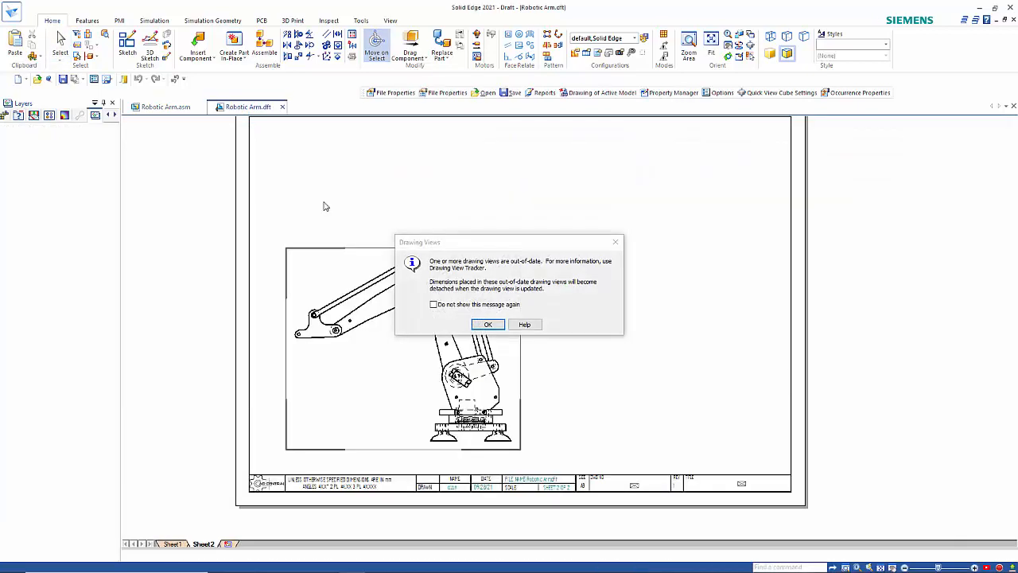
click(488, 324)
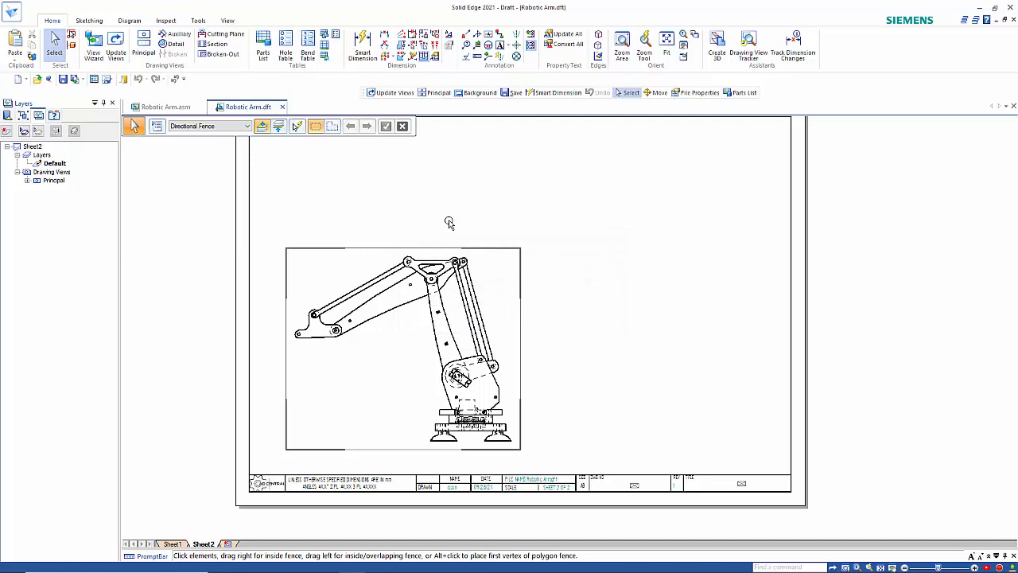
click(117, 47)
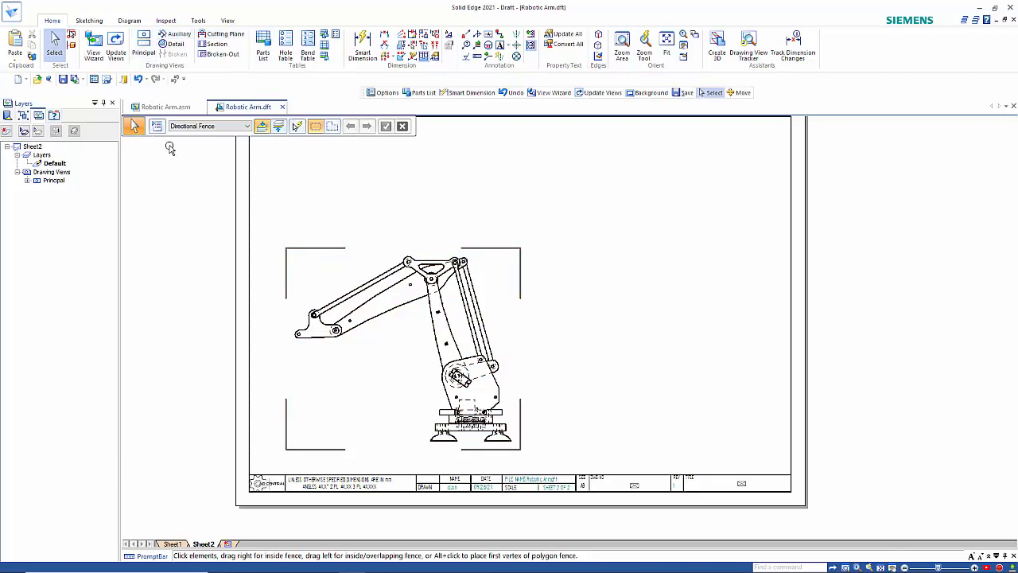
Check the drawing view status of Robotic Arm.asm in the Drawing View Tracker and read through all its update instructions.
click(198, 21)
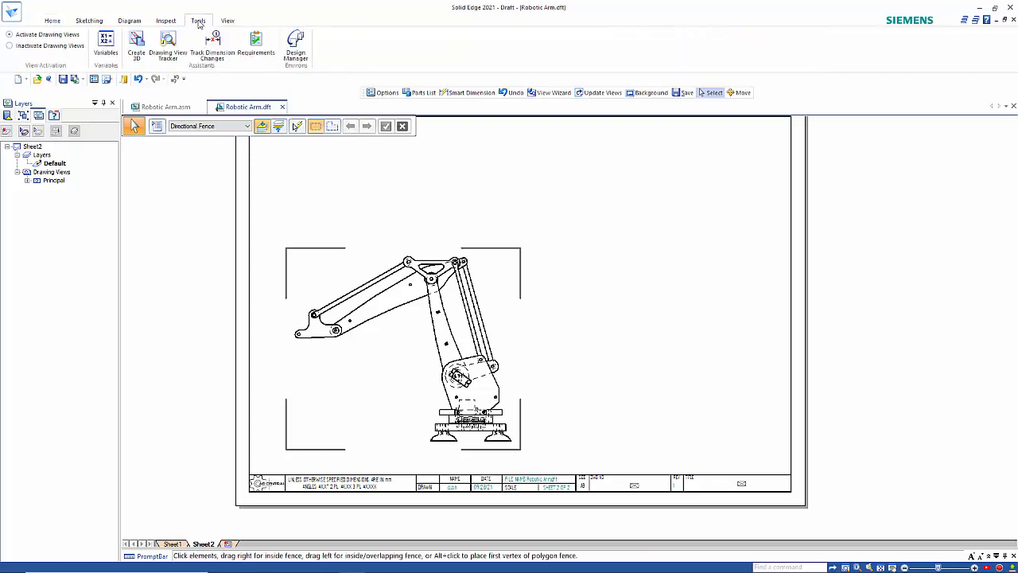
click(168, 44)
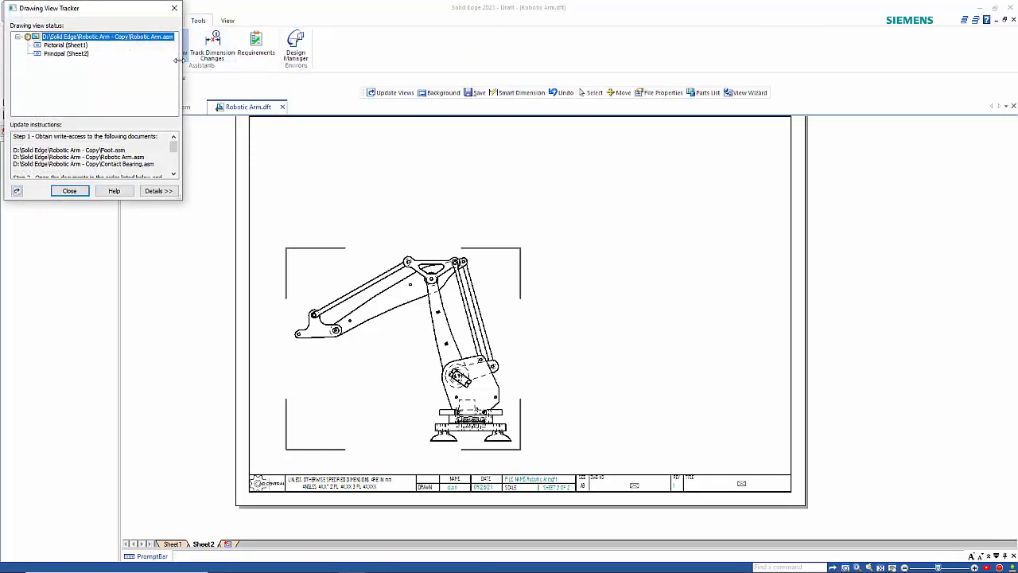
mouse_move(133, 17)
mouse_down()
mouse_move(592, 89)
mouse_move(671, 77)
mouse_up()
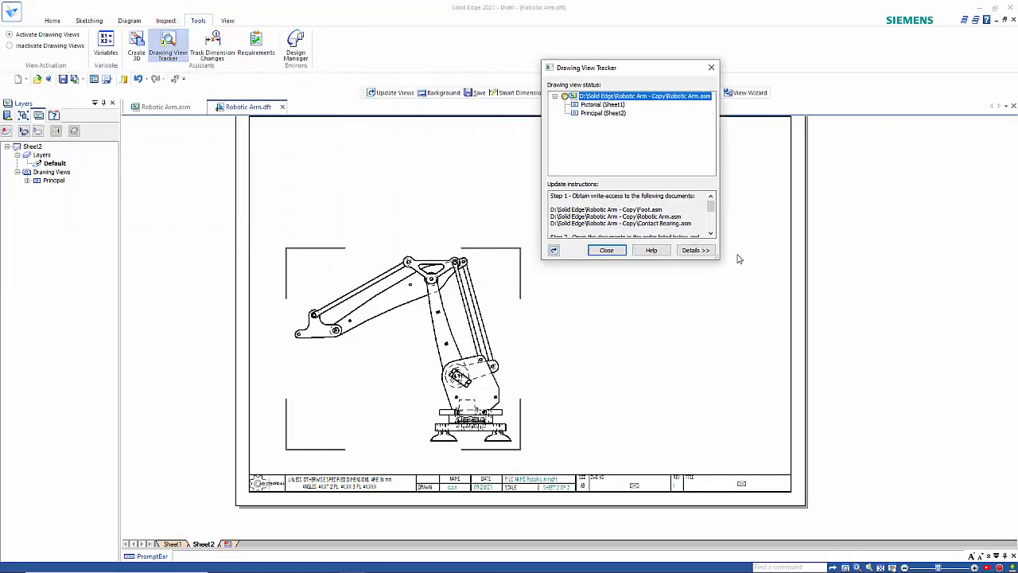
mouse_move(719, 260)
mouse_down()
mouse_move(830, 353)
mouse_move(916, 366)
mouse_up()
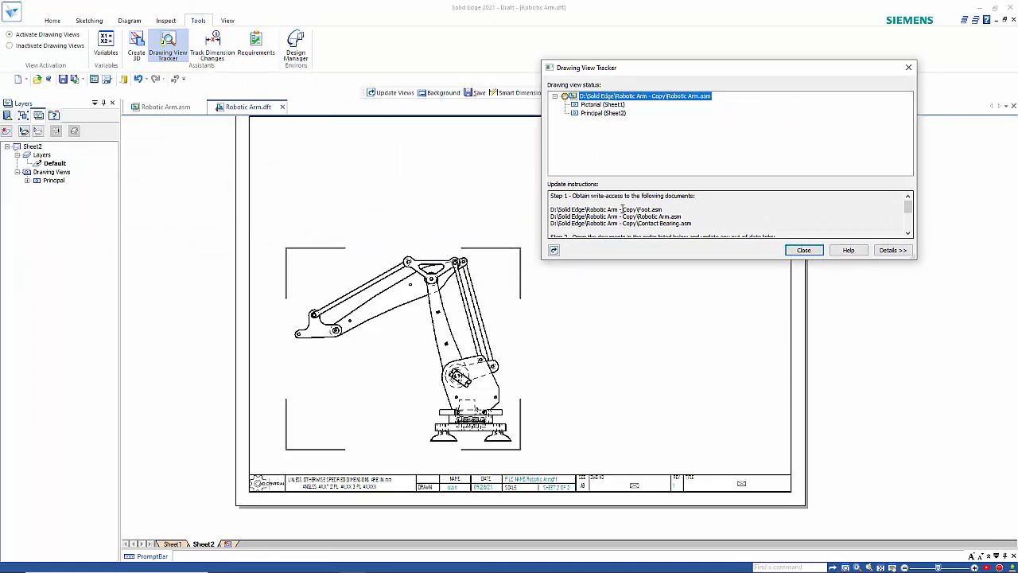
mouse_move(603, 116)
click(909, 234)
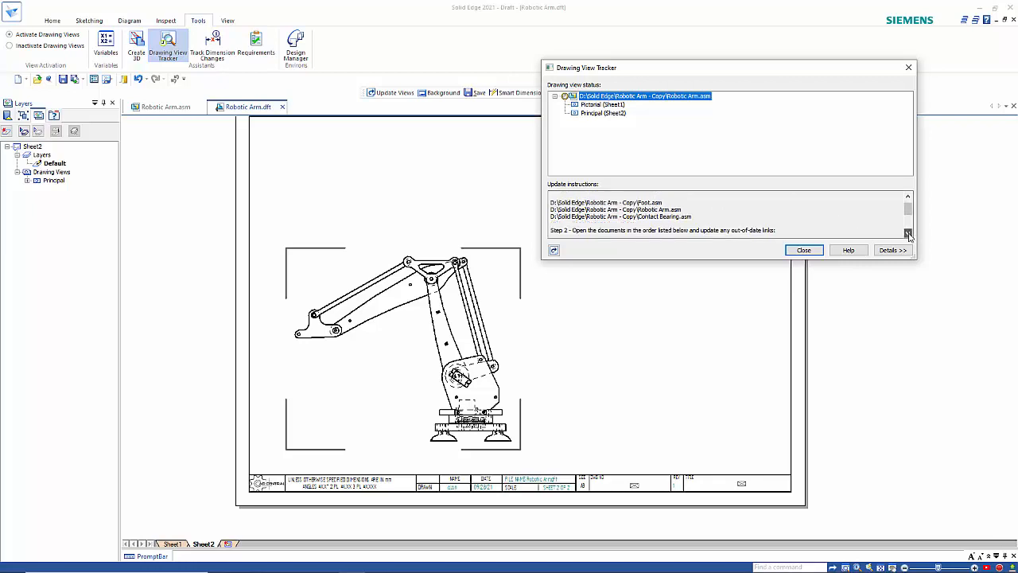
click(909, 233)
click(908, 234)
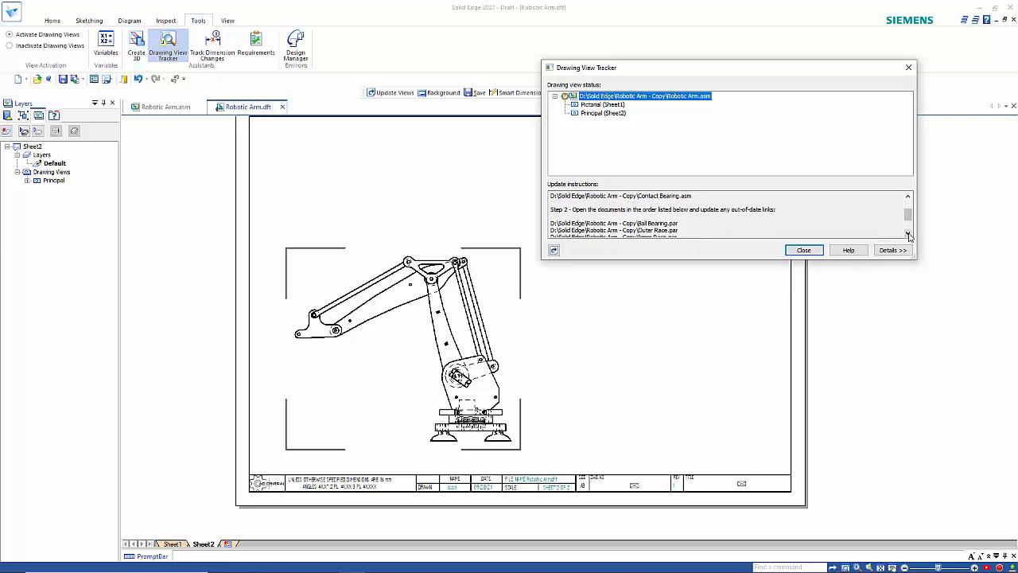
click(908, 234)
click(907, 234)
click(908, 234)
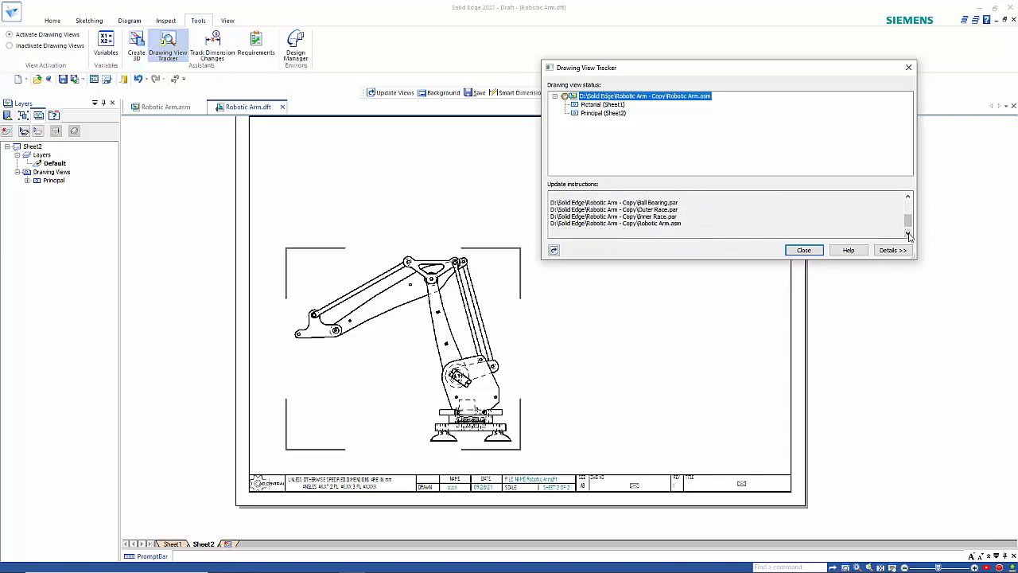
click(908, 234)
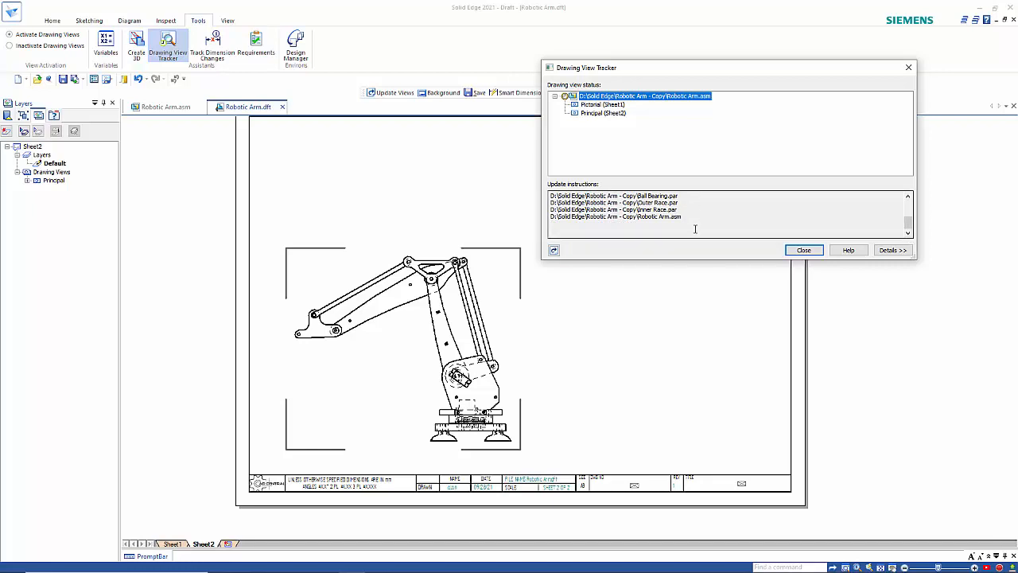
click(804, 251)
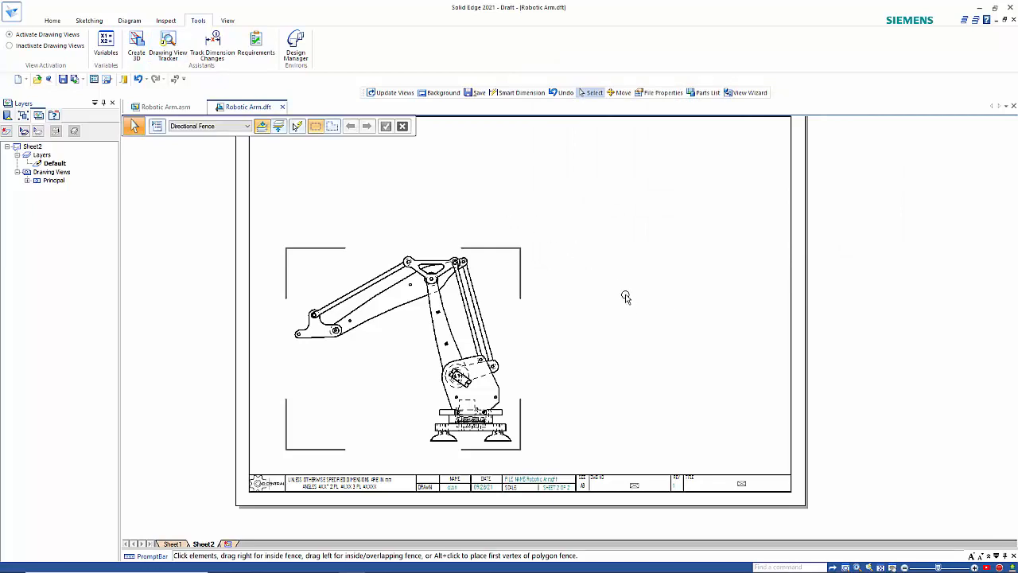
Create two principal views from the placed robotic arm view, one to its right and one directly above it.
middle_drag(627, 308, 626, 333)
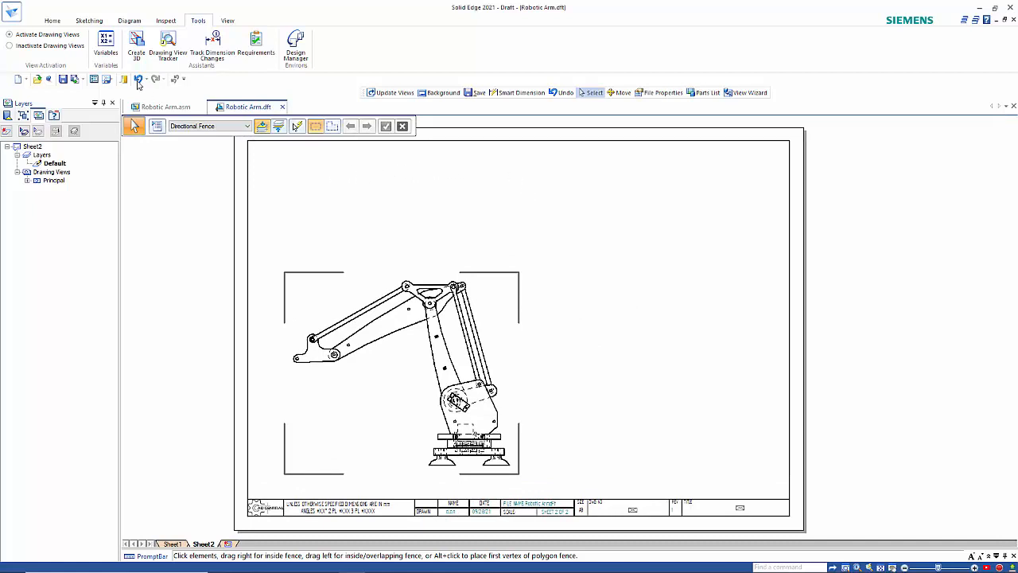
click(54, 21)
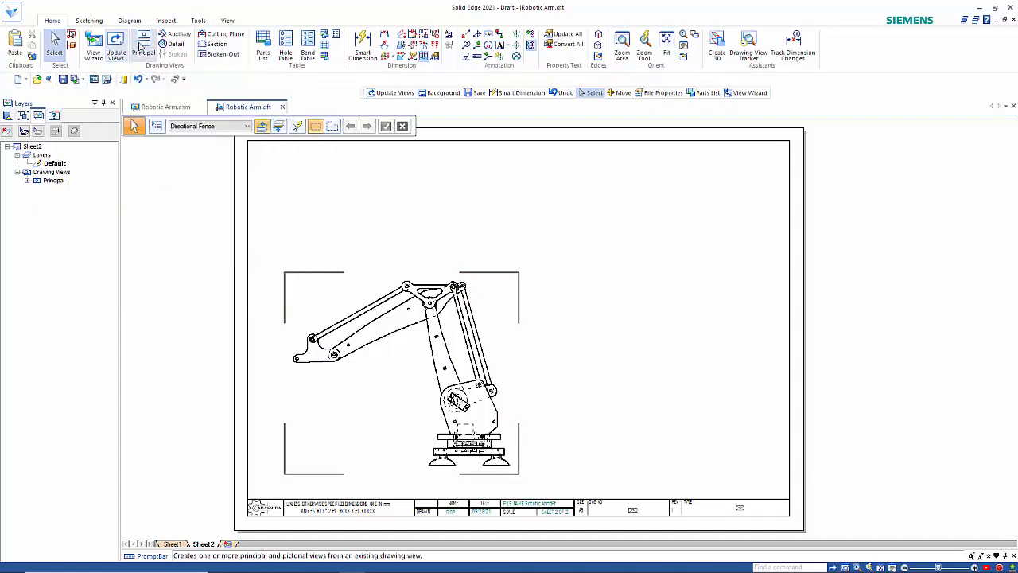
click(143, 45)
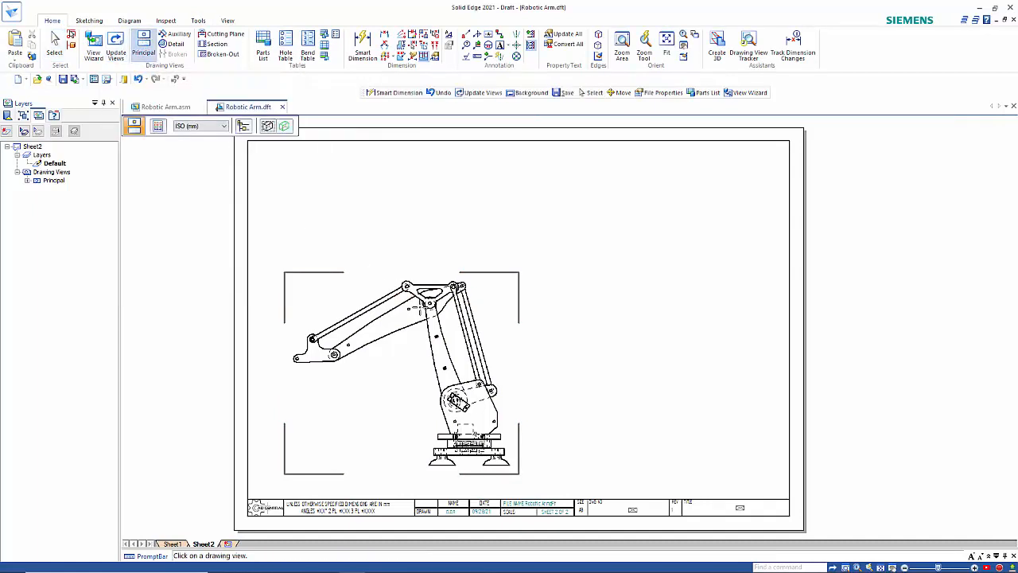
click(428, 304)
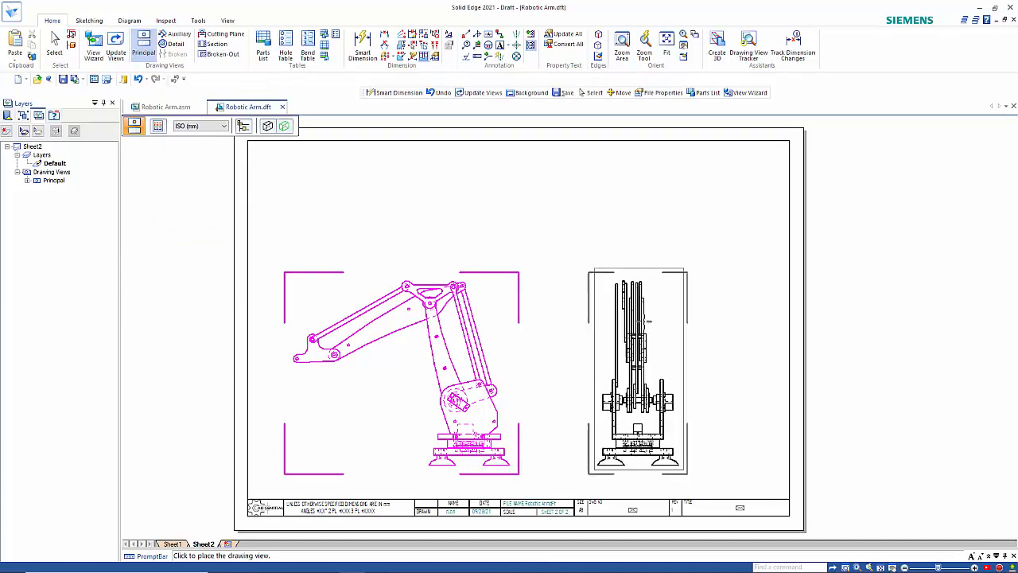
click(680, 318)
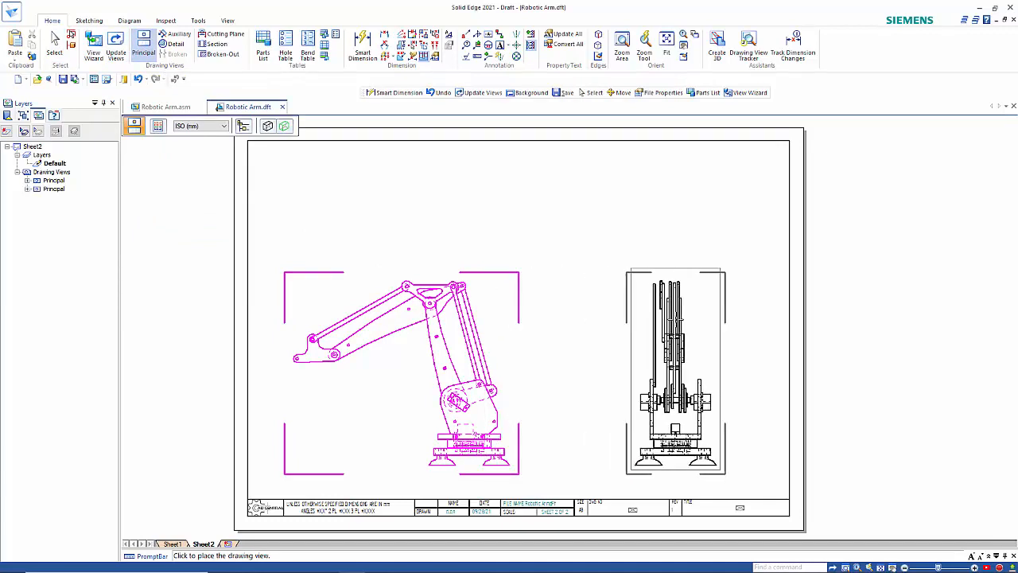
click(460, 205)
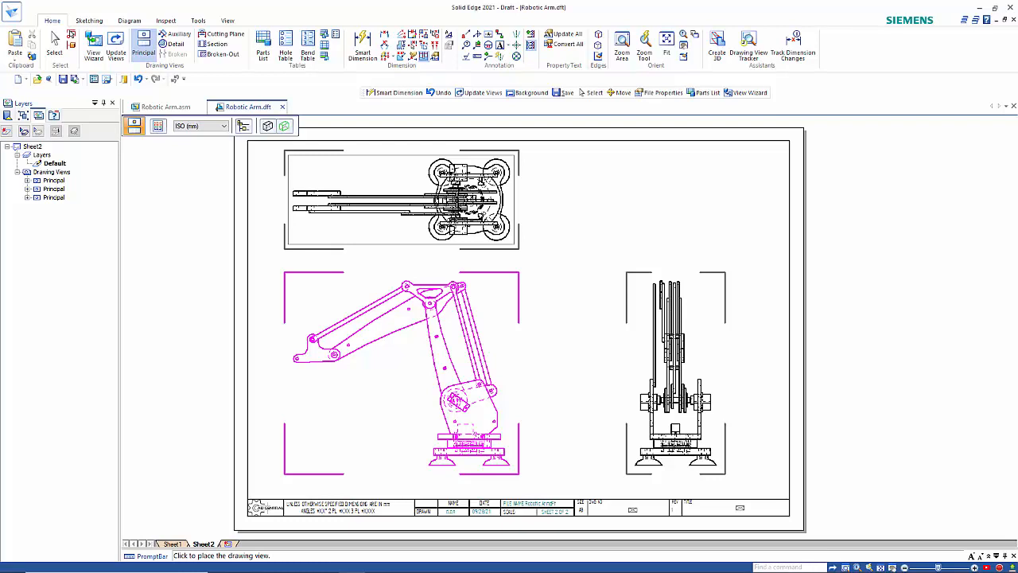
right_click(265, 301)
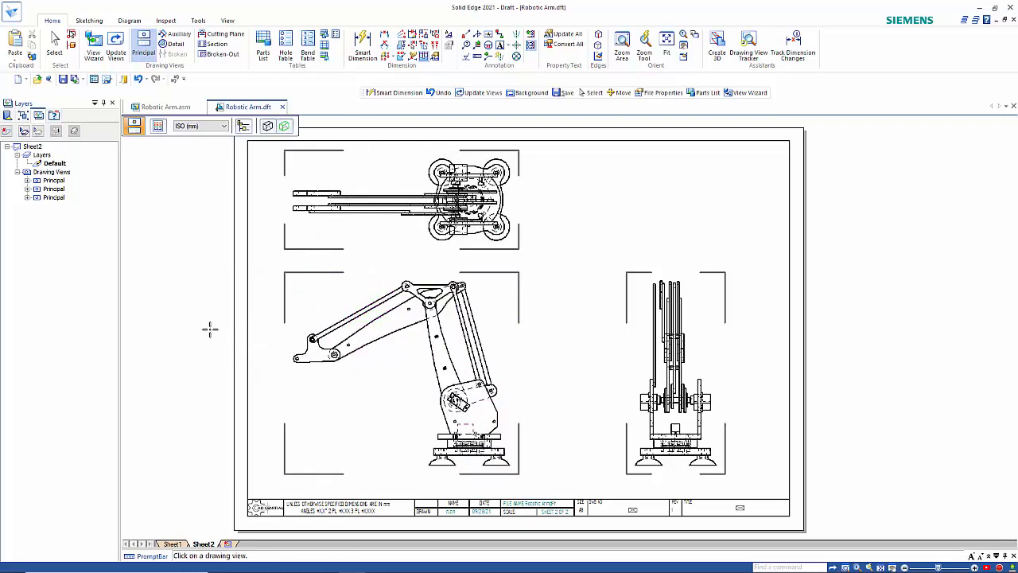
key(Escape)
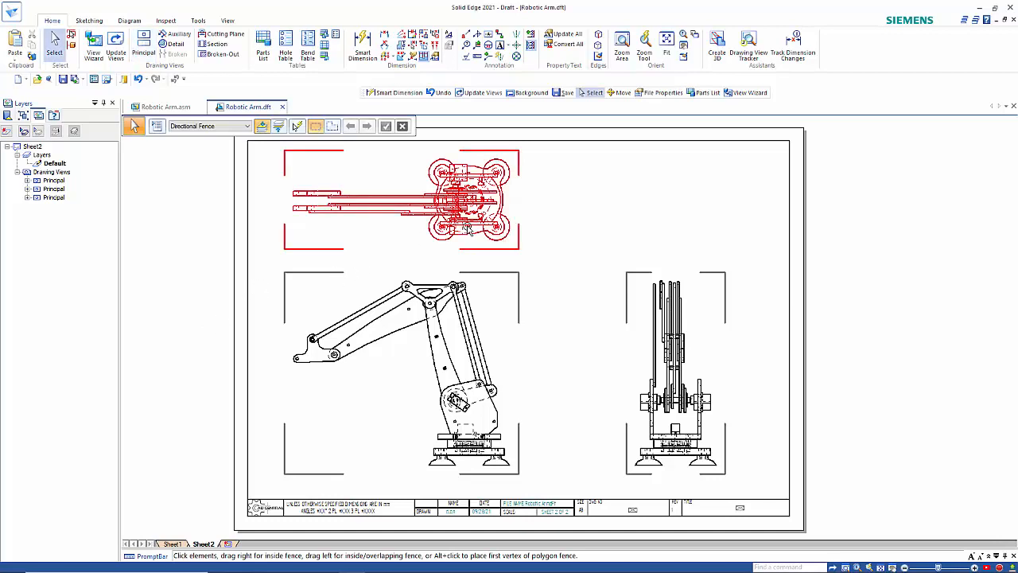
Turn off the hidden edge style for all parts in the main principal view of the arm and apply the change.
click(472, 388)
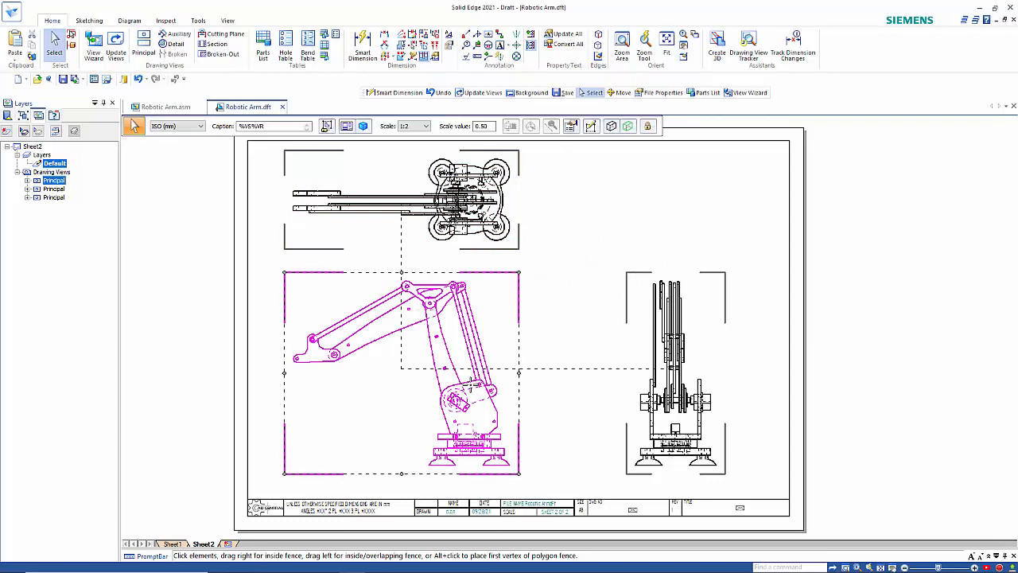
right_click(468, 312)
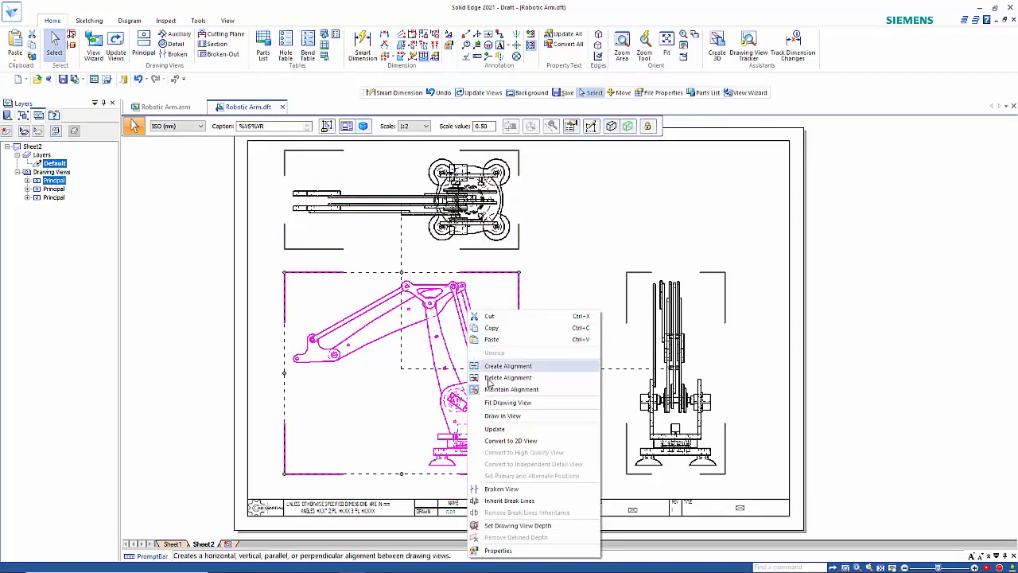
click(504, 551)
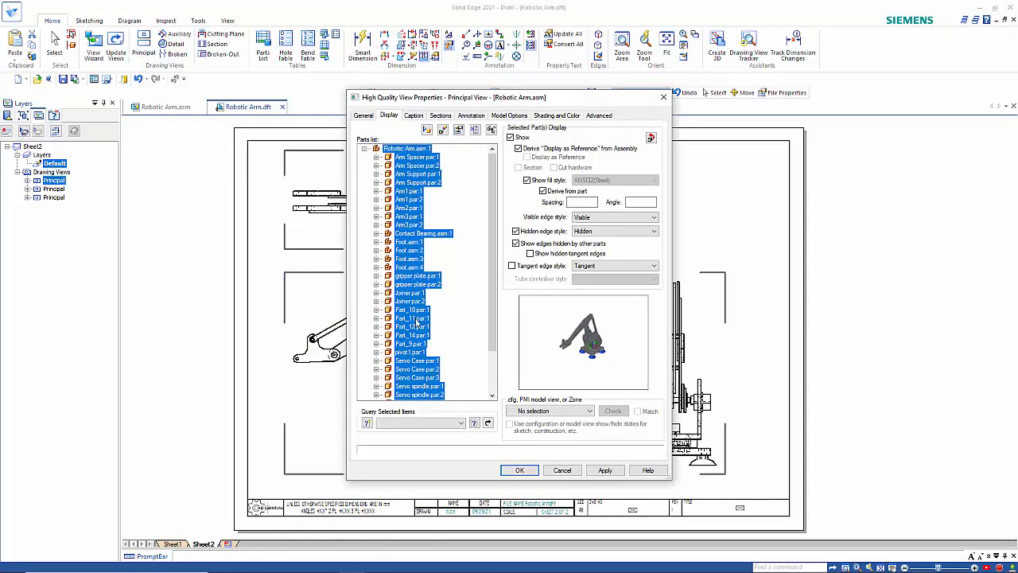
click(516, 231)
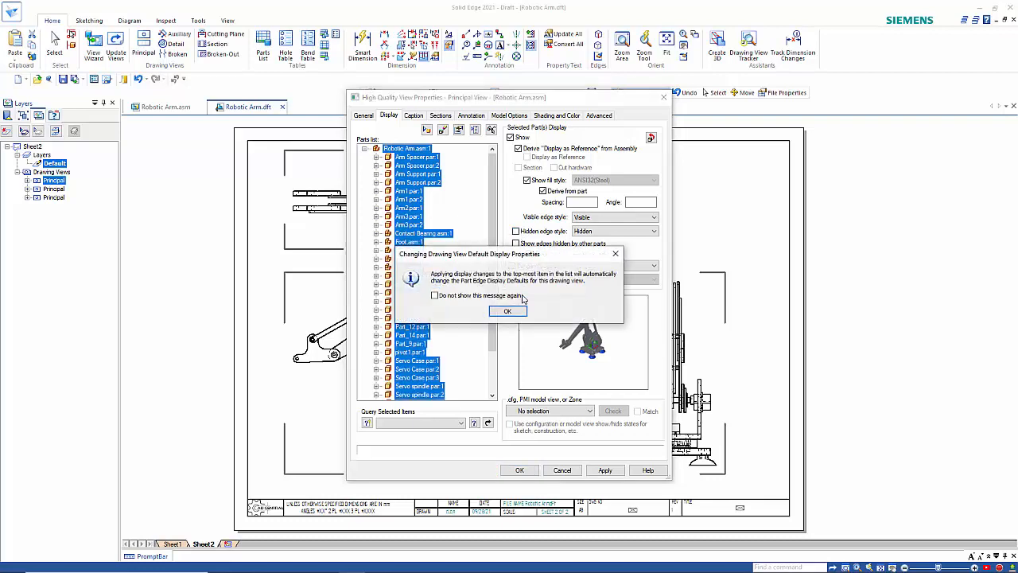
click(509, 311)
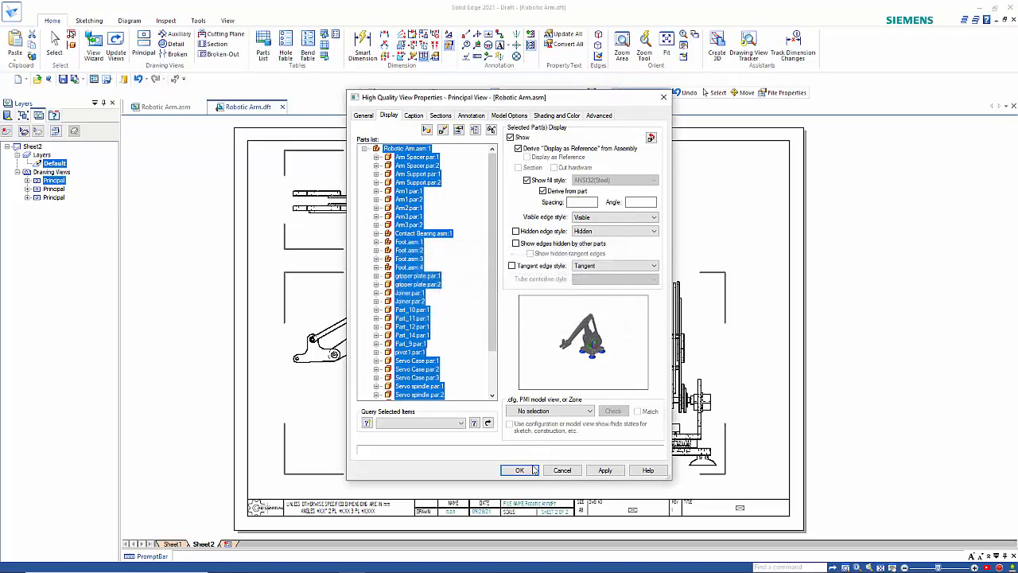
click(519, 470)
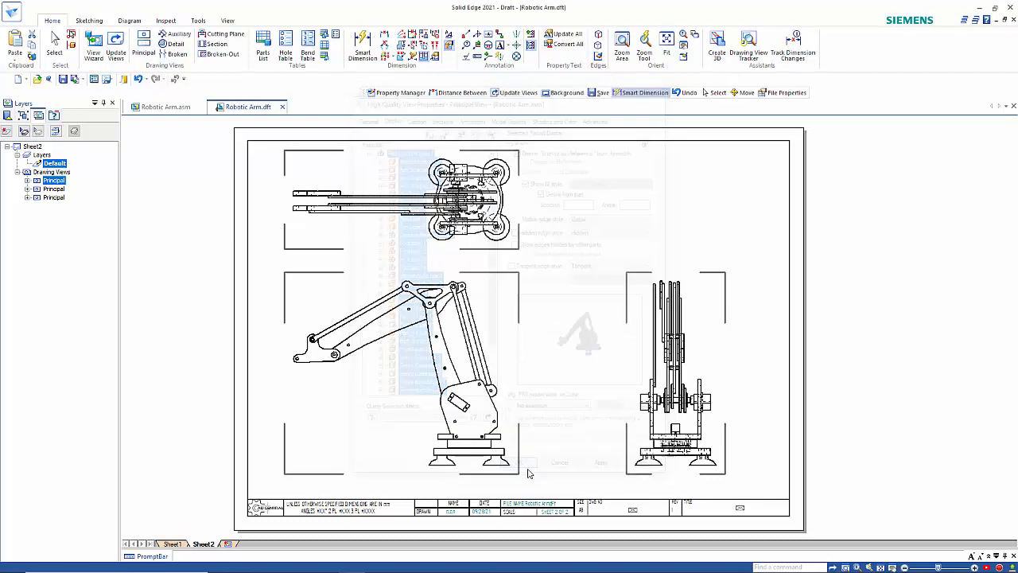
right_click(467, 310)
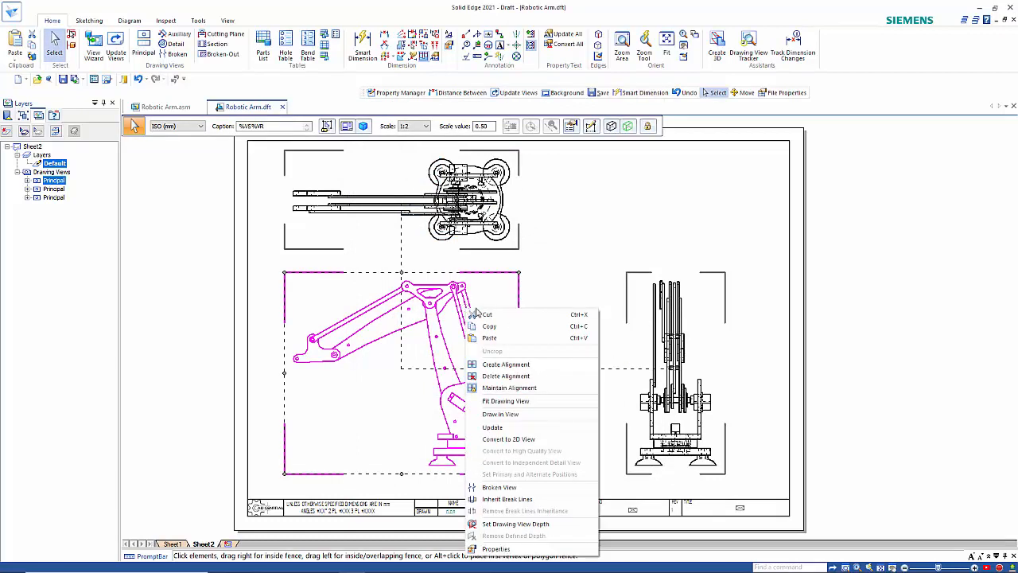
click(555, 285)
click(552, 341)
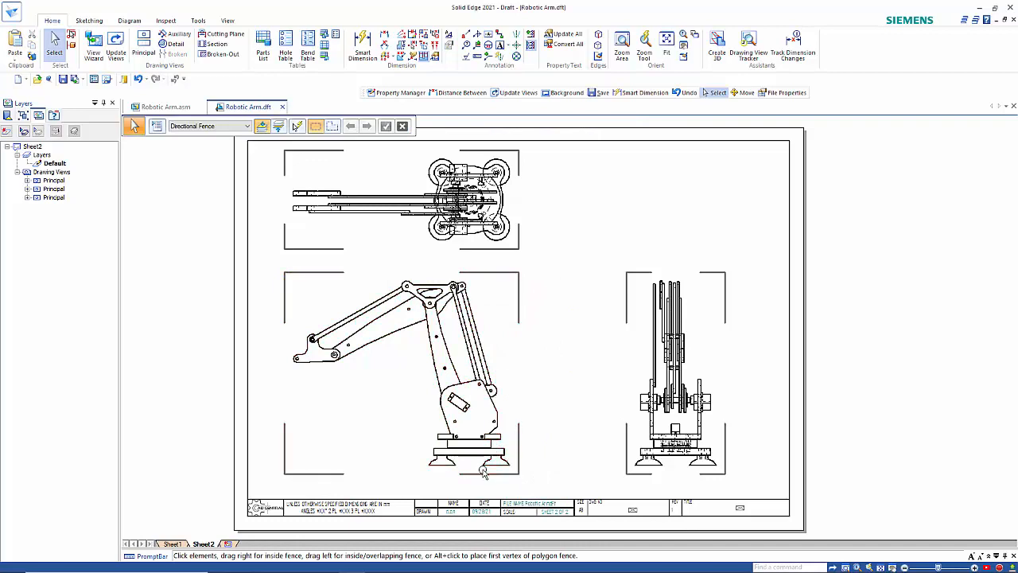
Add a vertical Smart Dimension from the foot's bottom edge to the upper pivot, placed to the right of the main view.
mouse_move(483, 474)
click(364, 44)
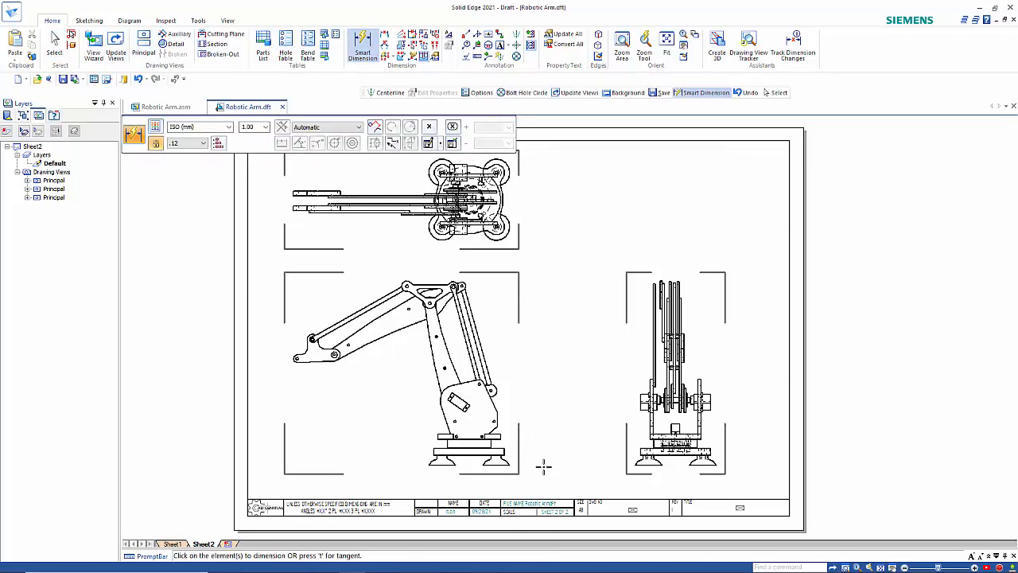
scroll(544, 468, up, 2)
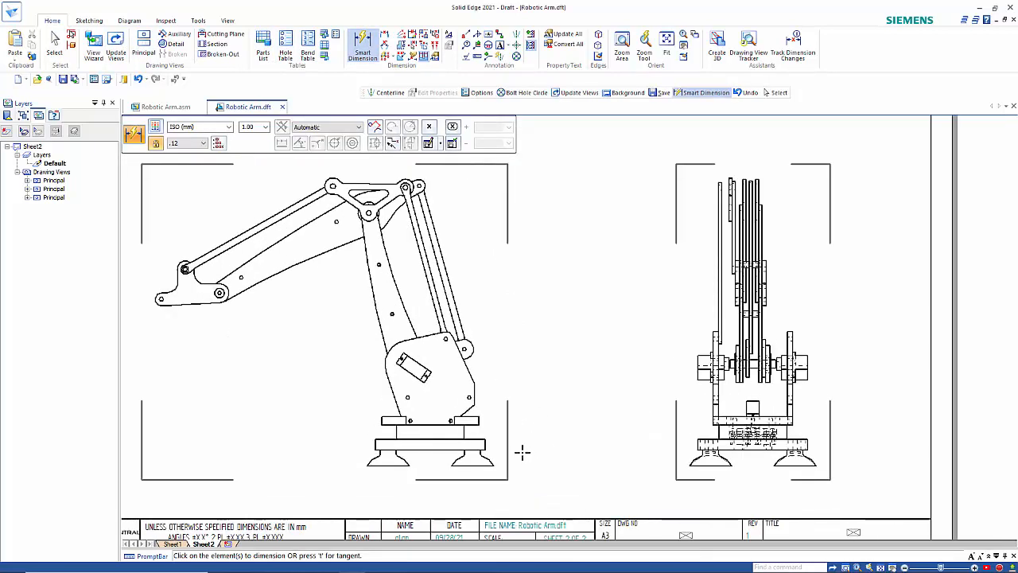
click(483, 468)
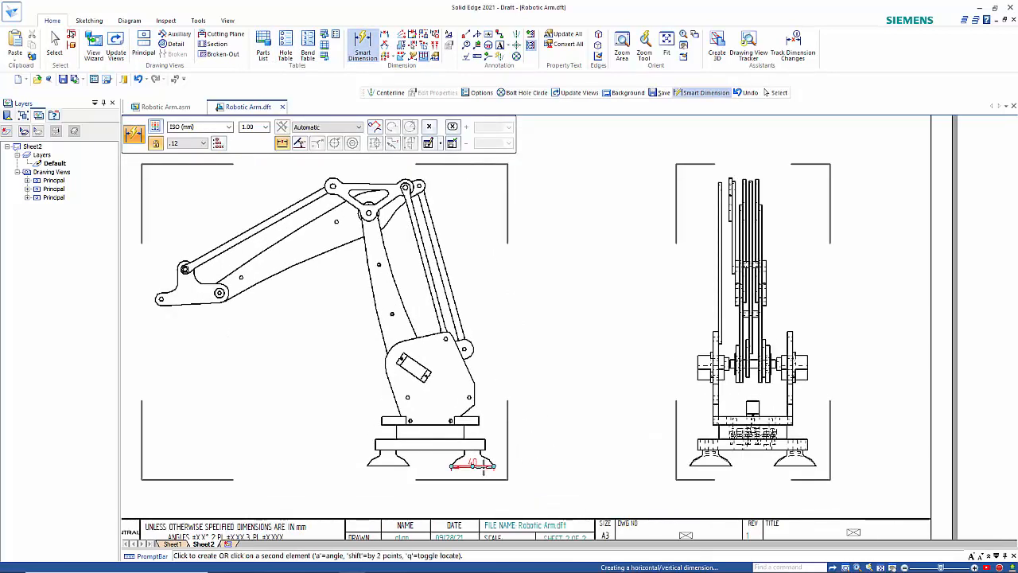
click(440, 190)
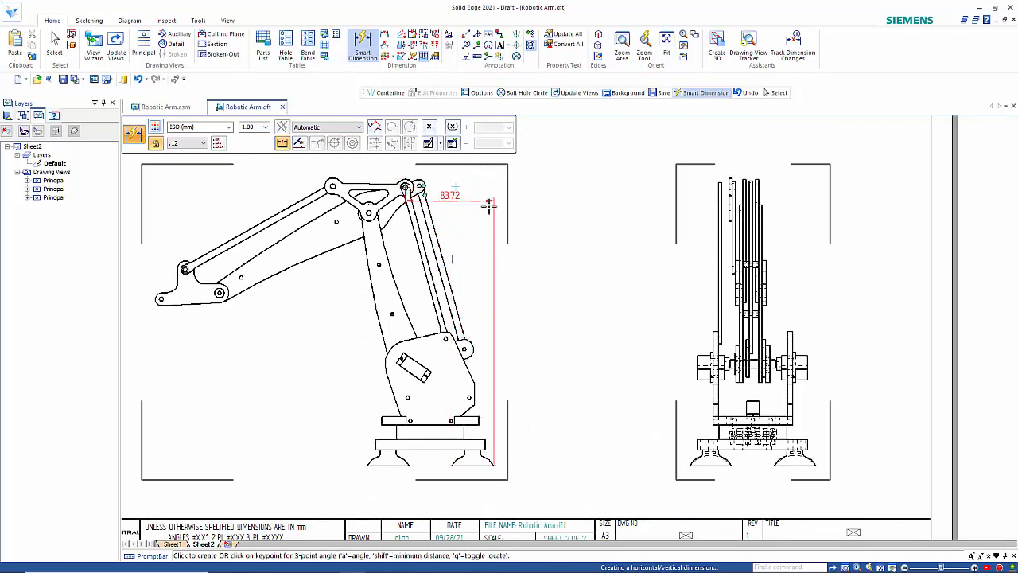
click(567, 231)
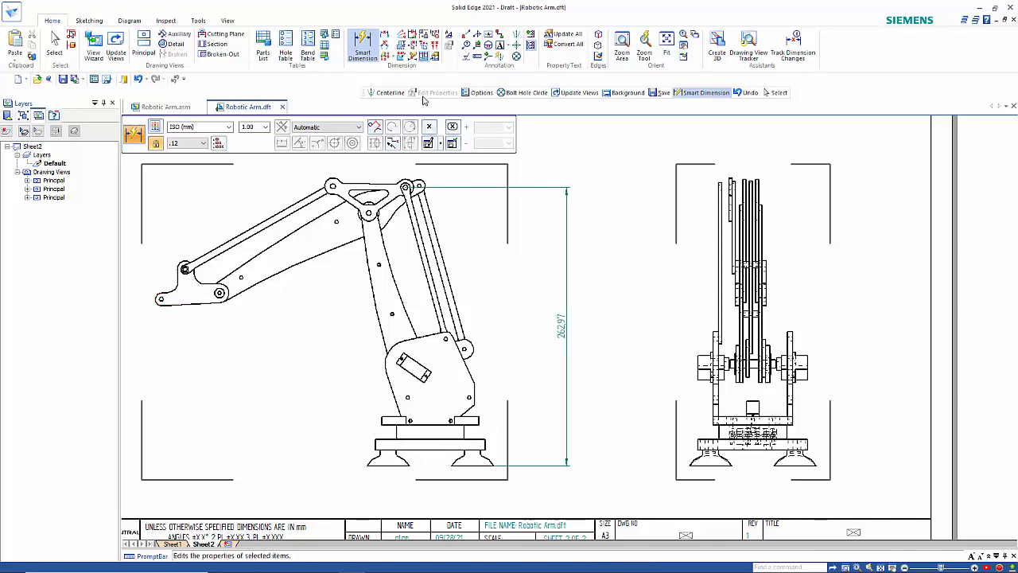
Add a horizontal Distance Between dimension from the base plate's midpoint to the gripper-end hole, placed below the main view.
click(385, 38)
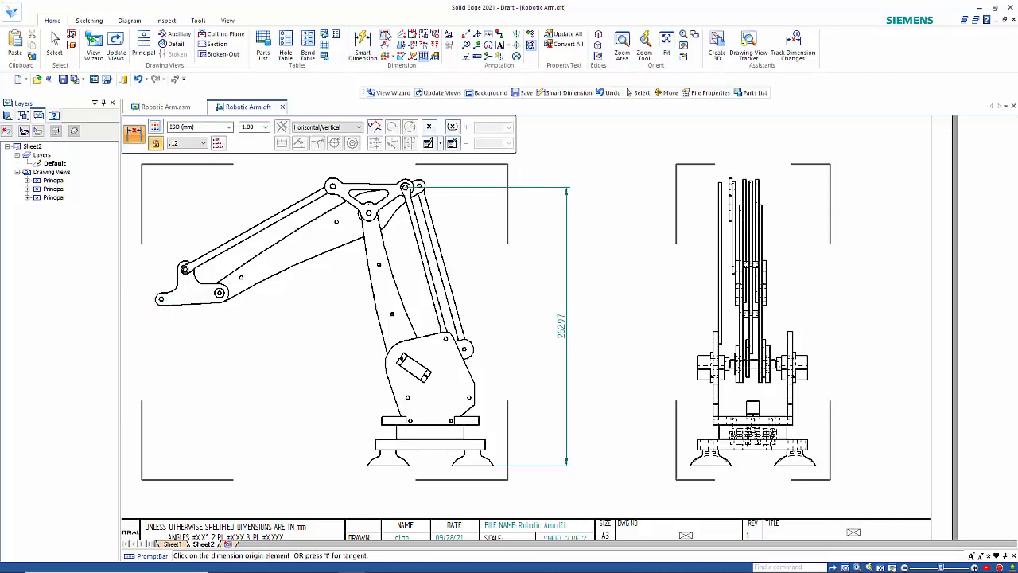
click(431, 451)
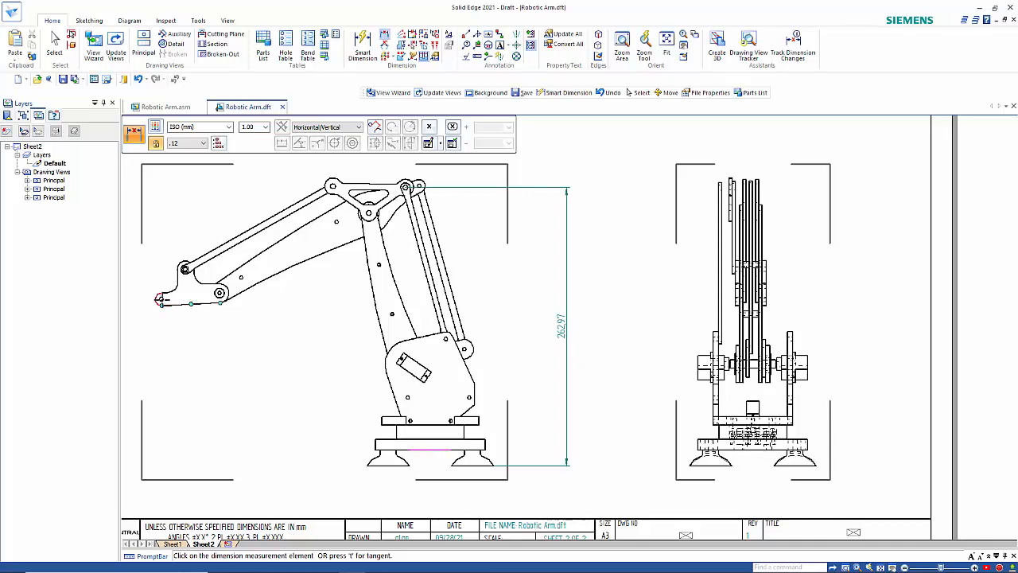
click(162, 300)
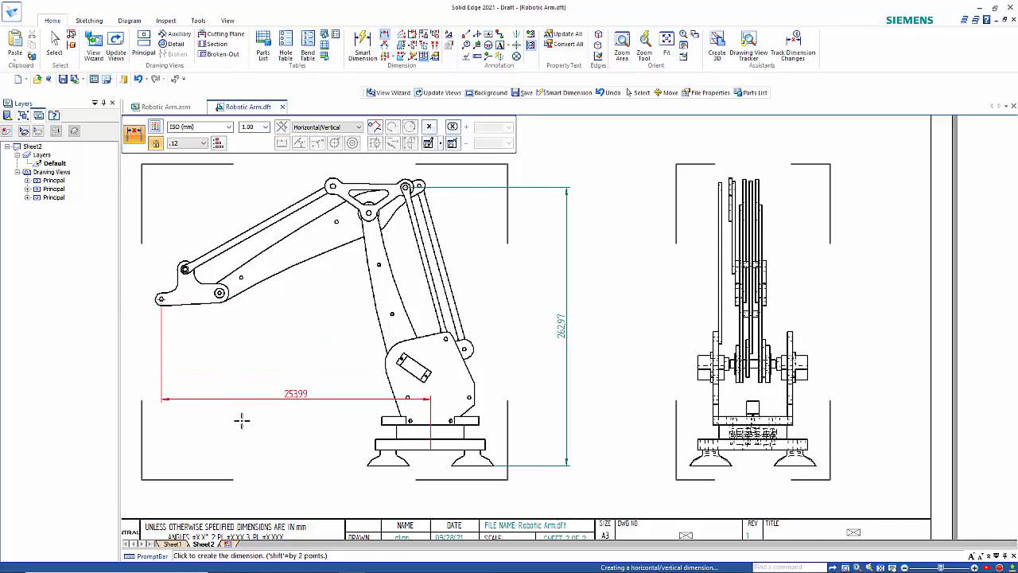
click(285, 506)
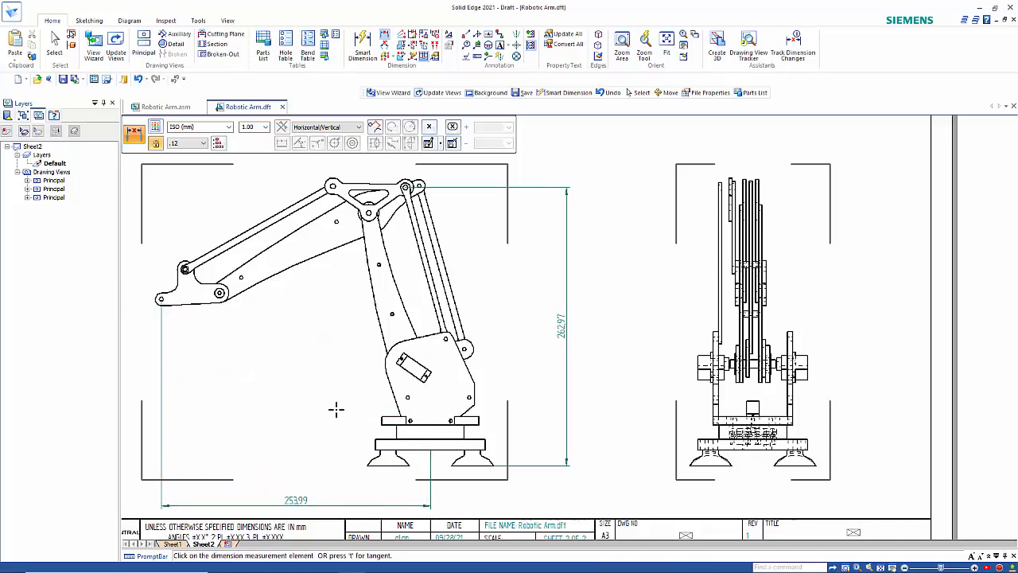
key(Escape)
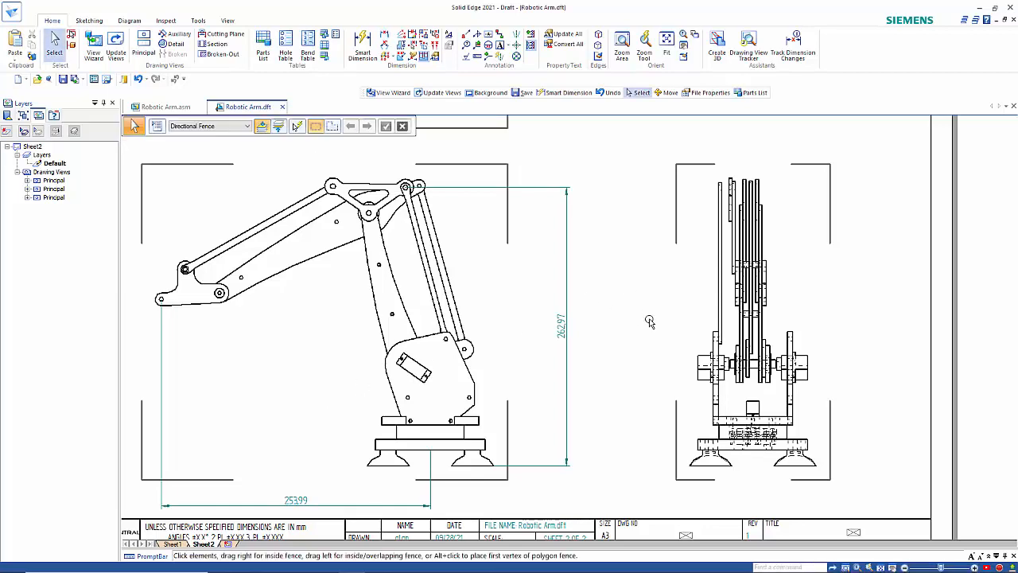
Create a circular detail view at 1:1 around the side view's right-hand servo mounting and place it above that view.
scroll(645, 327, down, 2)
mouse_move(694, 280)
middle_down()
mouse_move(639, 296)
mouse_move(607, 350)
mouse_move(581, 356)
middle_up()
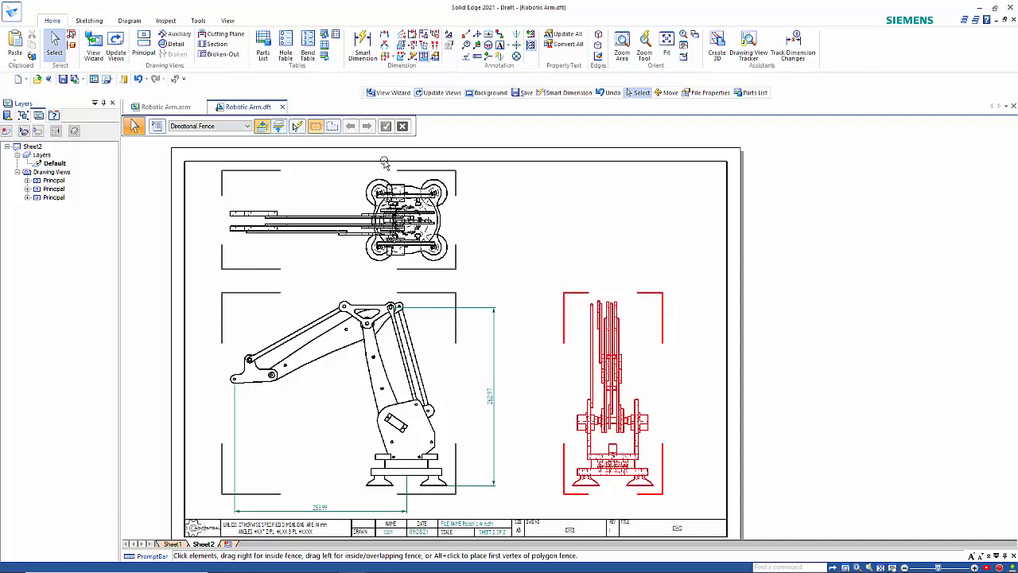
click(173, 44)
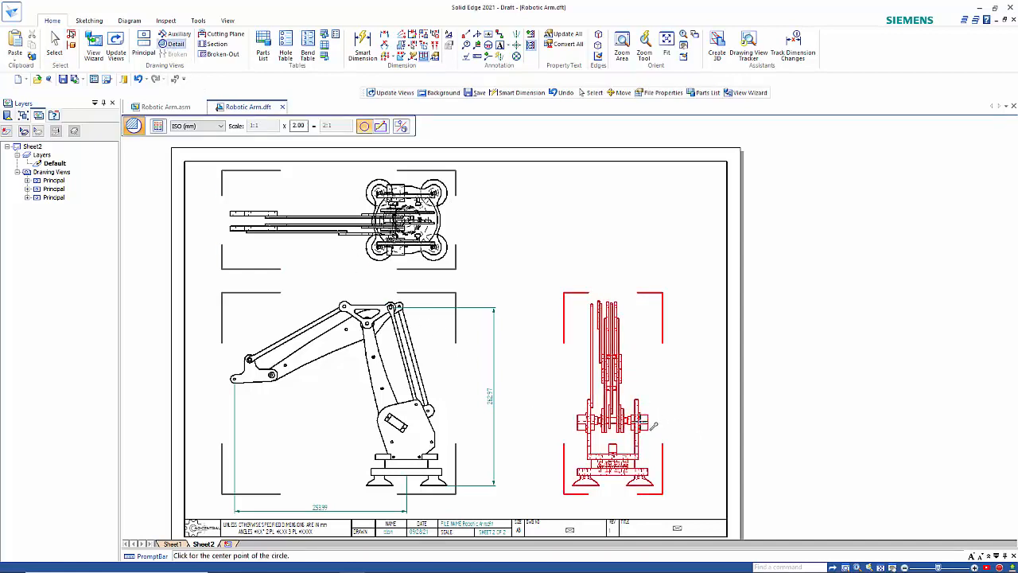
click(642, 423)
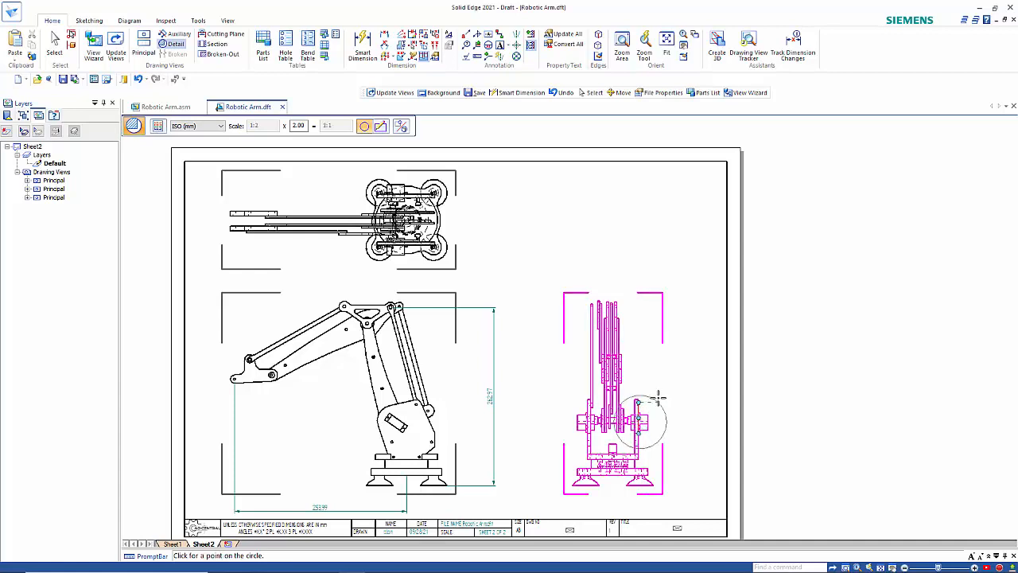
click(656, 400)
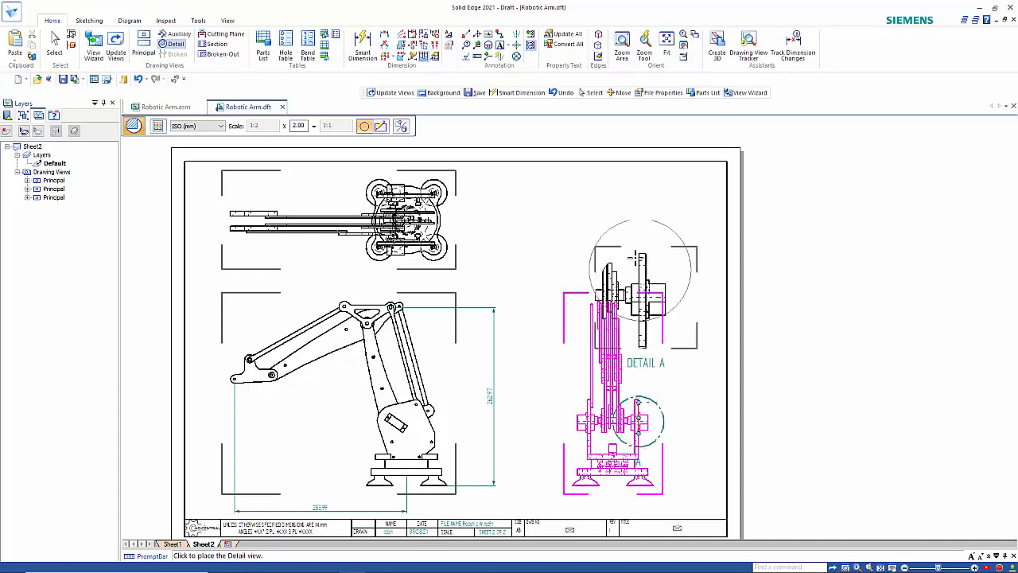
click(612, 223)
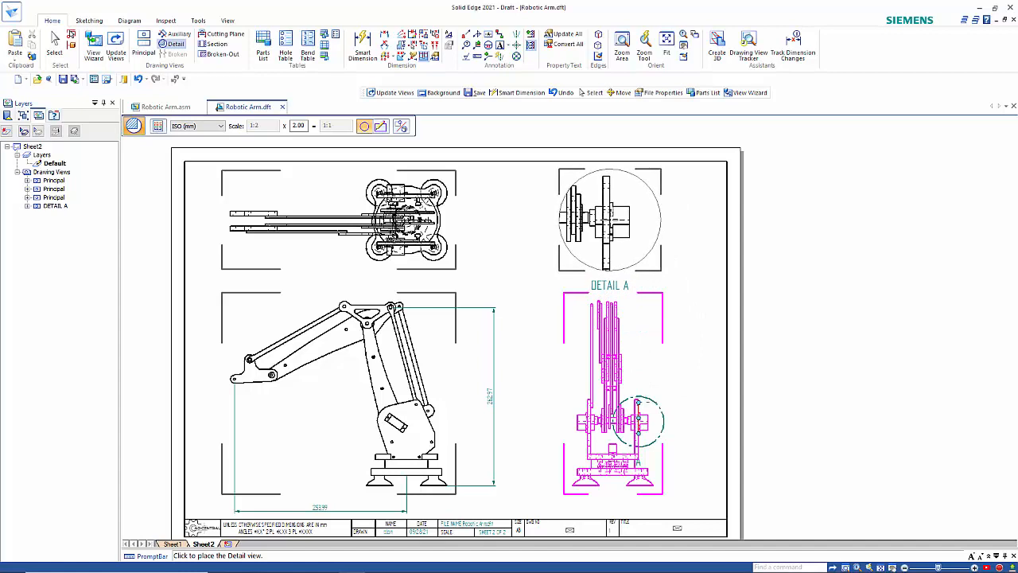
click(610, 219)
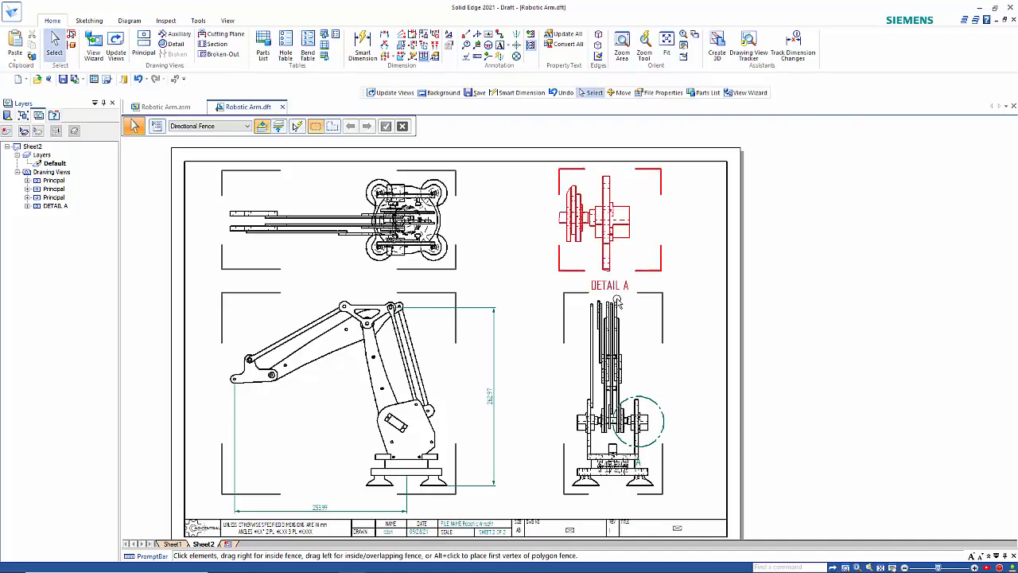
click(629, 240)
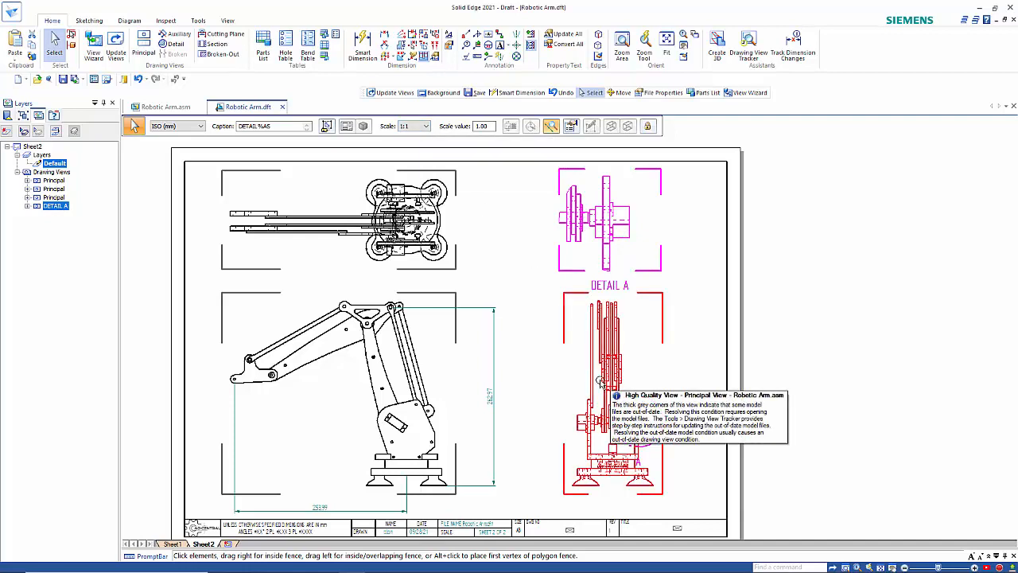
click(786, 302)
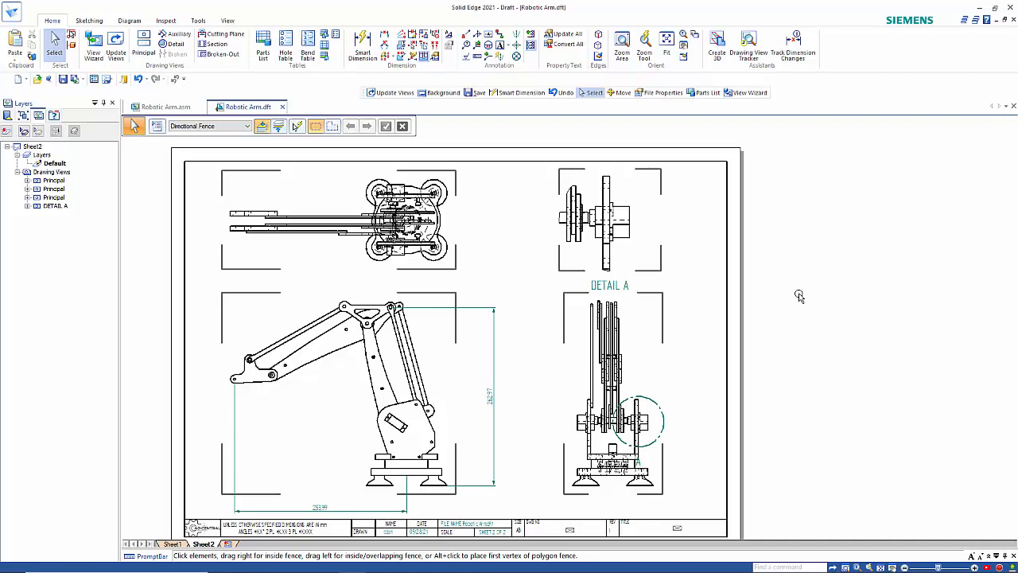
Open the base plate Part_12 in place from the Robotic Arm assembly and create its drawing with the Iso Metric Draft.dft template.
click(163, 106)
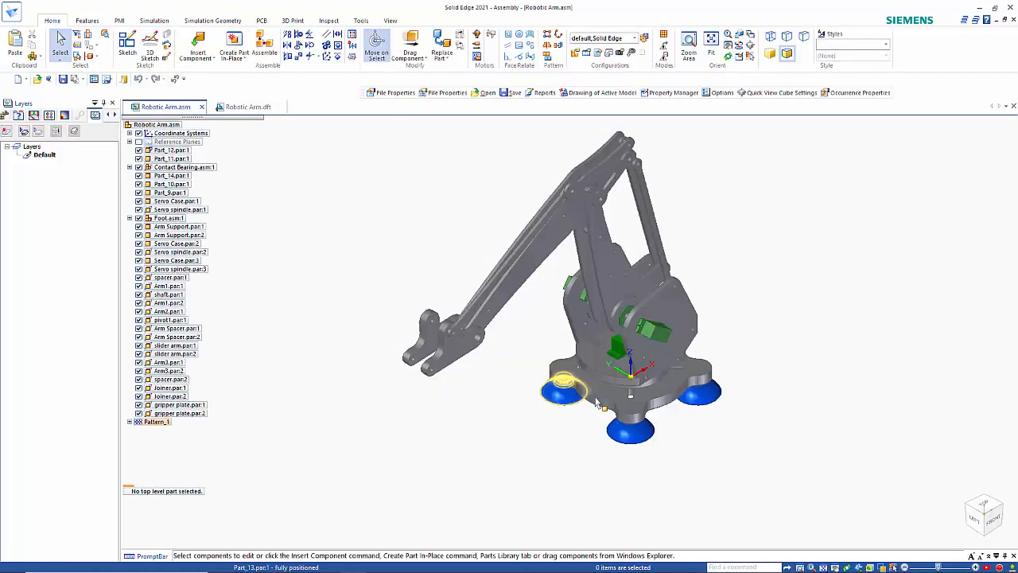
double_click(561, 368)
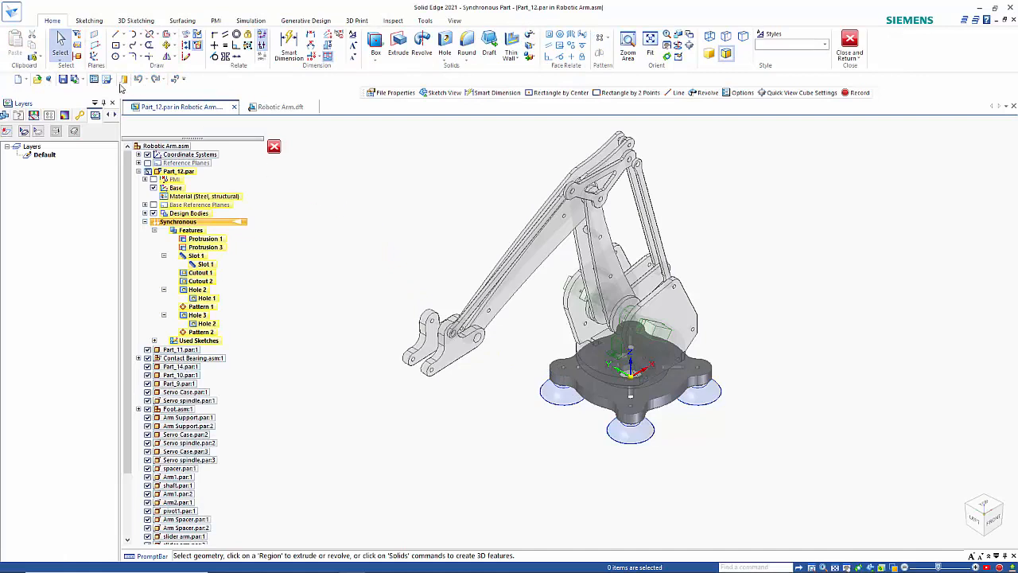
click(11, 14)
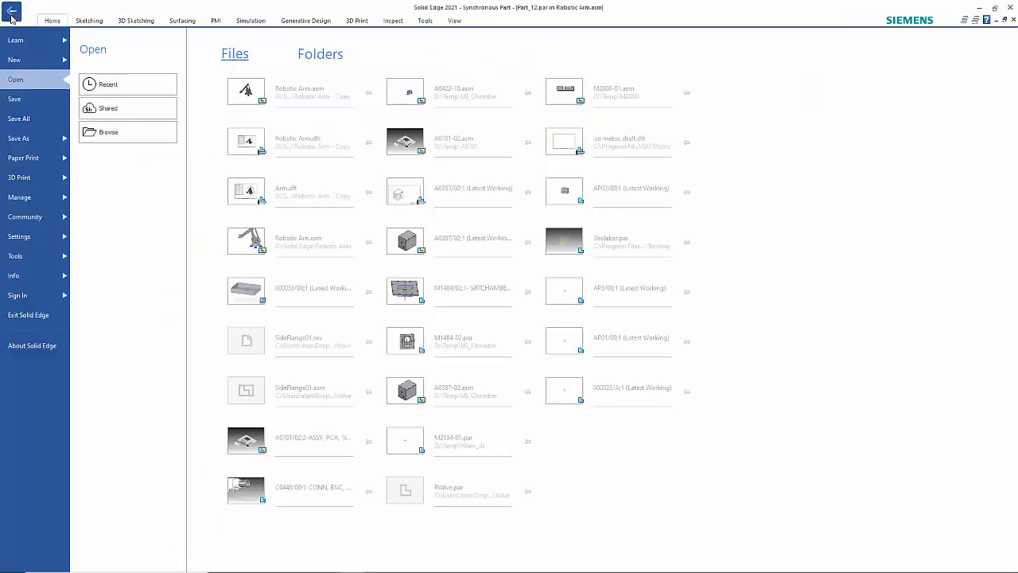
click(29, 62)
click(220, 180)
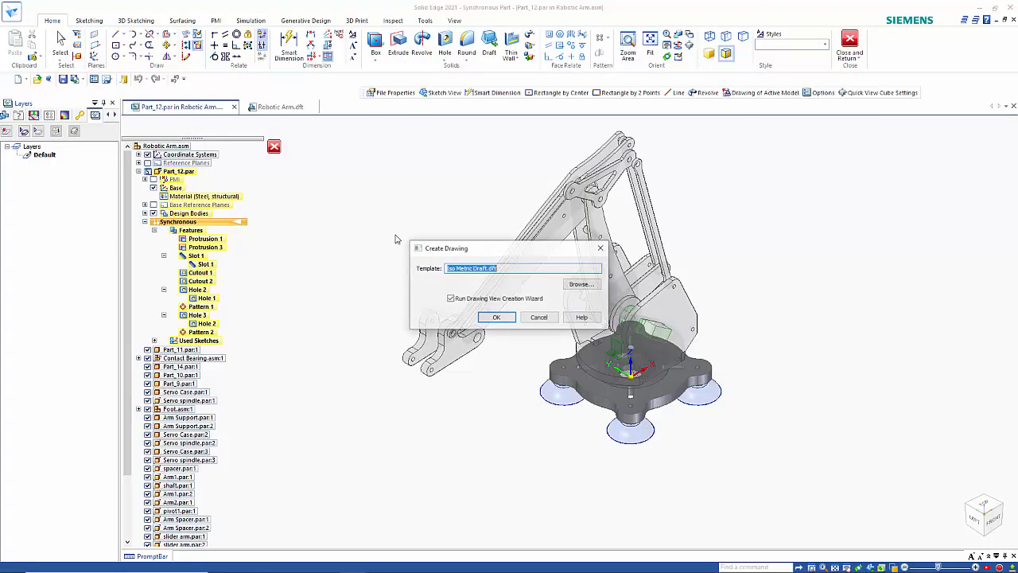
click(494, 317)
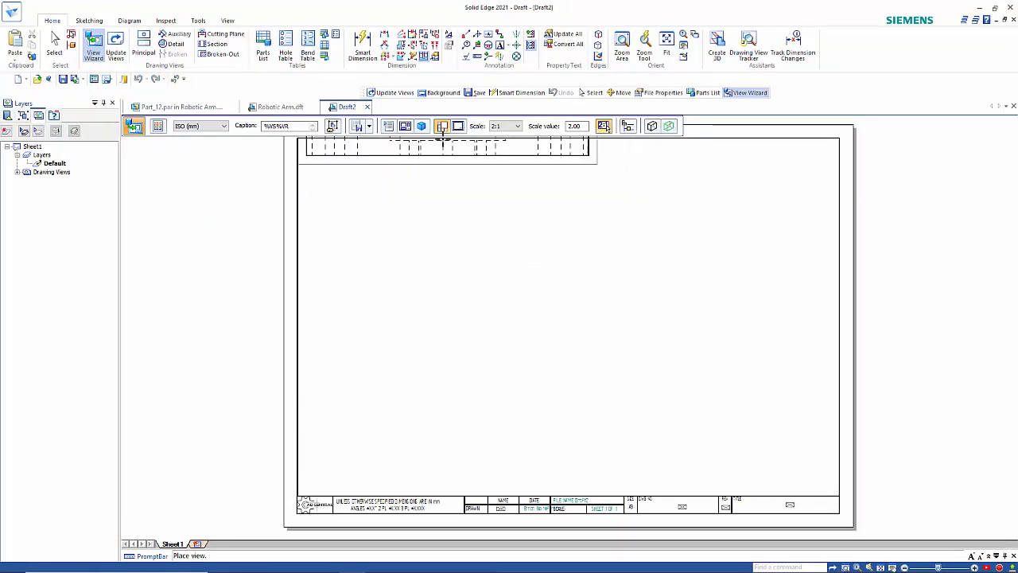
Place the base plate's Top View on the sheet at 2:1 with a projected side view to its right.
click(422, 129)
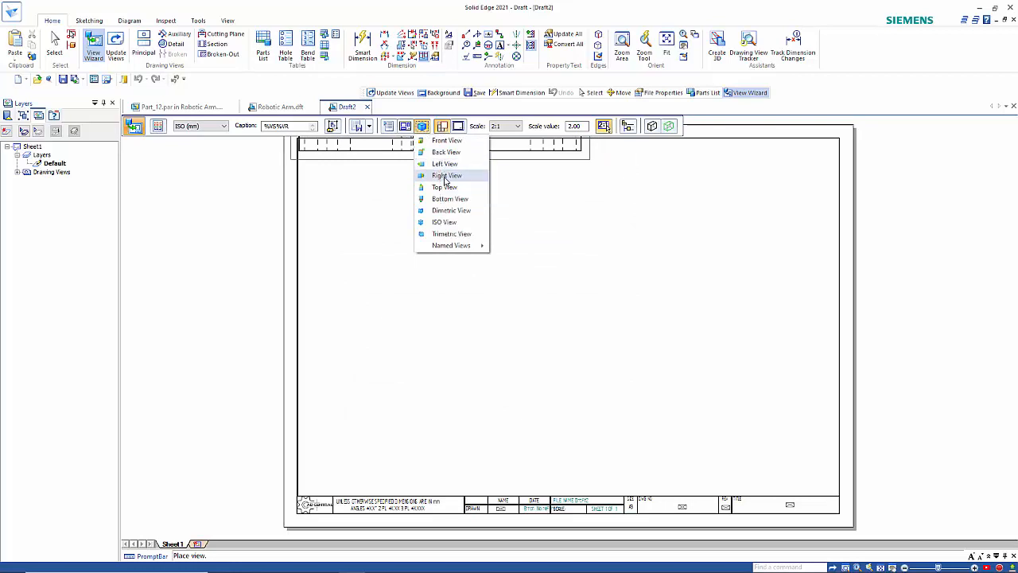
click(446, 191)
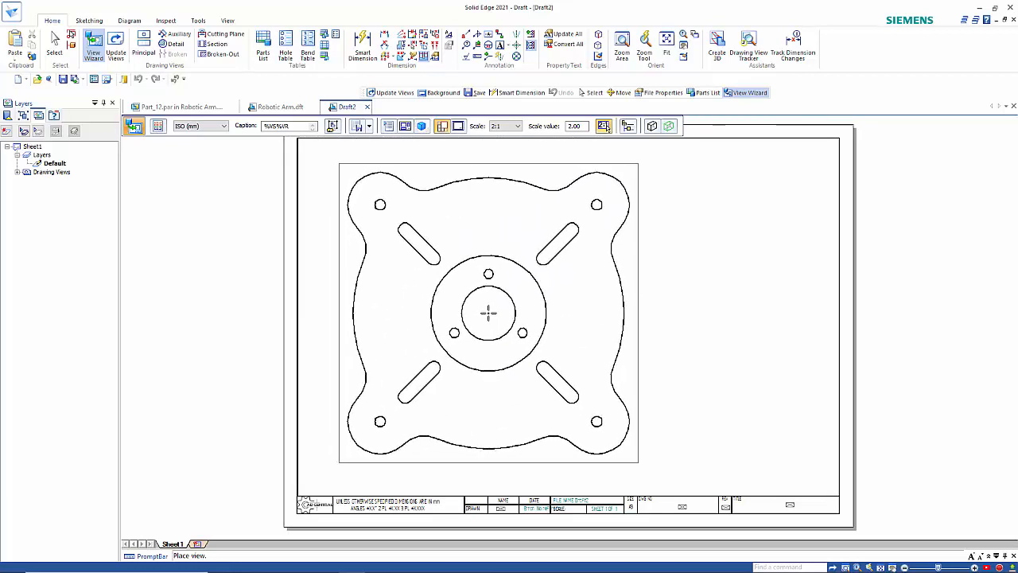
click(489, 312)
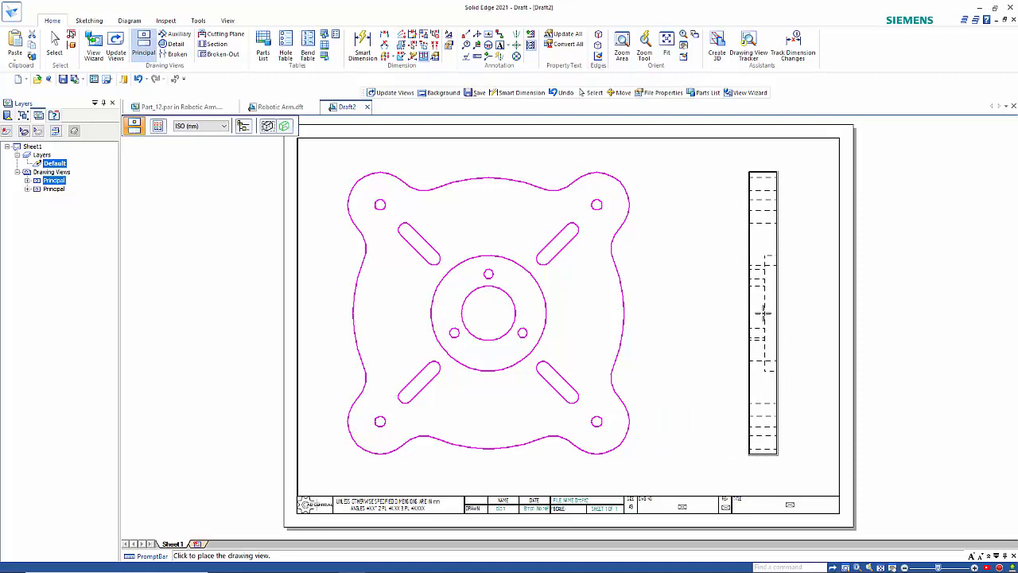
key(Escape)
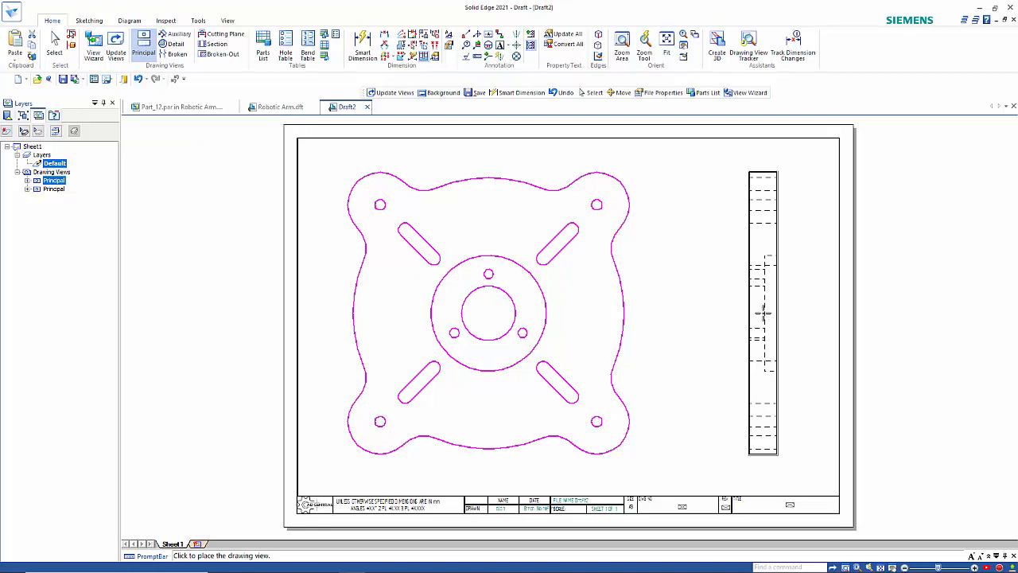
Set the base plate drawing's projection angle to Third in the drawing standards options.
click(12, 12)
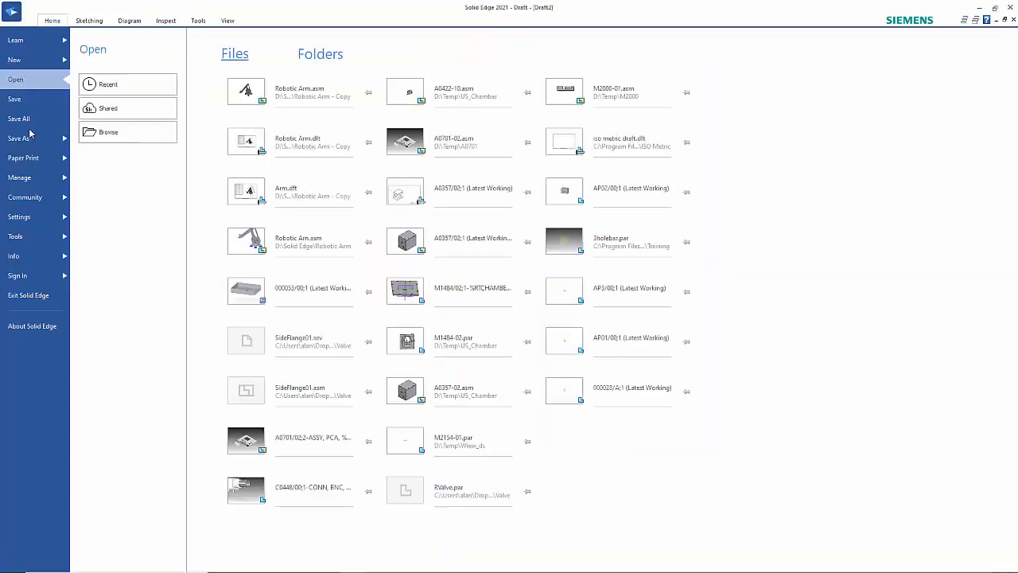
click(40, 219)
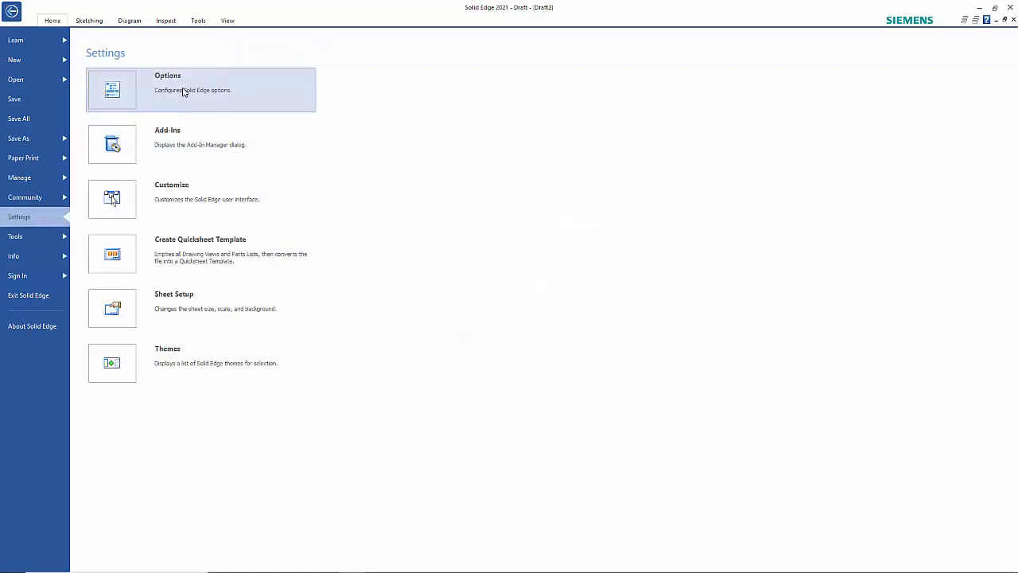
key(Escape)
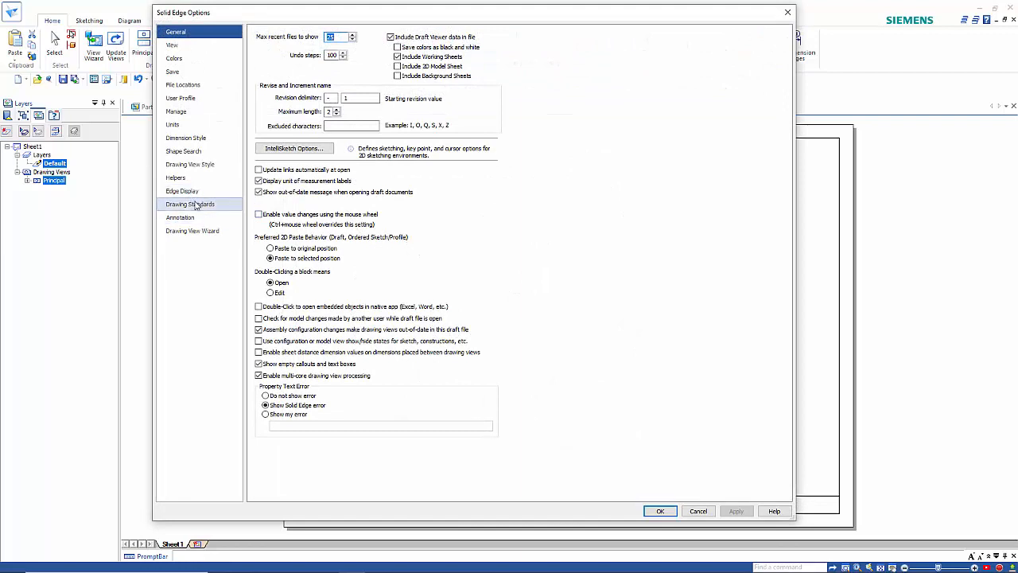
click(191, 204)
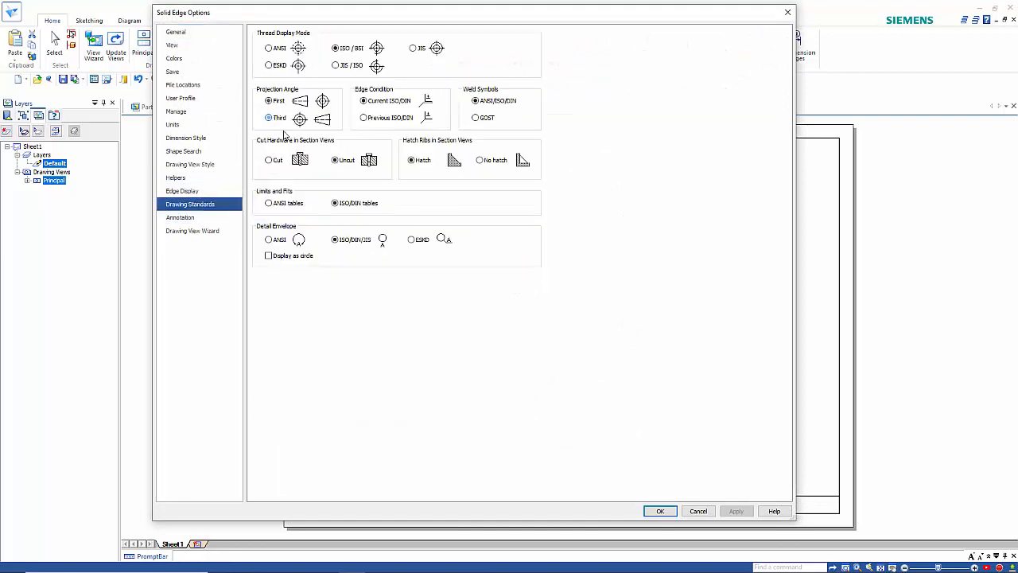
click(660, 511)
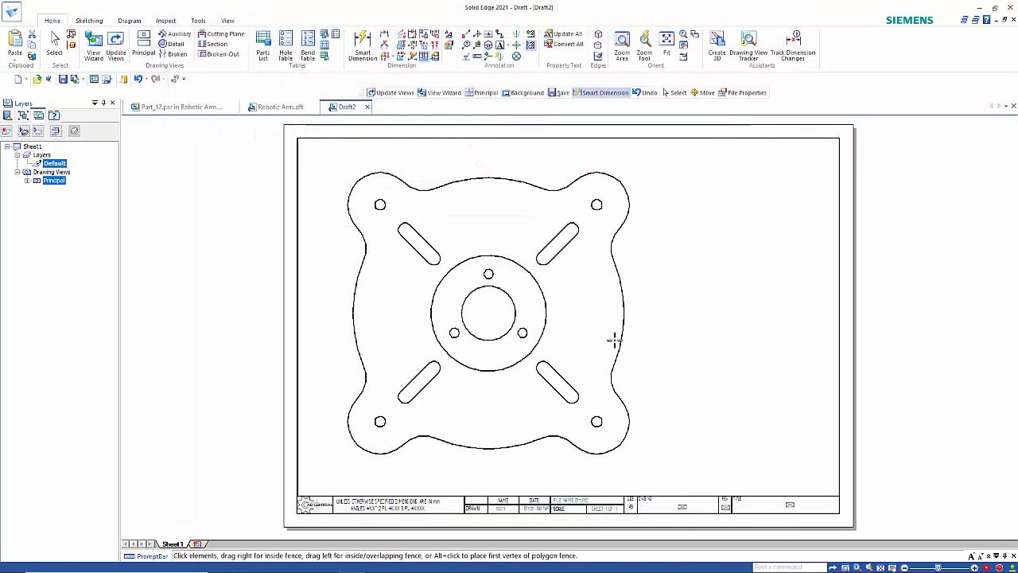
Place a new principal side view projected to the right of the base plate's top view.
click(614, 340)
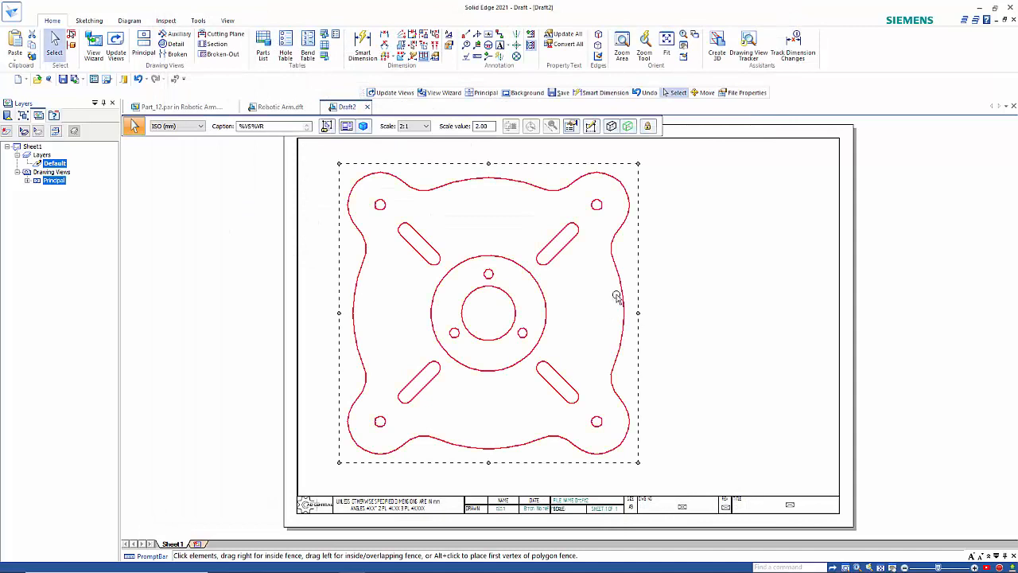
click(144, 44)
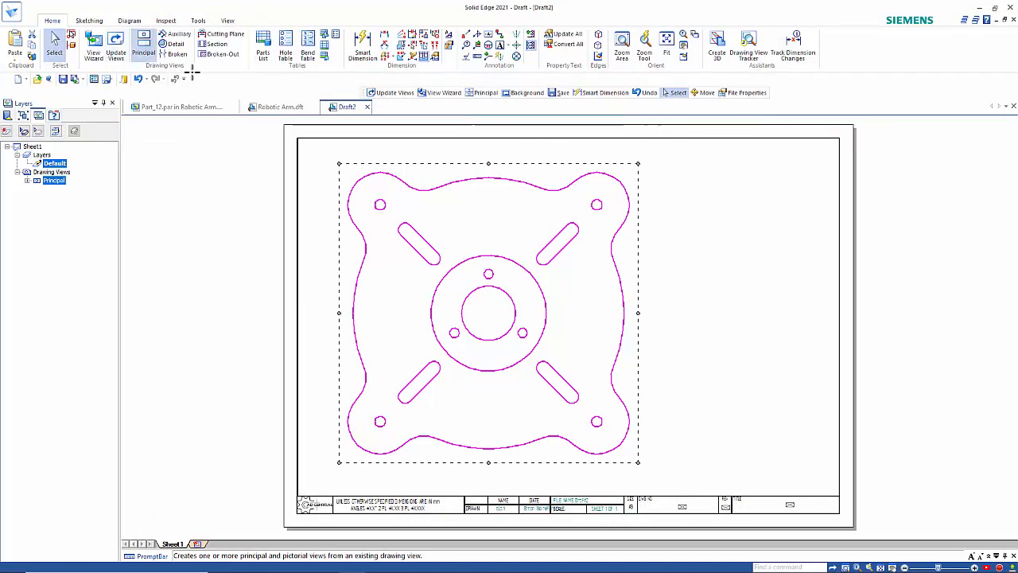
click(618, 287)
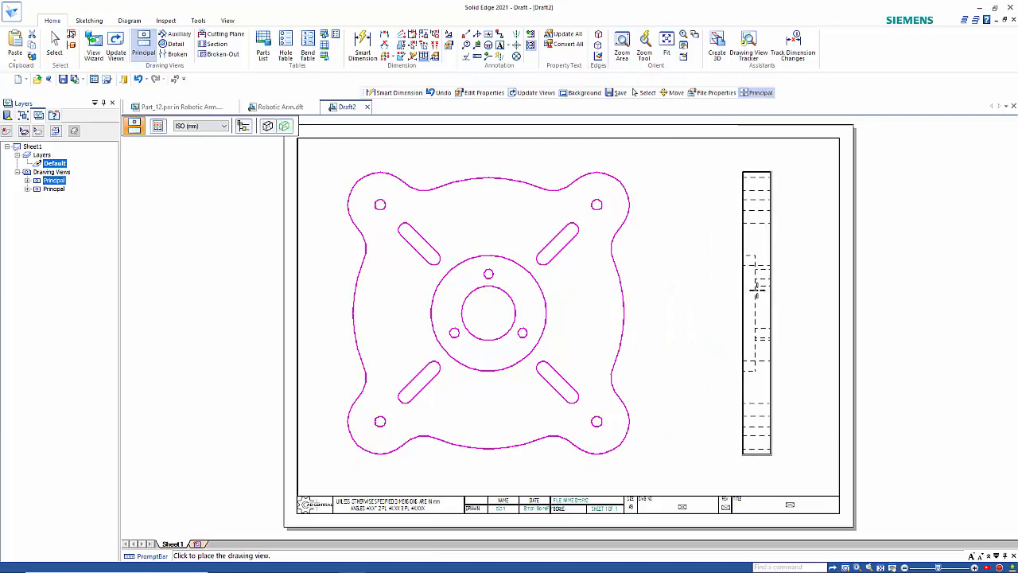
click(750, 296)
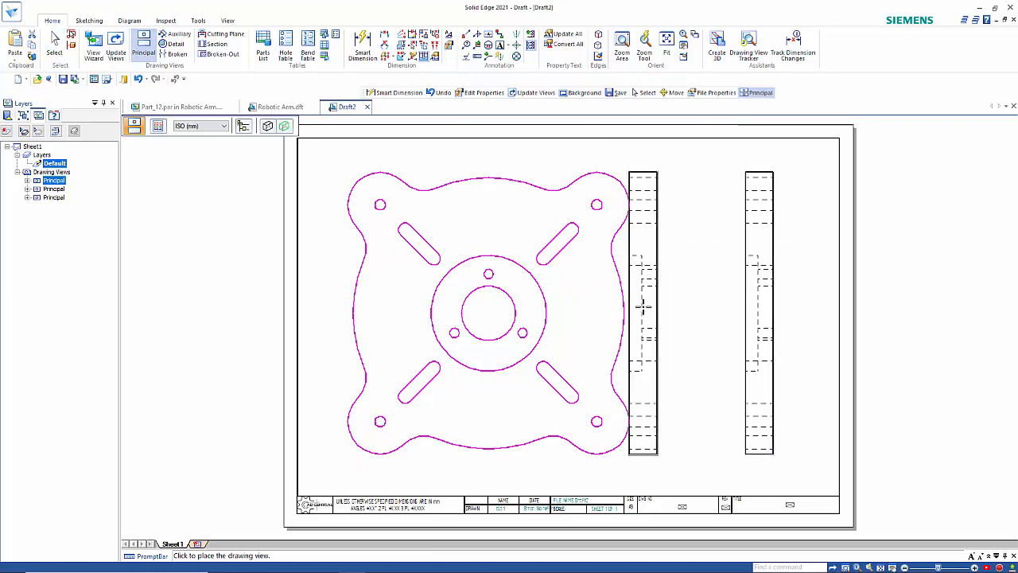
key(Escape)
click(495, 335)
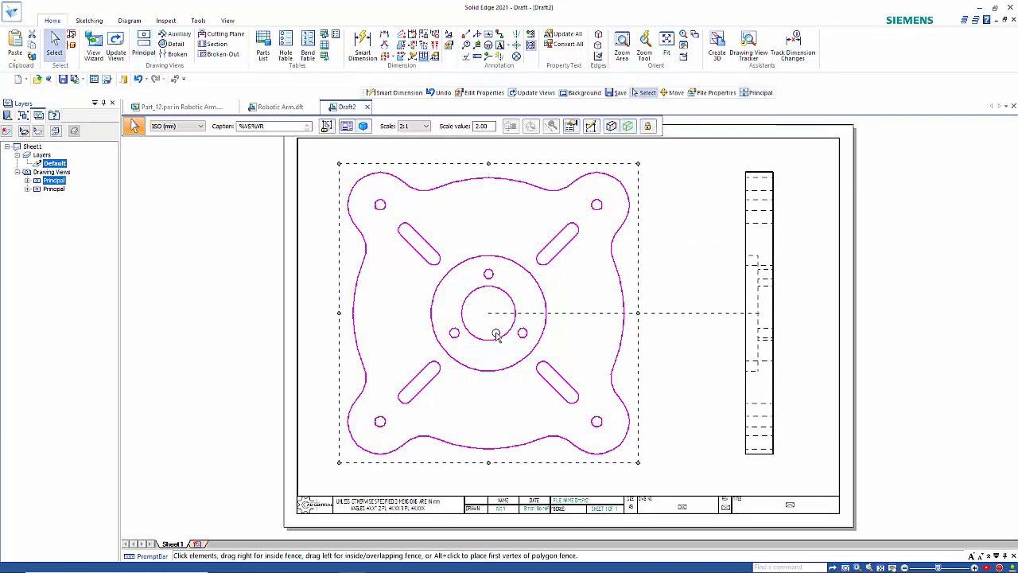
Add centerlines by two lines along all four diagonal slots in the base plate's top view.
click(517, 38)
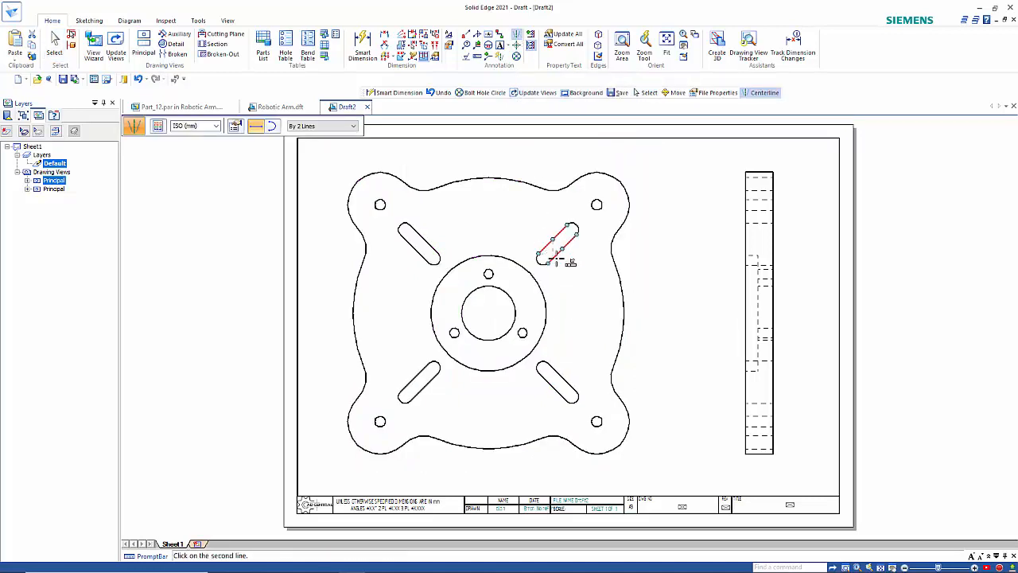
click(562, 247)
click(431, 245)
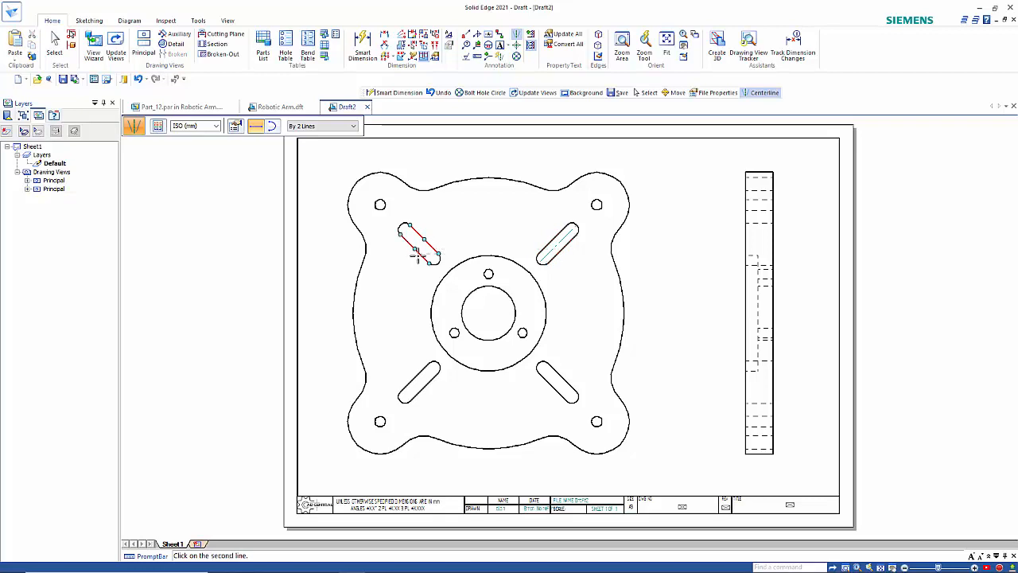
click(419, 253)
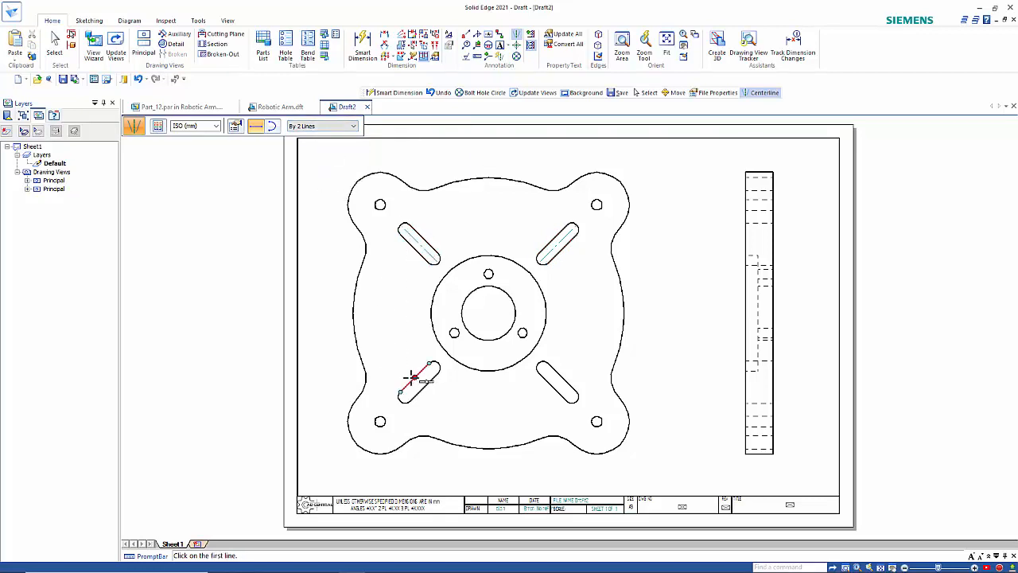
click(541, 381)
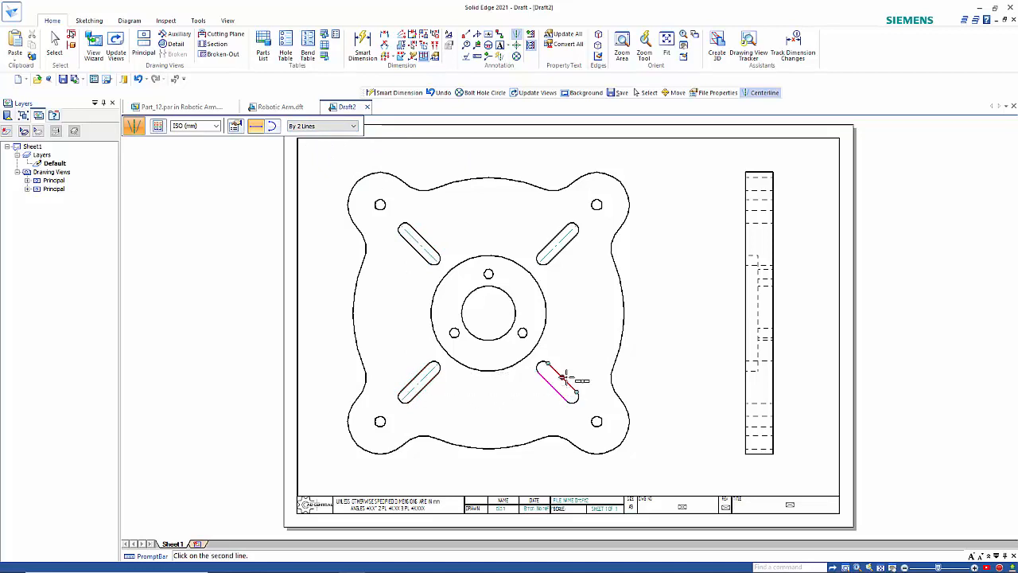
click(568, 390)
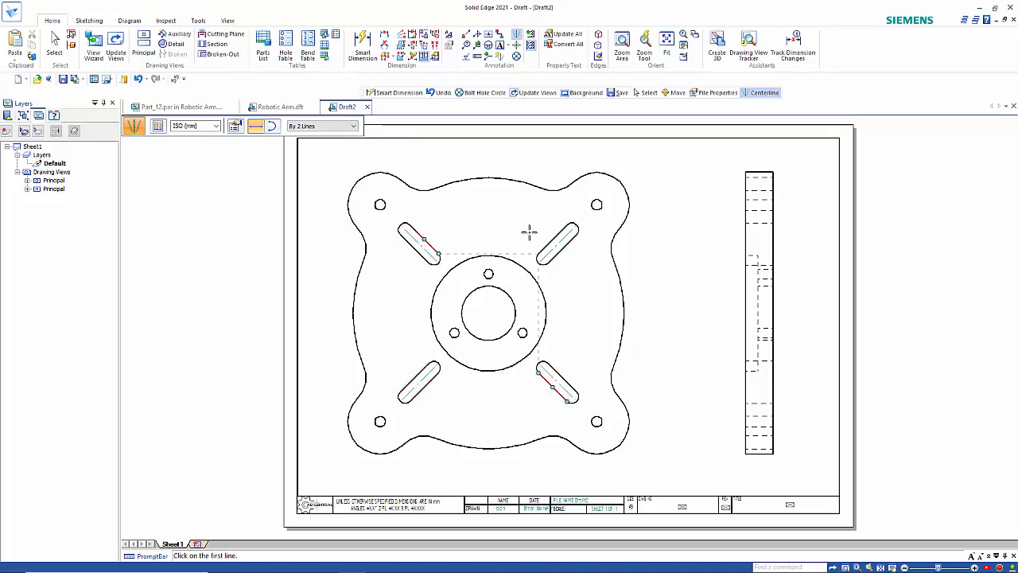
Add a center mark to the central hole and a bolt hole circle by center and radius through the four corner holes.
click(516, 45)
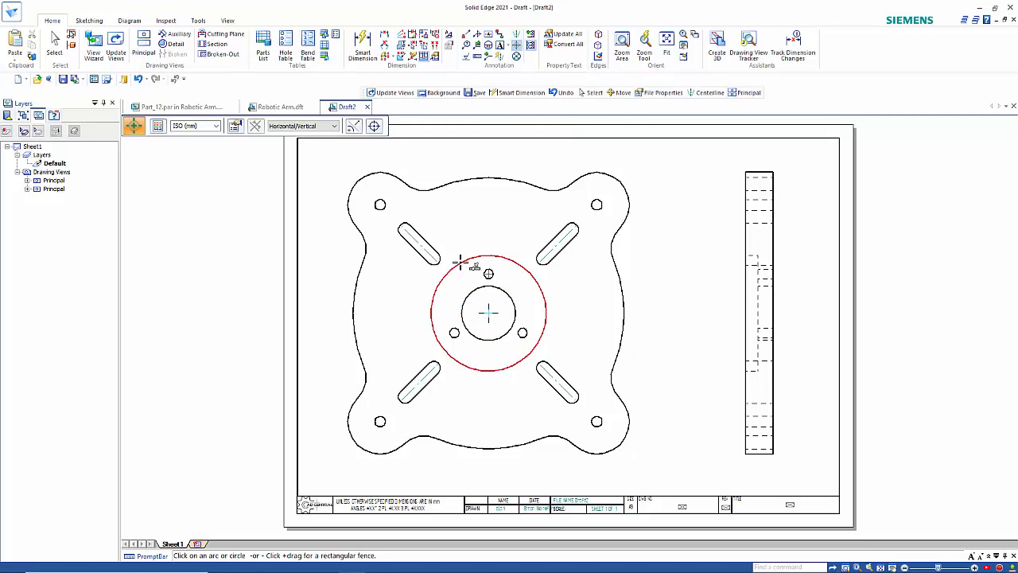
click(517, 58)
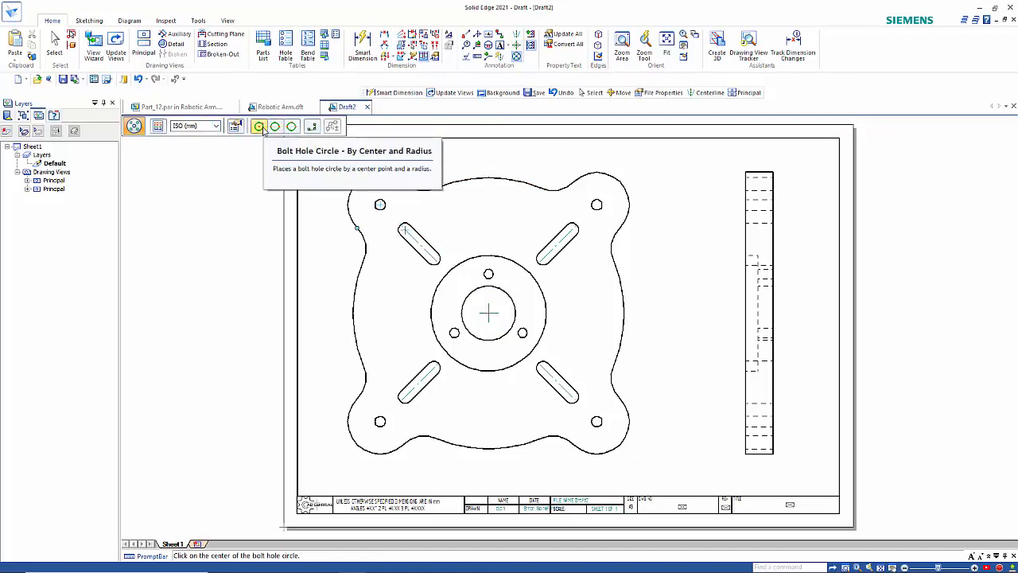
click(488, 314)
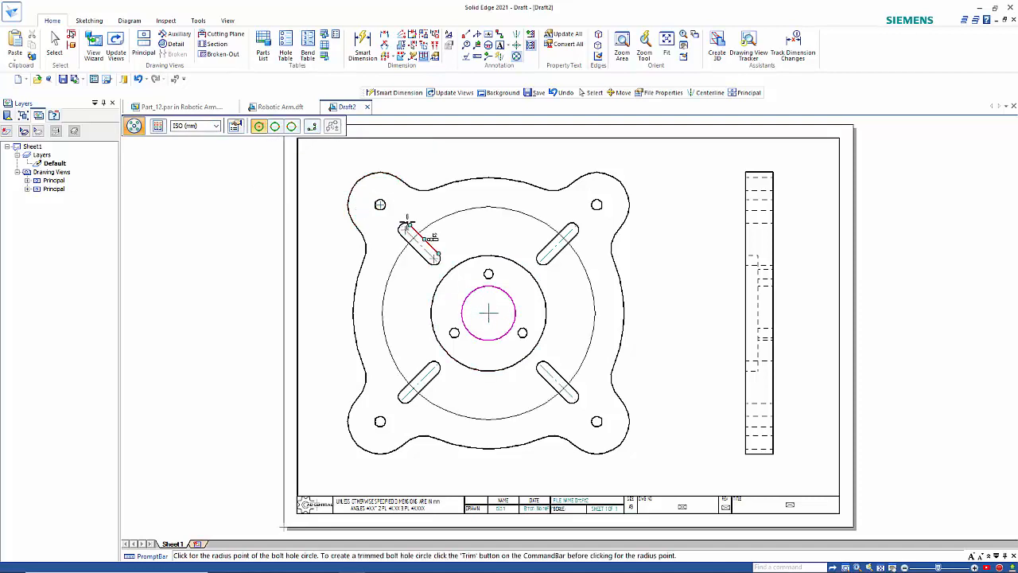
click(380, 205)
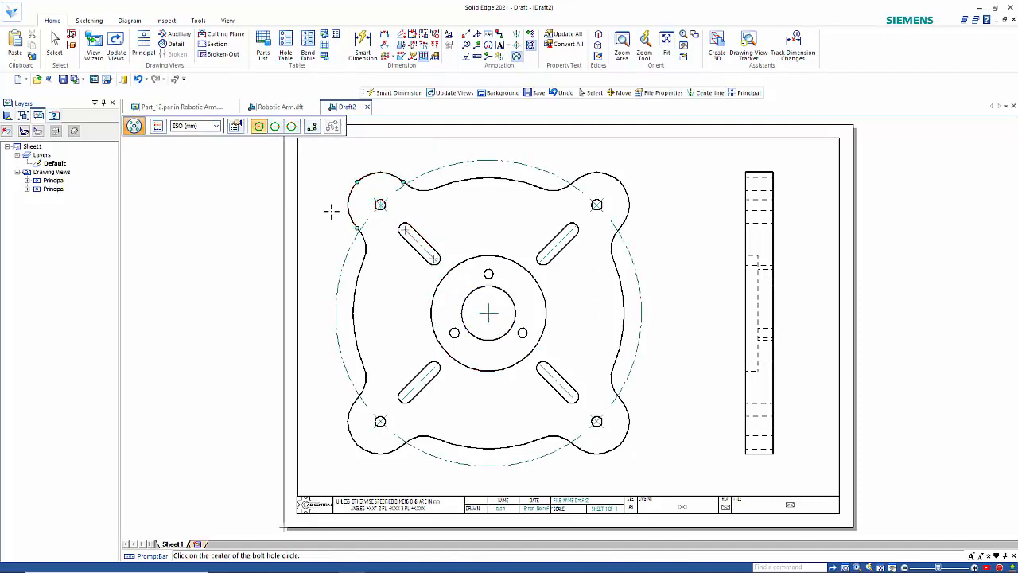
Add a bolt hole circle by three points through the three small holes around the central bore.
click(292, 127)
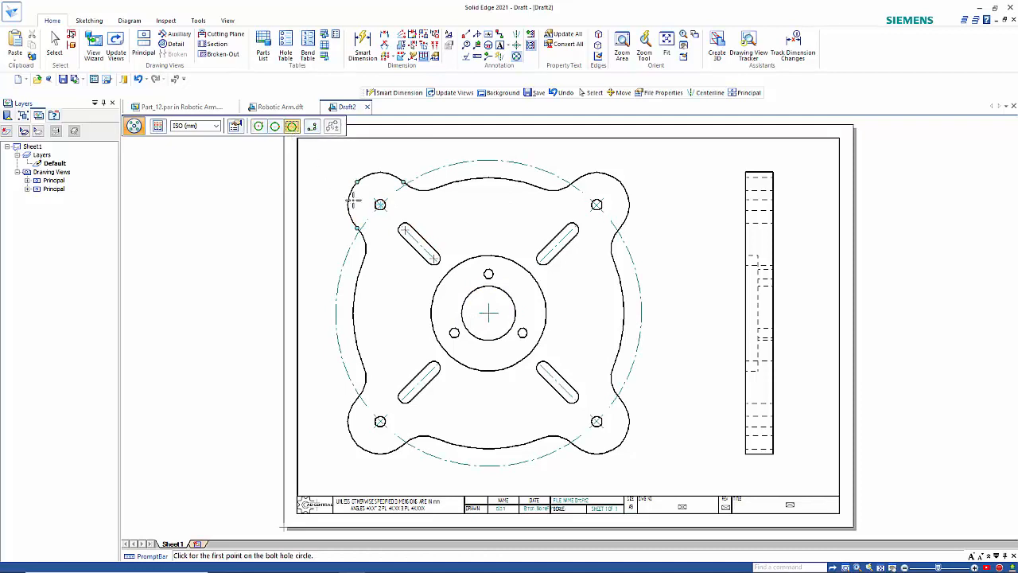
click(489, 274)
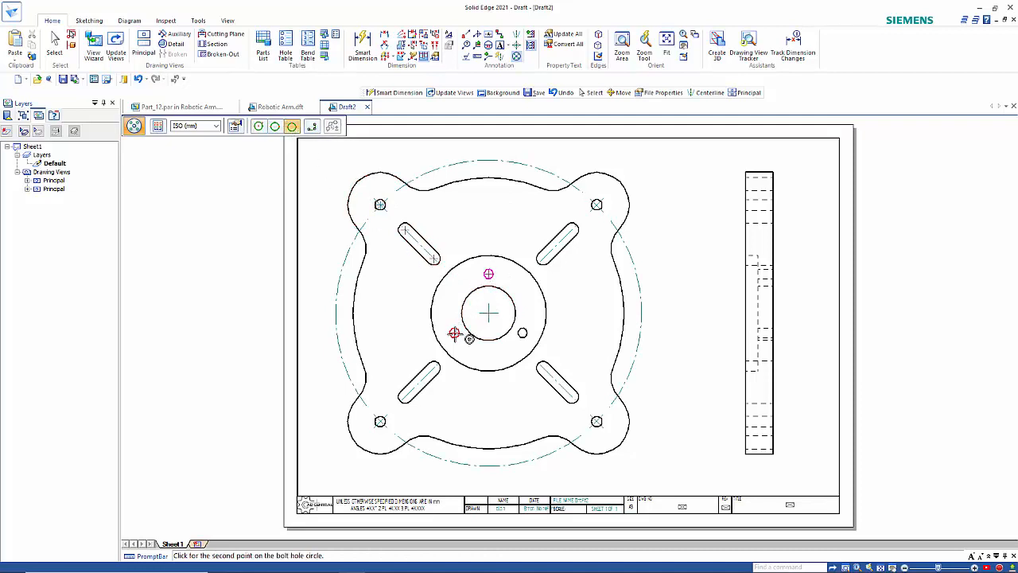
click(456, 334)
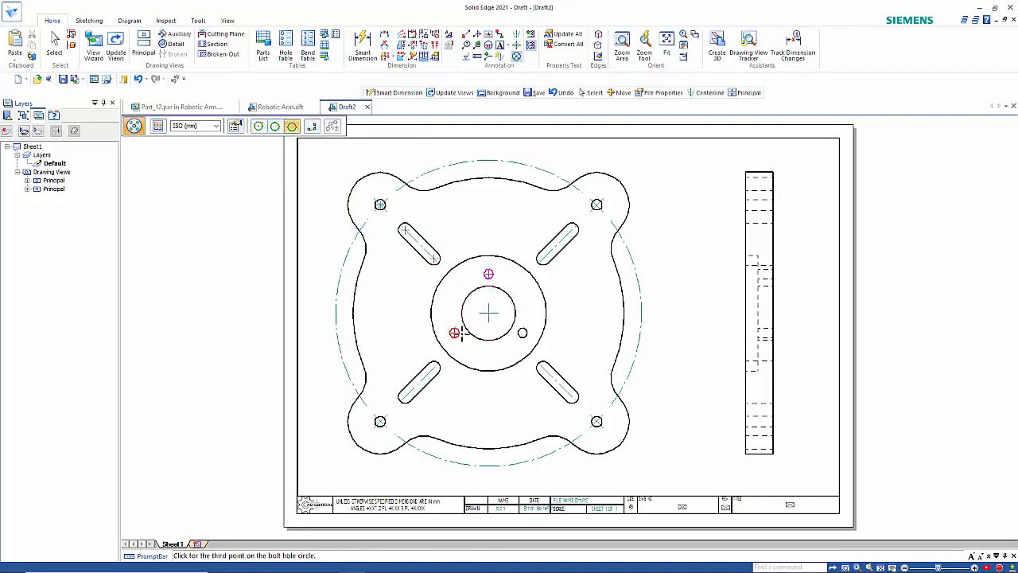
click(522, 333)
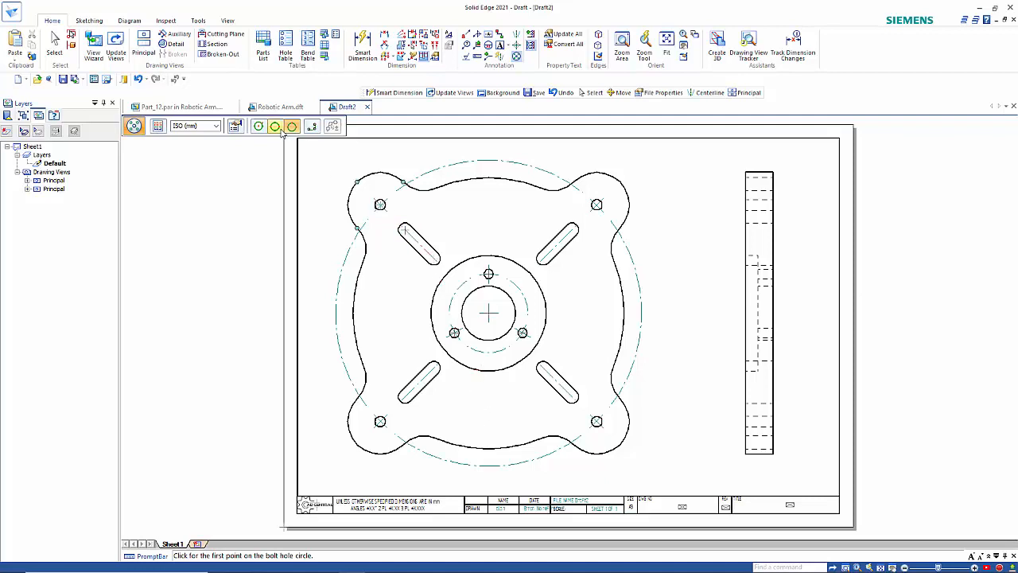
Add a bolt hole circle by center and radius through the inner end centers of the diagonal slots.
click(263, 128)
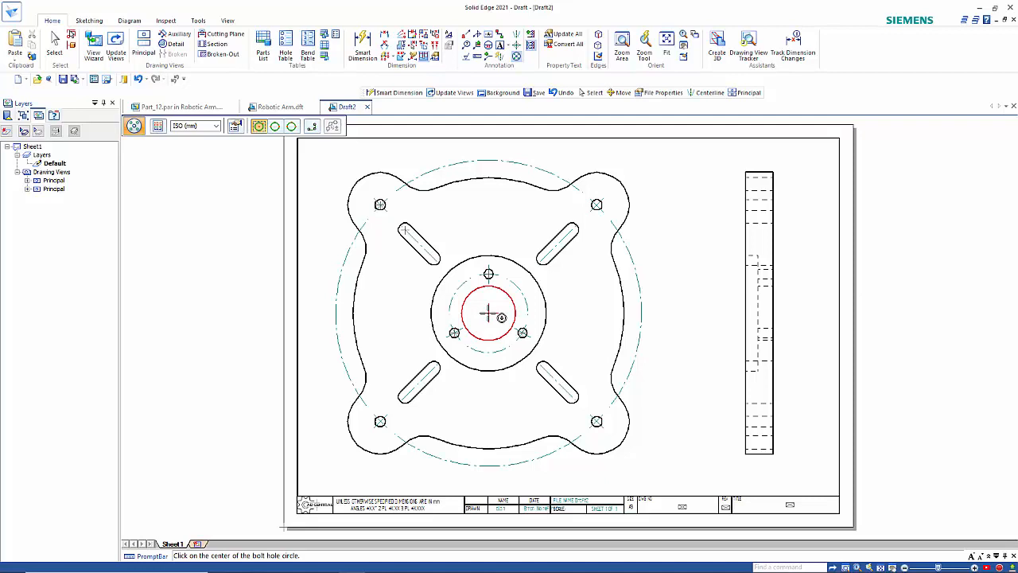
click(487, 313)
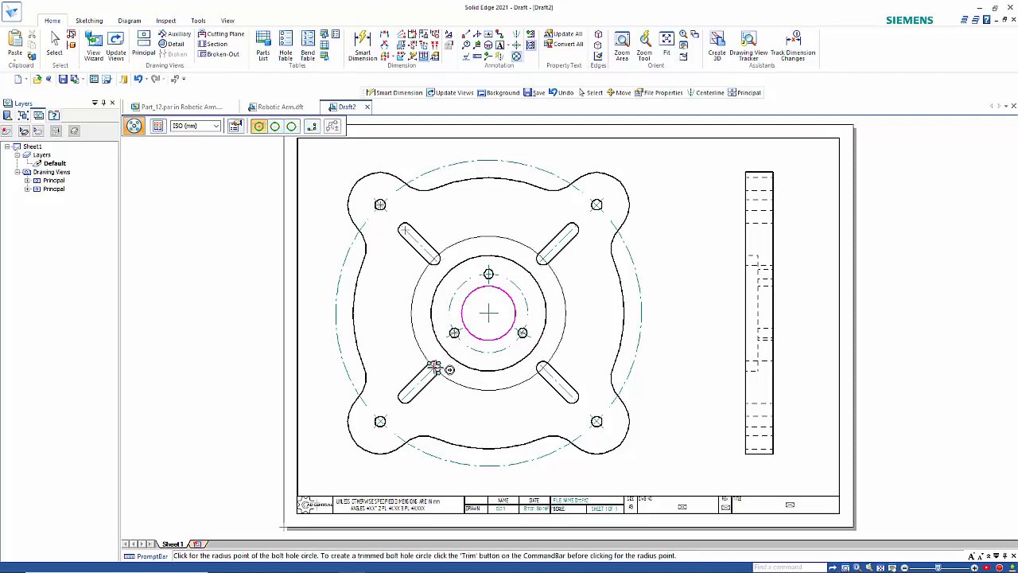
click(434, 366)
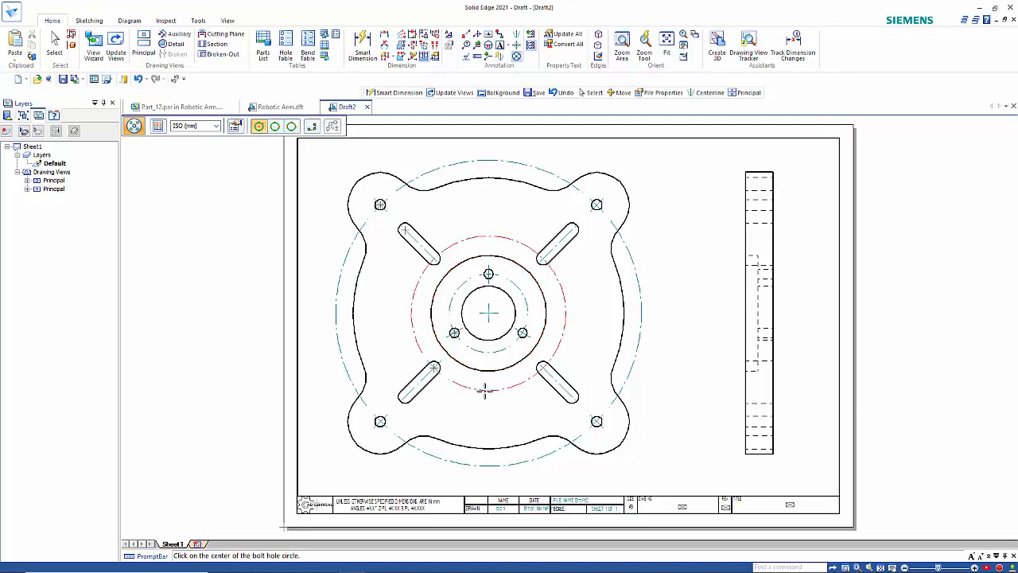
Dimension the upper-left slot's straight edge with the dimension size factor set to 2.00, placing it below and to the left of the slot.
click(362, 48)
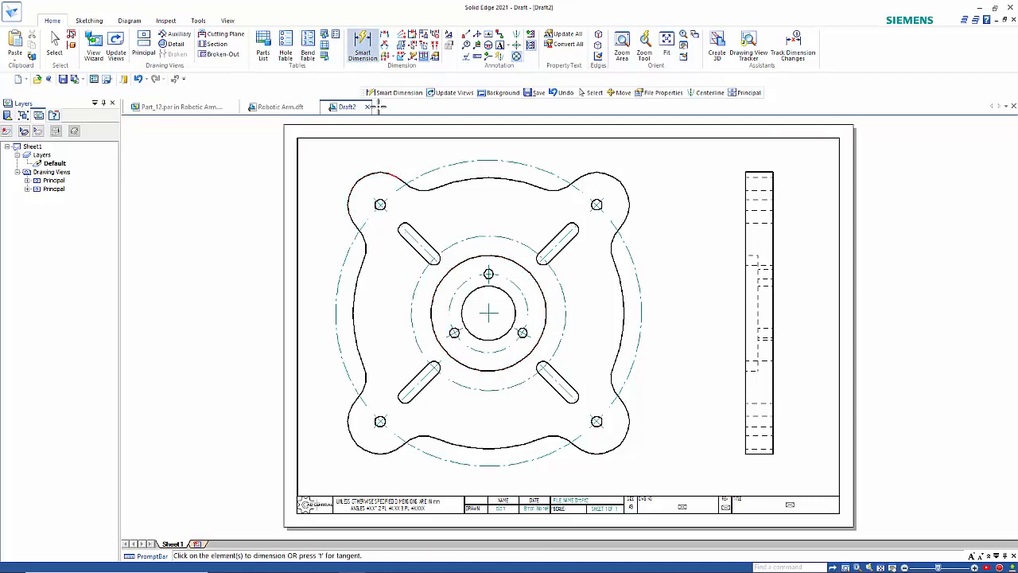
click(405, 245)
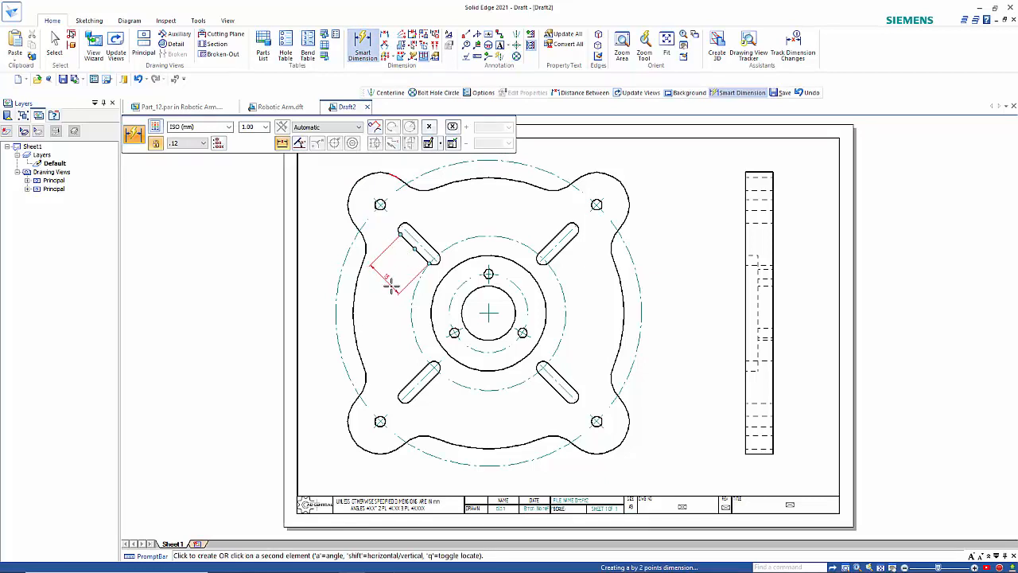
click(265, 127)
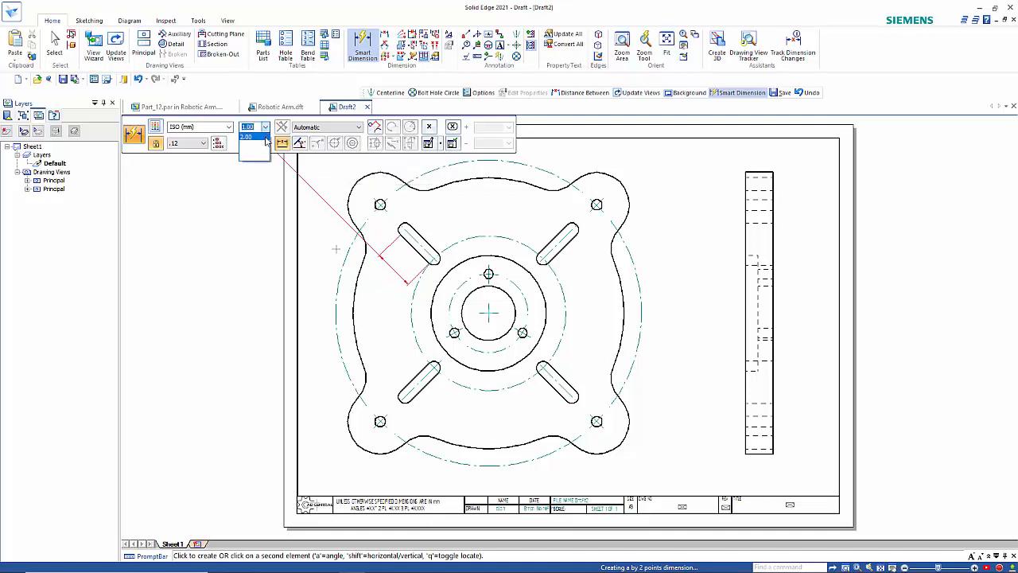
click(256, 138)
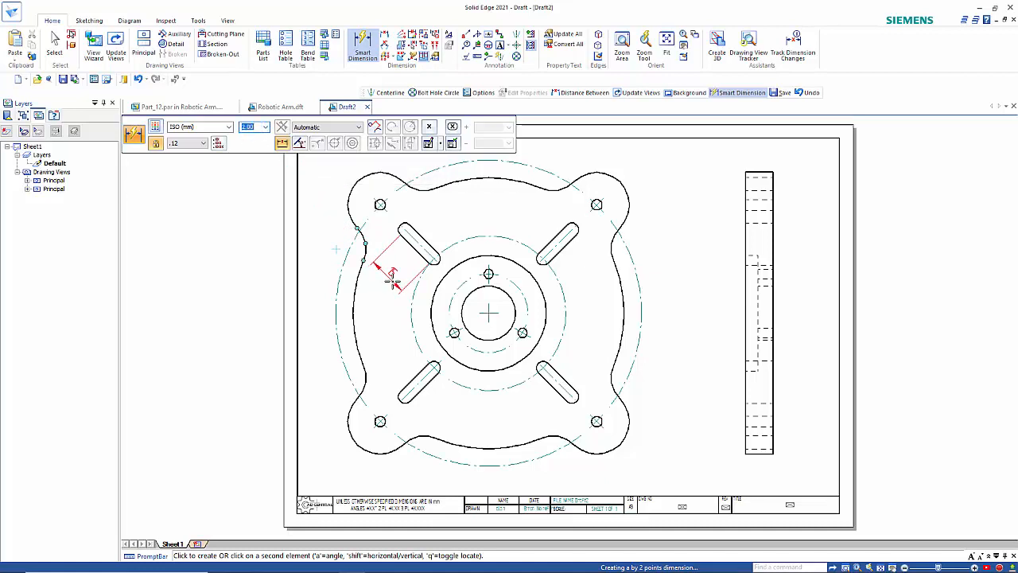
click(403, 286)
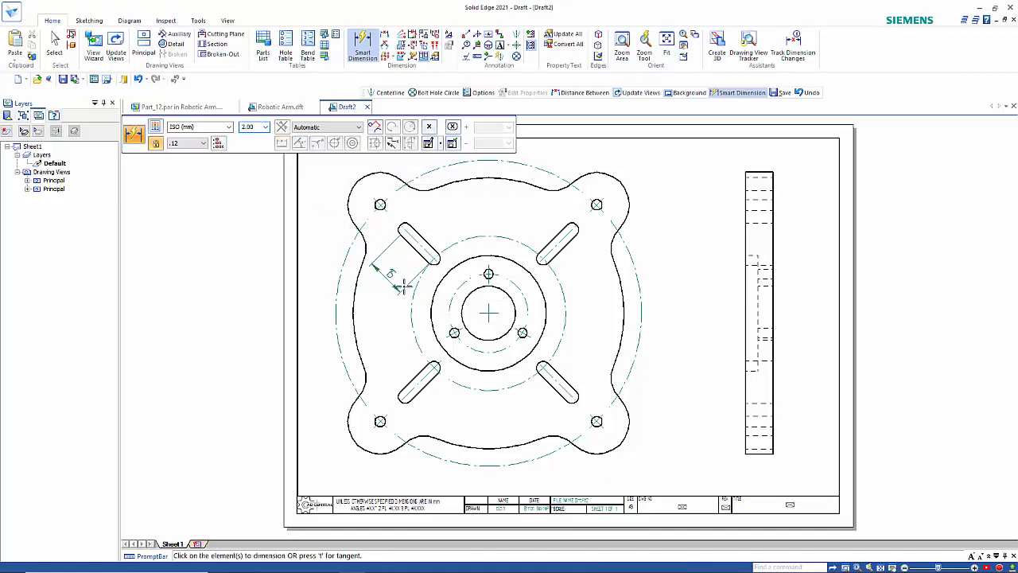
Dimension the plate's outer right arc as a diameter, placing it vertically between the top view and the side view.
click(619, 273)
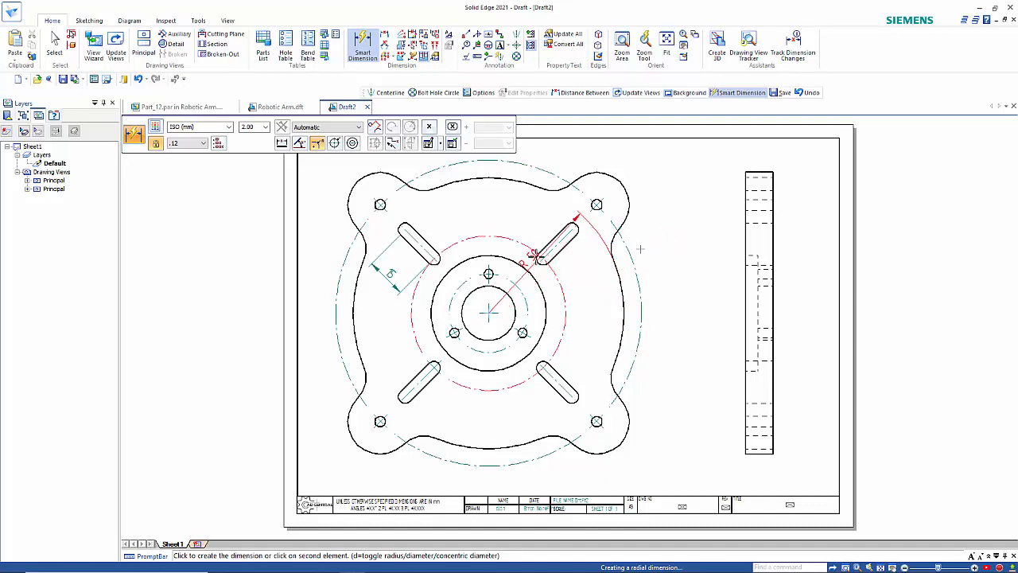
click(334, 143)
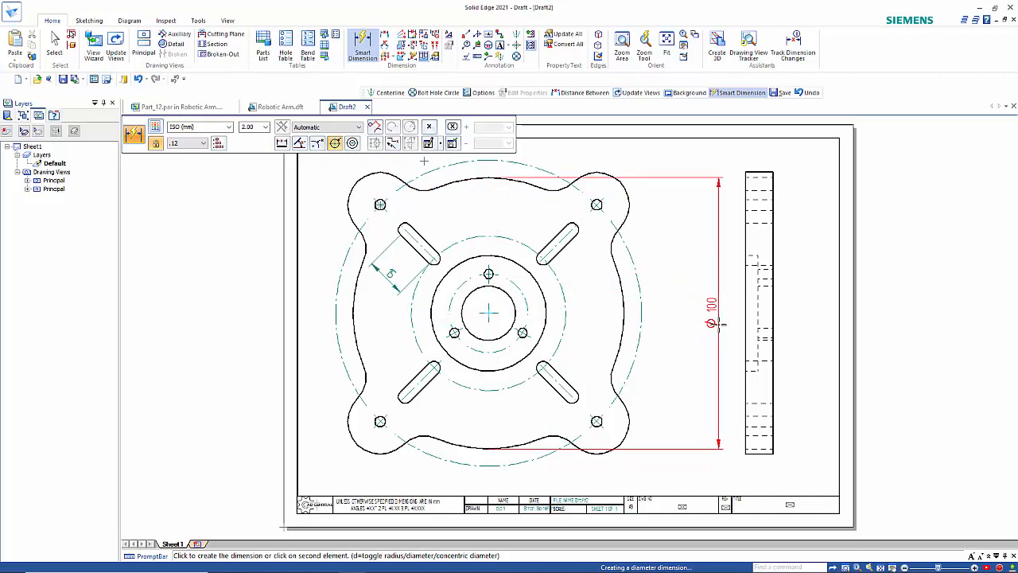
click(718, 323)
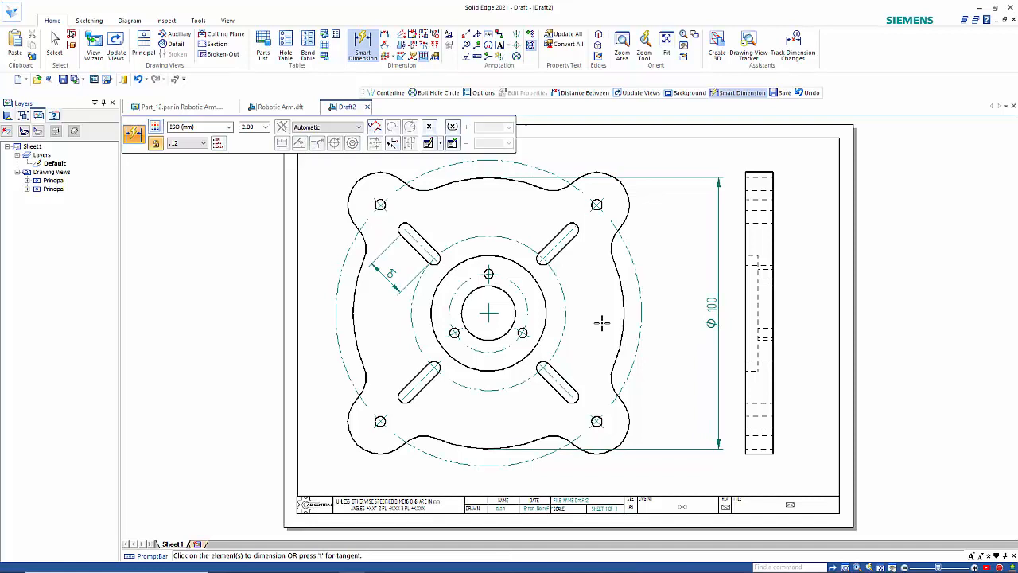
Dimension the central recess circle and the central bore as diameters, placing both vertically between the top view and the side view.
click(521, 271)
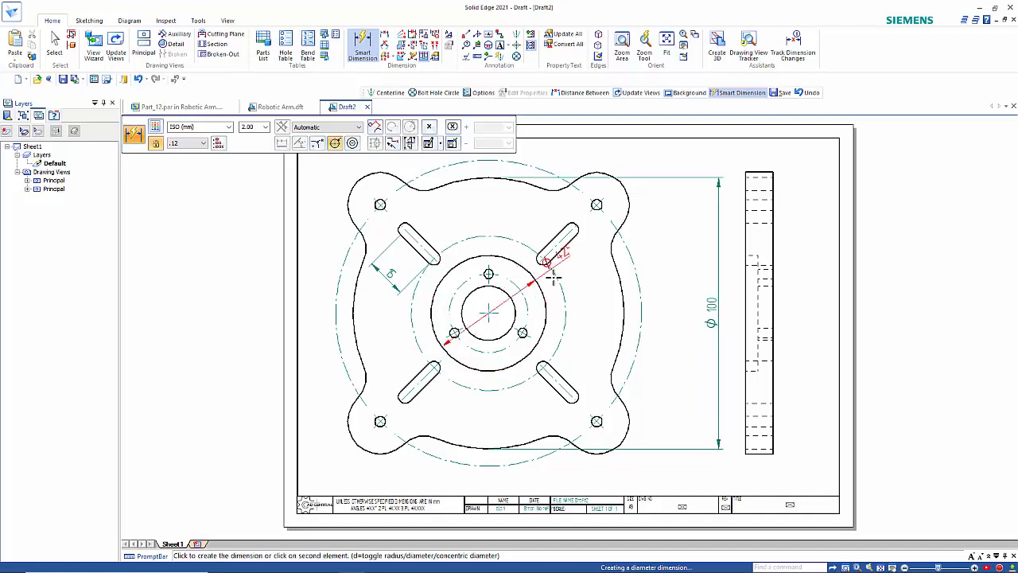
click(700, 319)
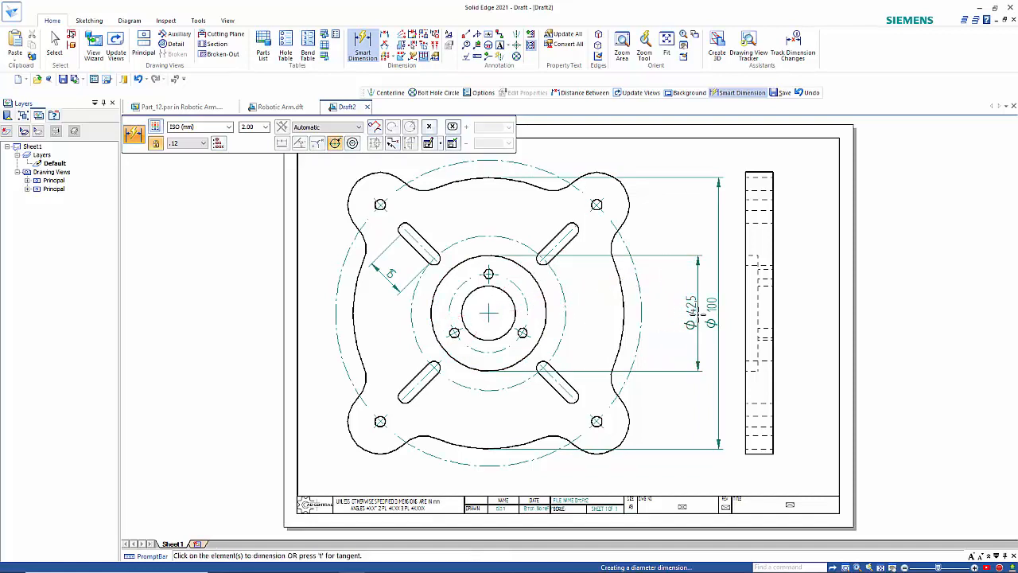
click(514, 308)
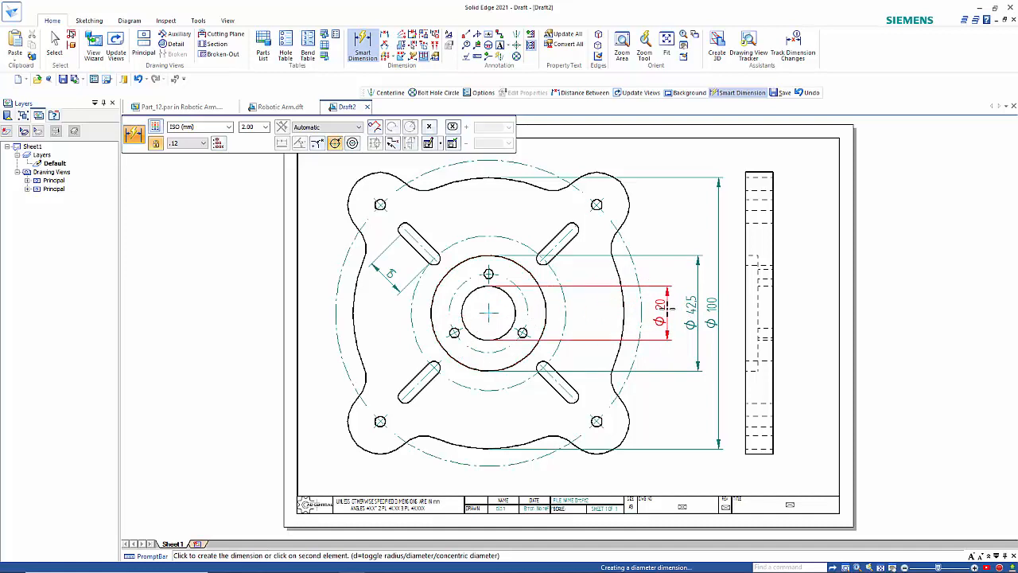
click(671, 307)
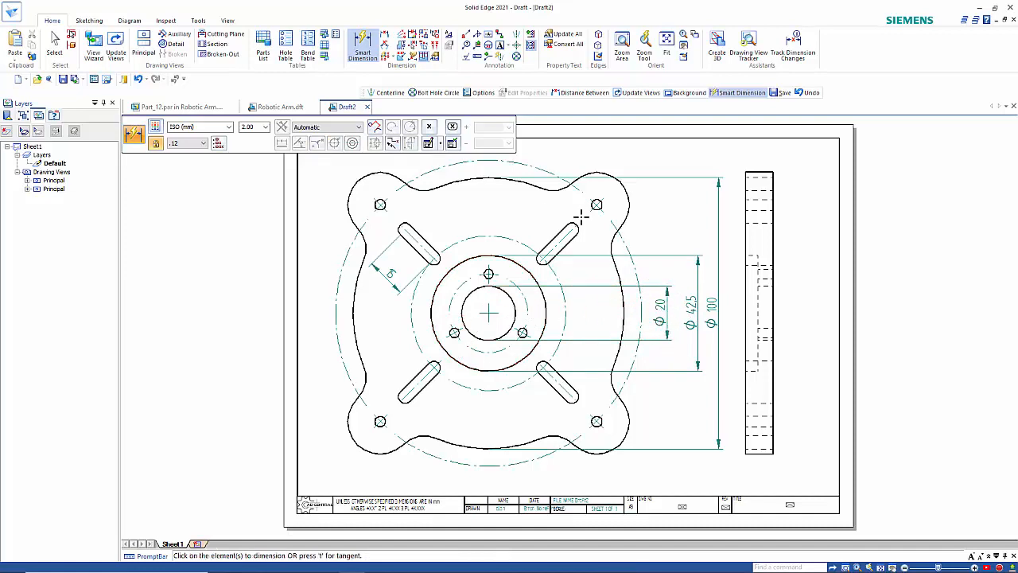
Add centerlines by two lines in the side view for the small holes and the central bore.
click(515, 36)
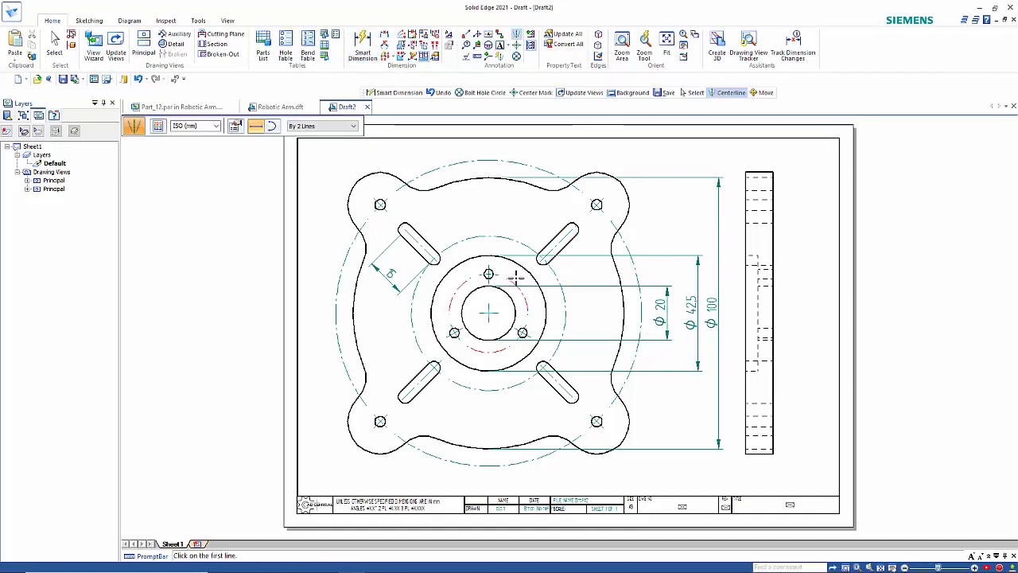
scroll(780, 284, up, 4)
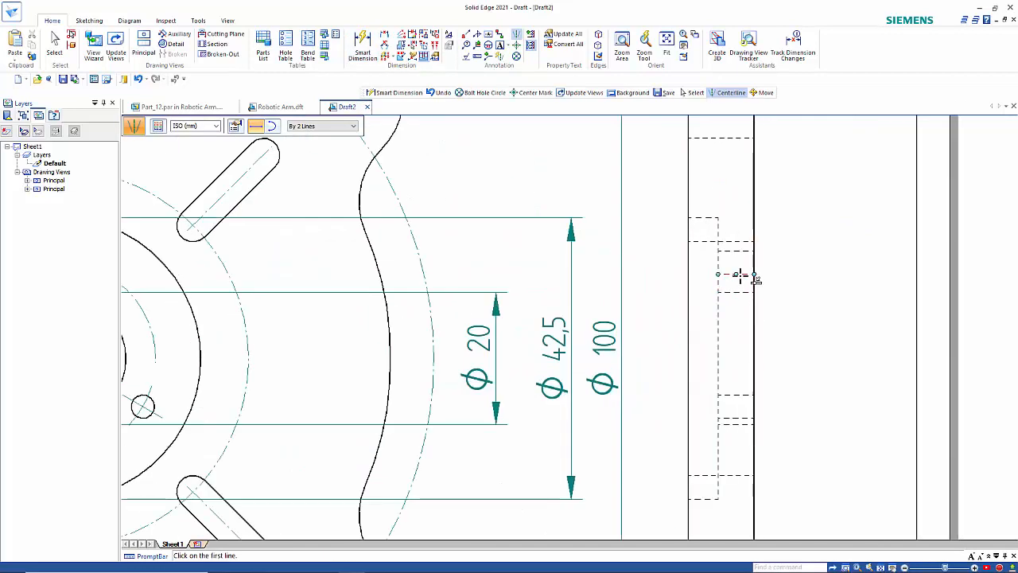
scroll(779, 276, down, 1)
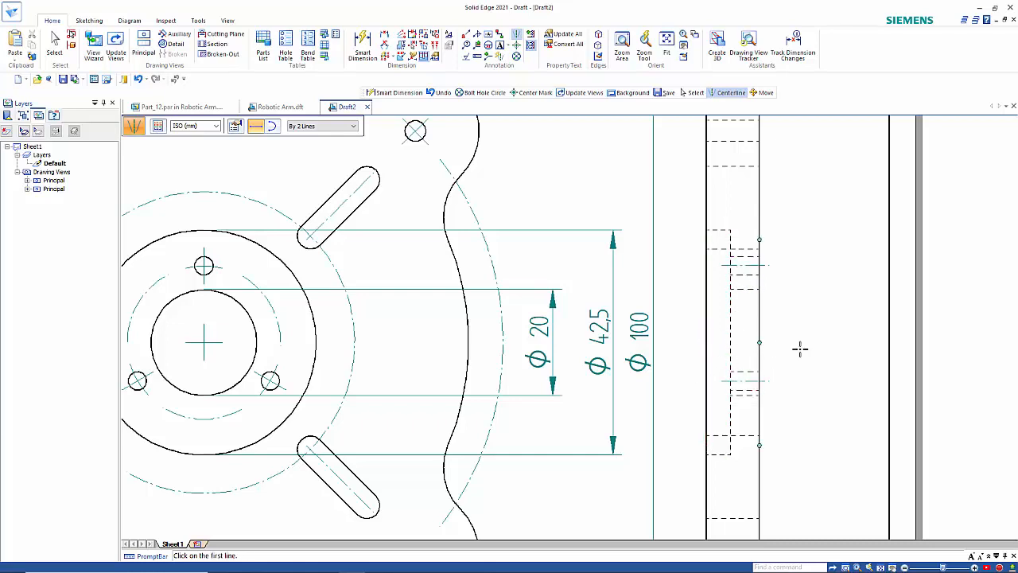
scroll(800, 348, down, 3)
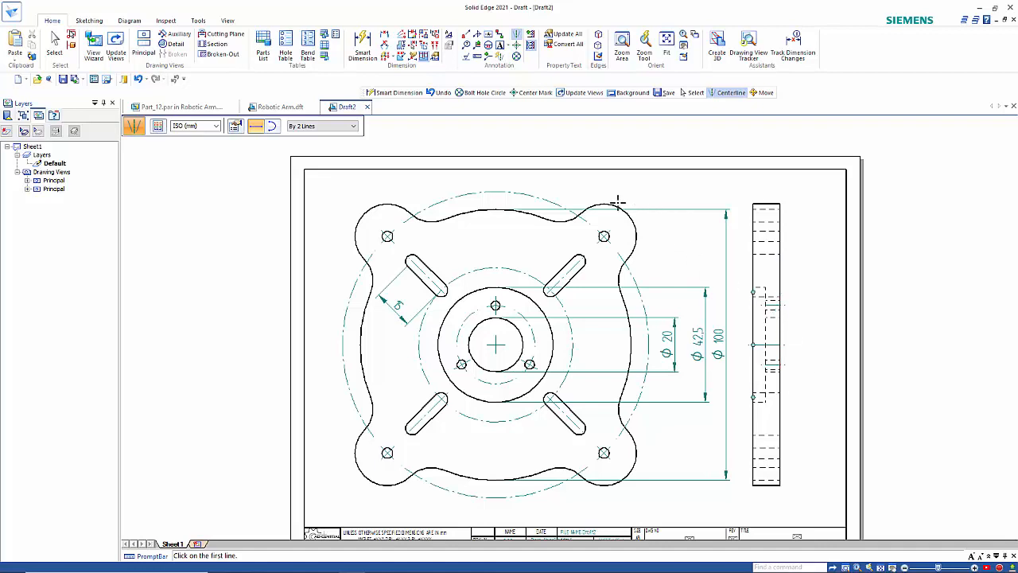
Dimension the radius of the upper-right corner lobe, placing the text outside the plate above and to the right of it.
click(362, 45)
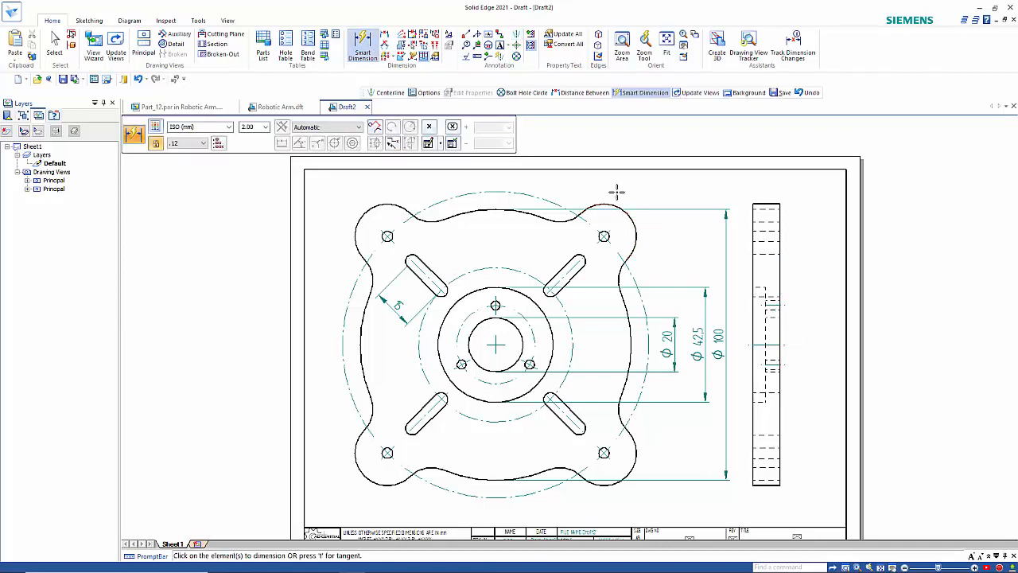
click(610, 206)
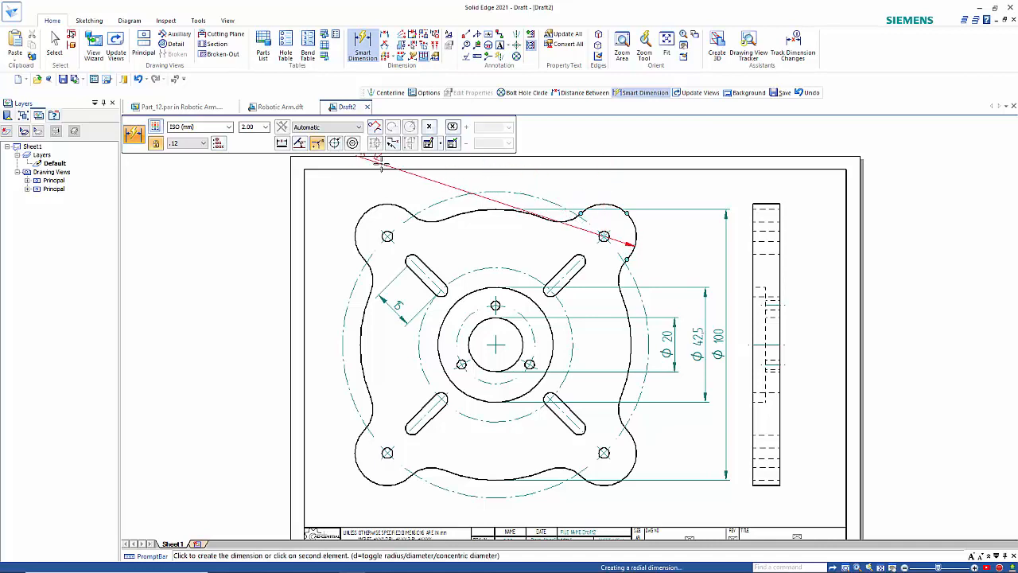
click(655, 199)
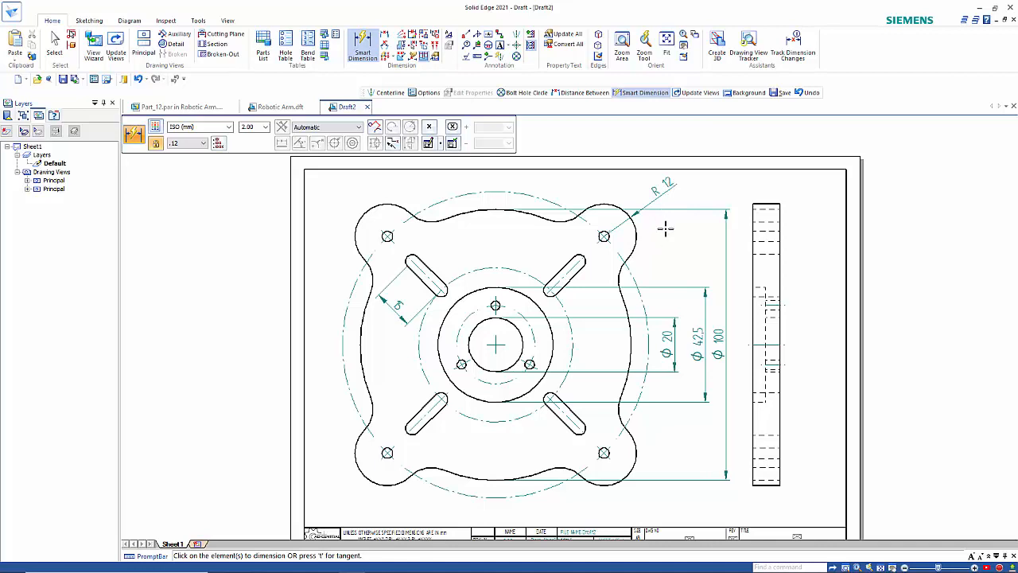
key(Escape)
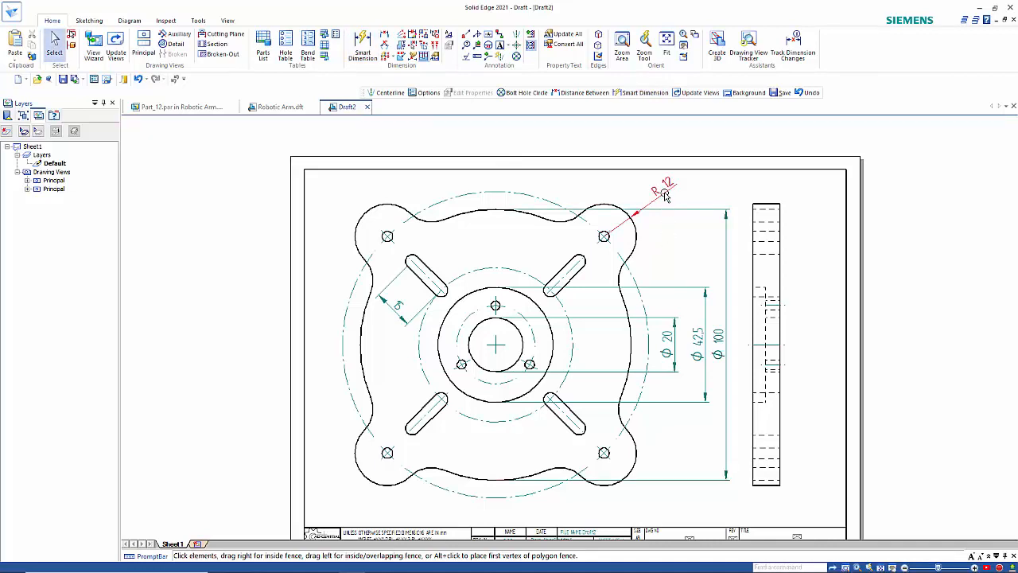
Set the text orientation of the corner lobe's radius dimension to Horizontal.
click(665, 195)
right_click(665, 196)
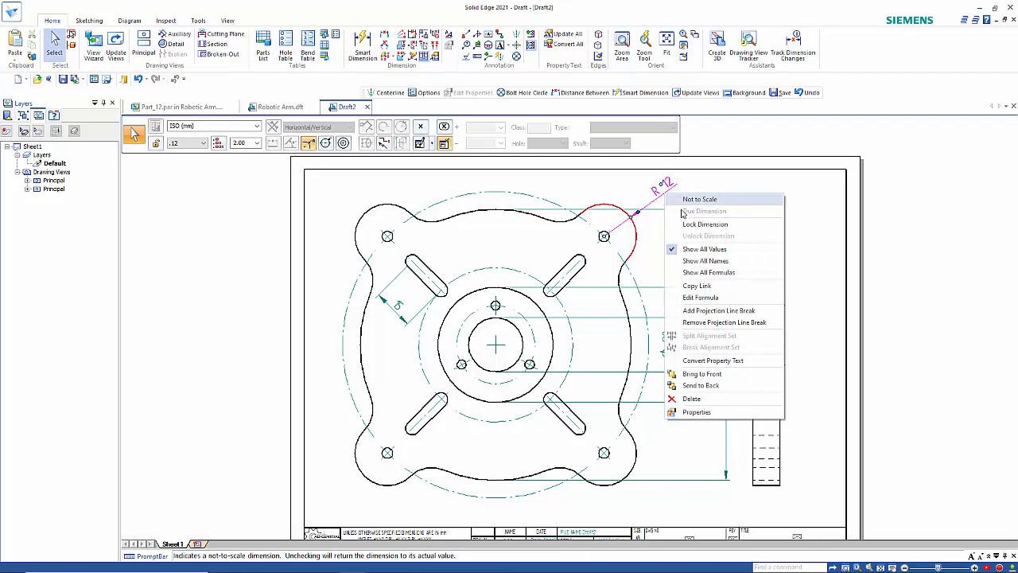
click(695, 412)
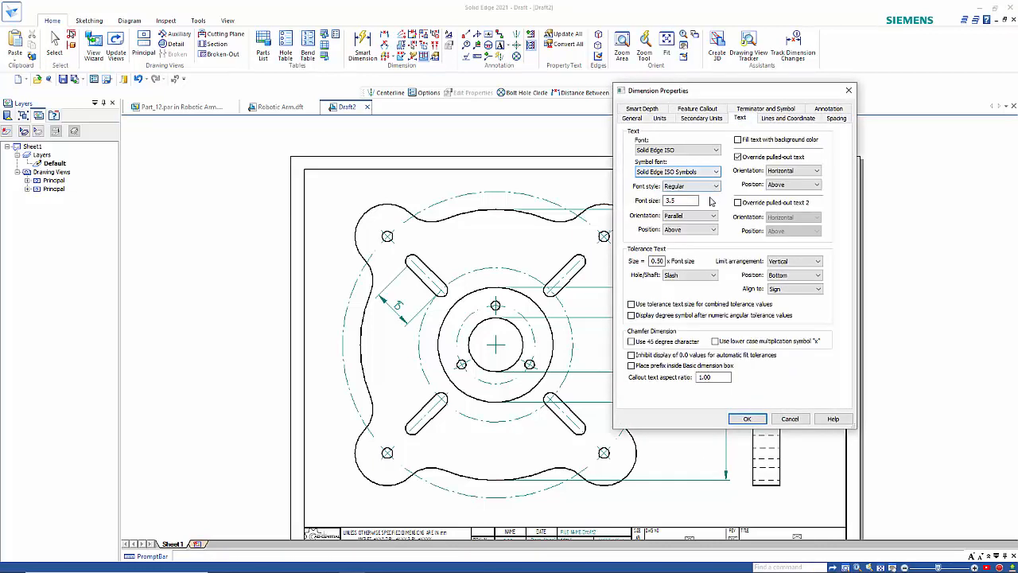
click(709, 216)
click(694, 227)
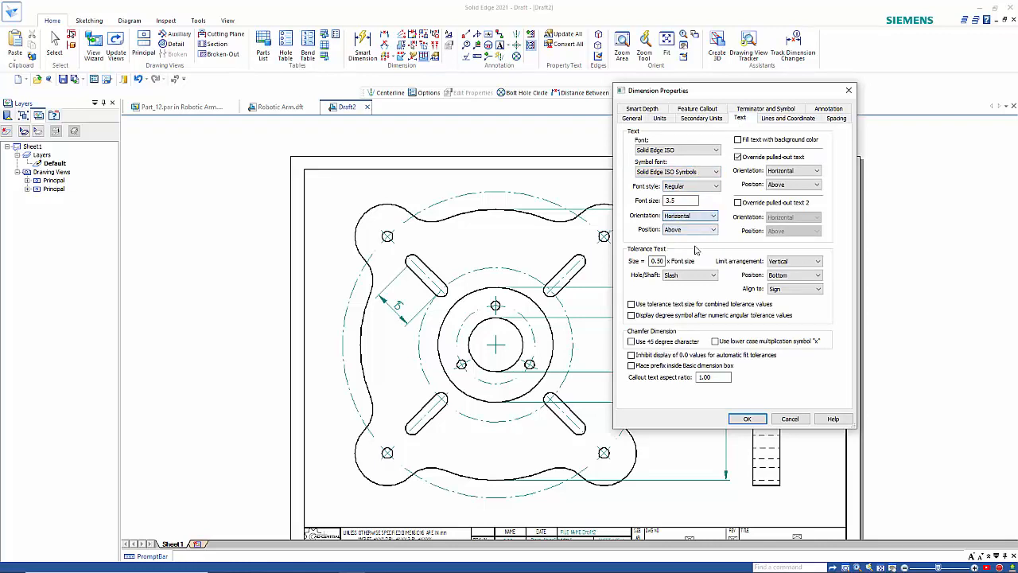
click(748, 419)
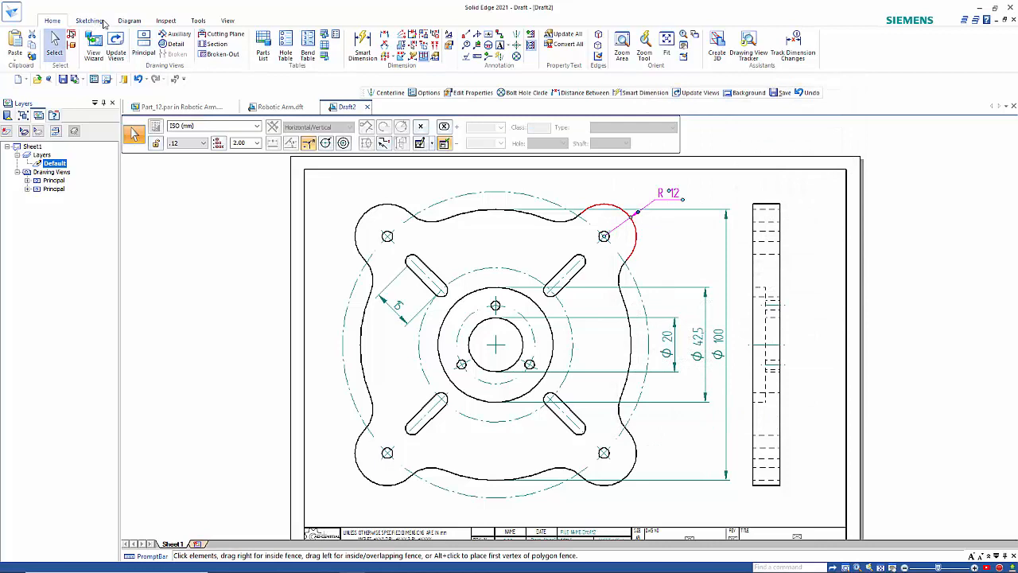
Create a new dimension style named Rad based on ISO (mm).
click(227, 21)
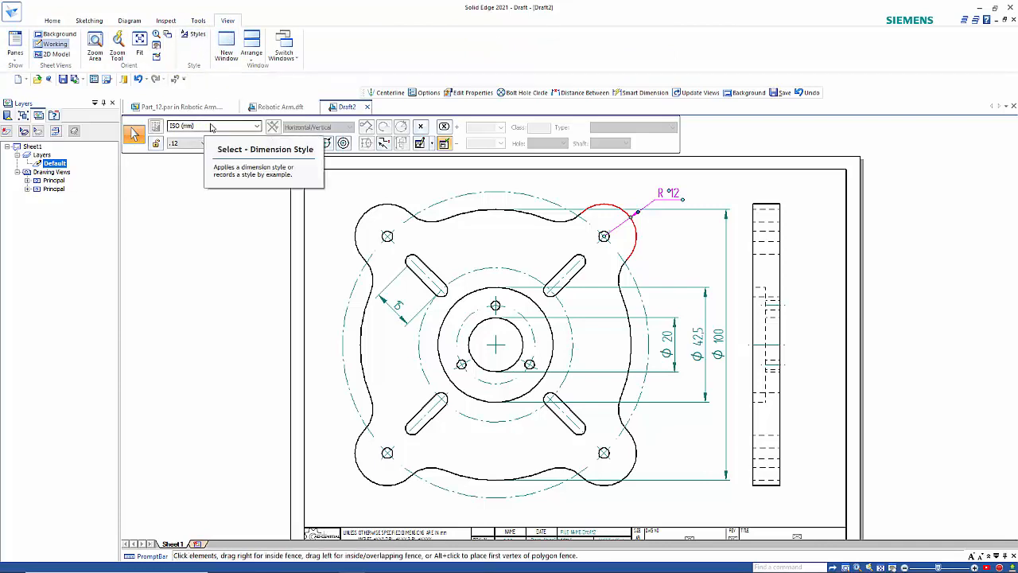
click(195, 35)
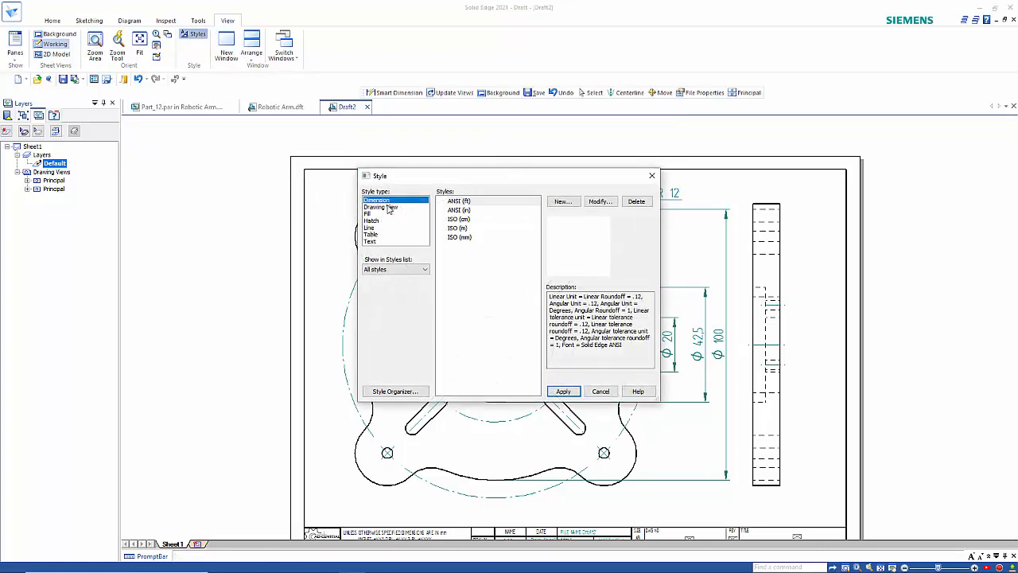
click(459, 238)
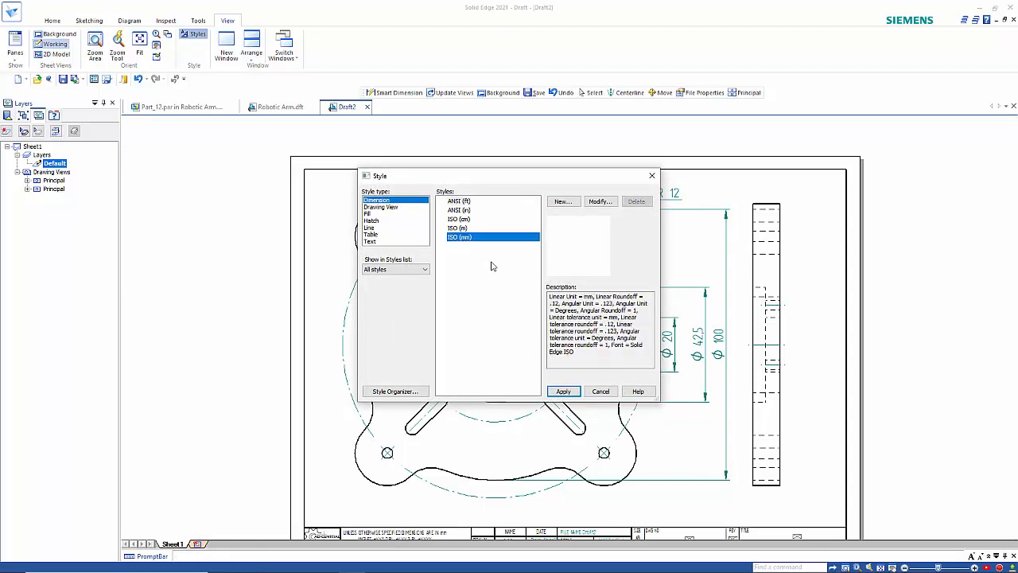
click(561, 202)
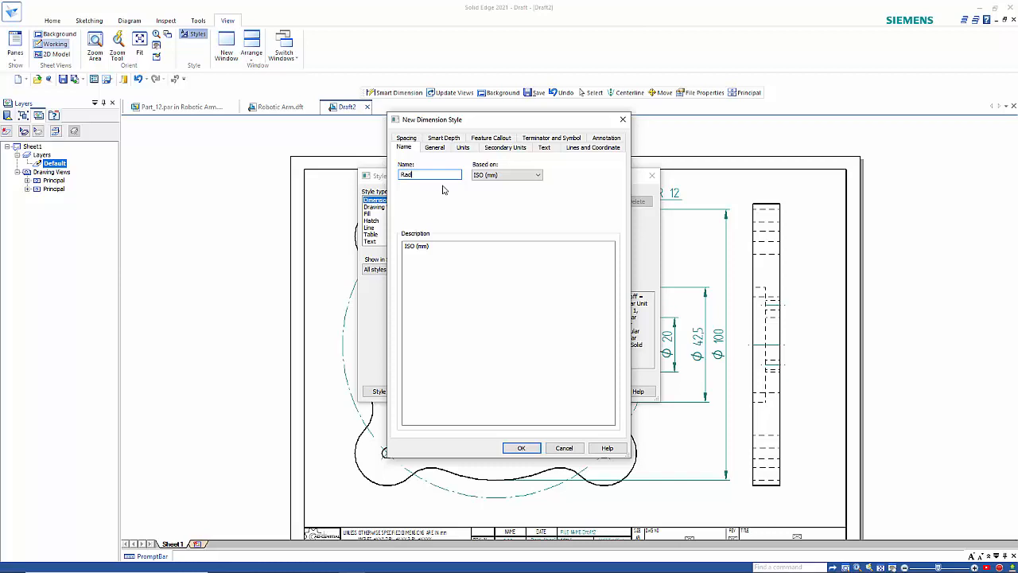
click(521, 448)
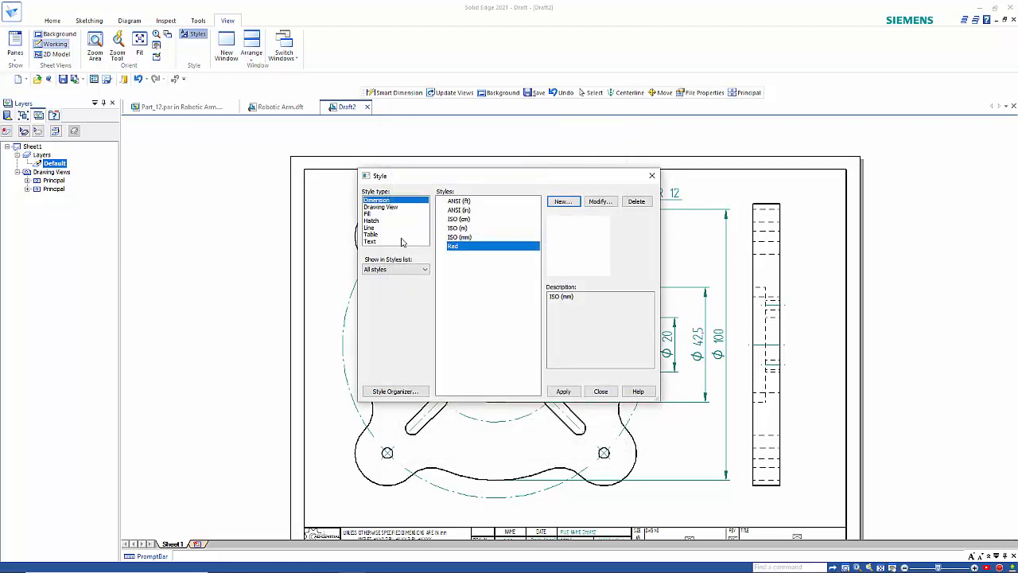
Modify the Rad dimension style to use Horizontal text orientation.
click(601, 202)
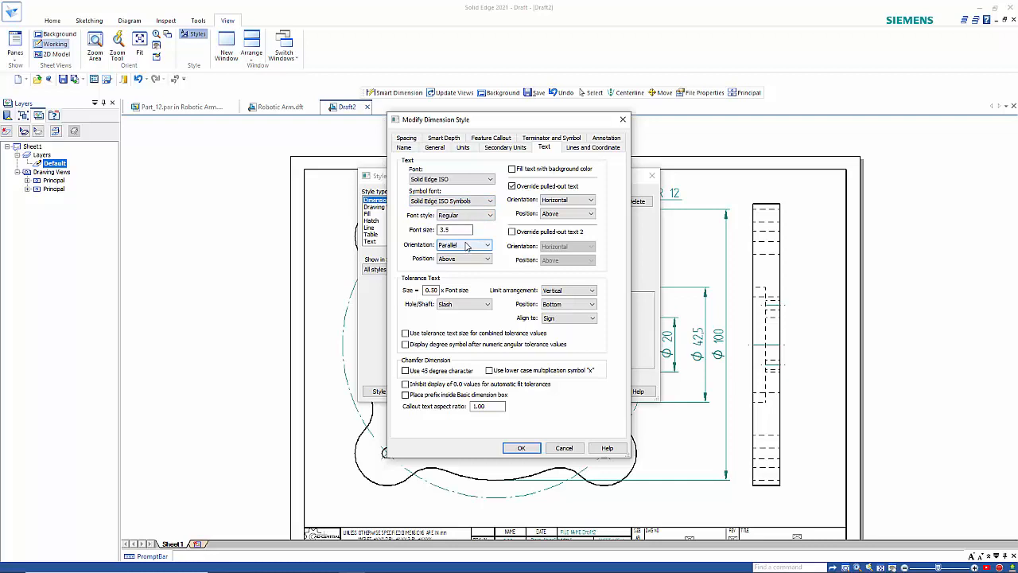
click(466, 245)
click(461, 255)
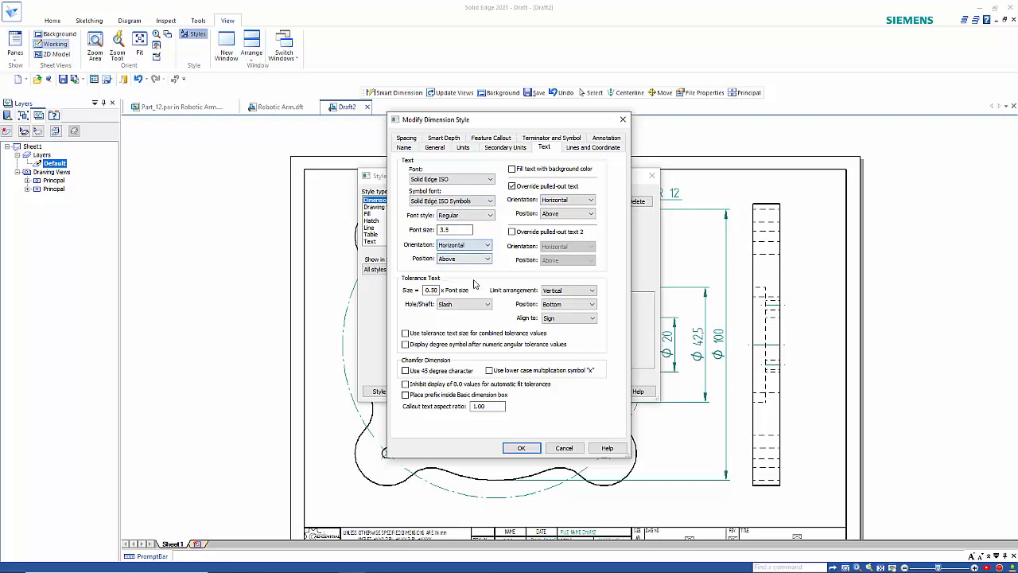
click(522, 448)
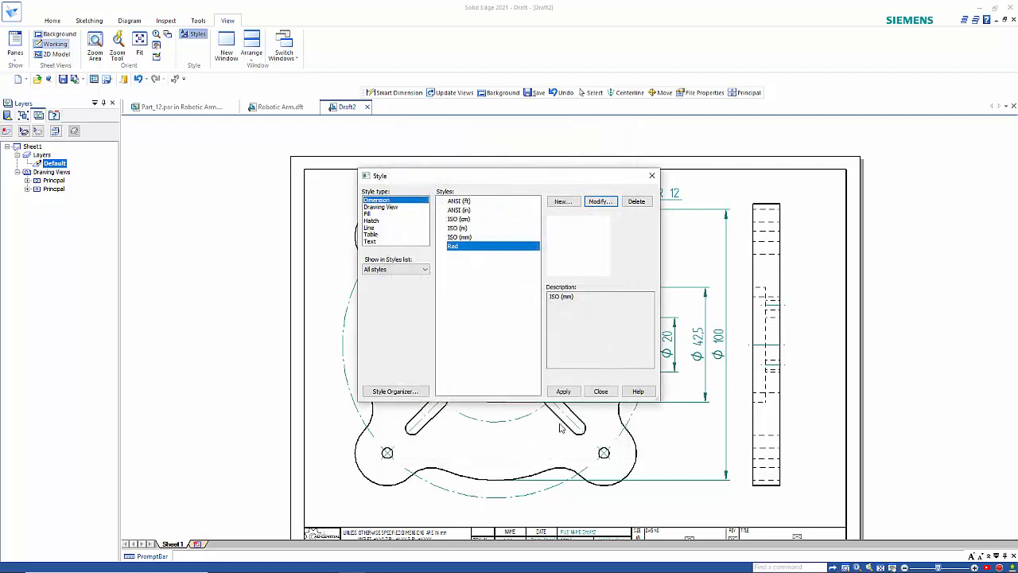
click(600, 392)
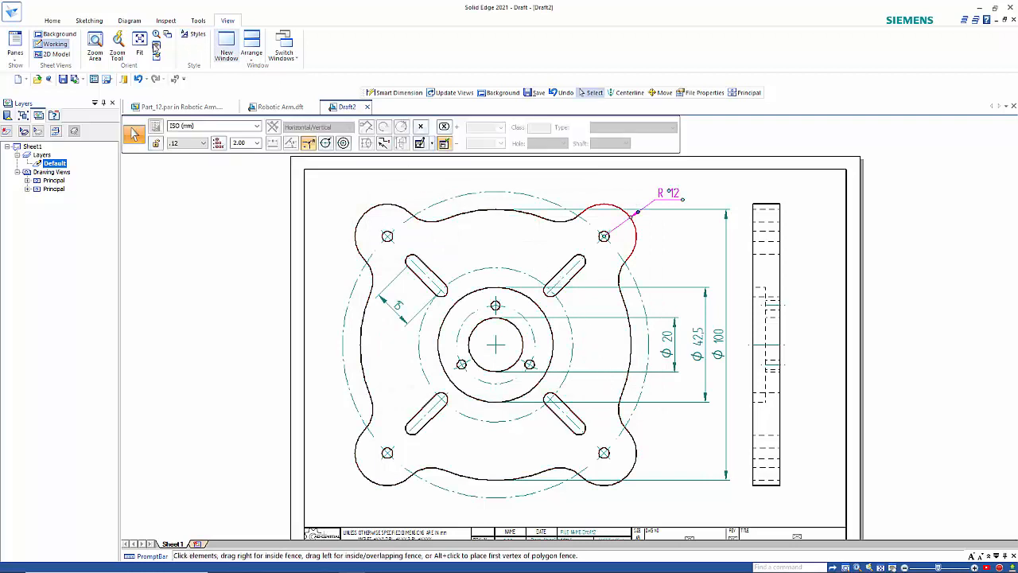
Dimension the diameter of the outer bolt hole circle using the Rad style, placing the text below the plate near the lower-right lobe.
click(51, 21)
click(362, 48)
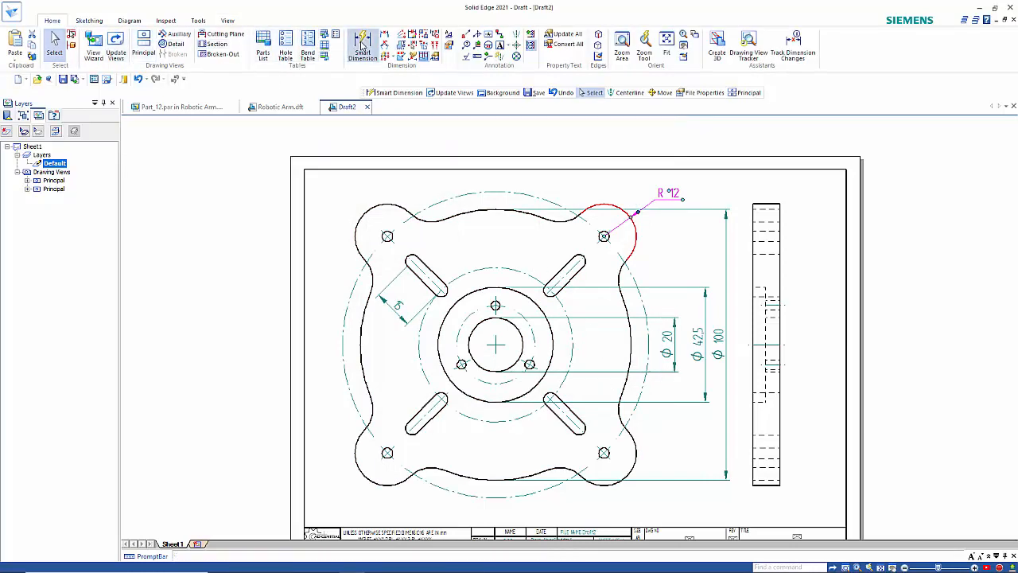
click(557, 483)
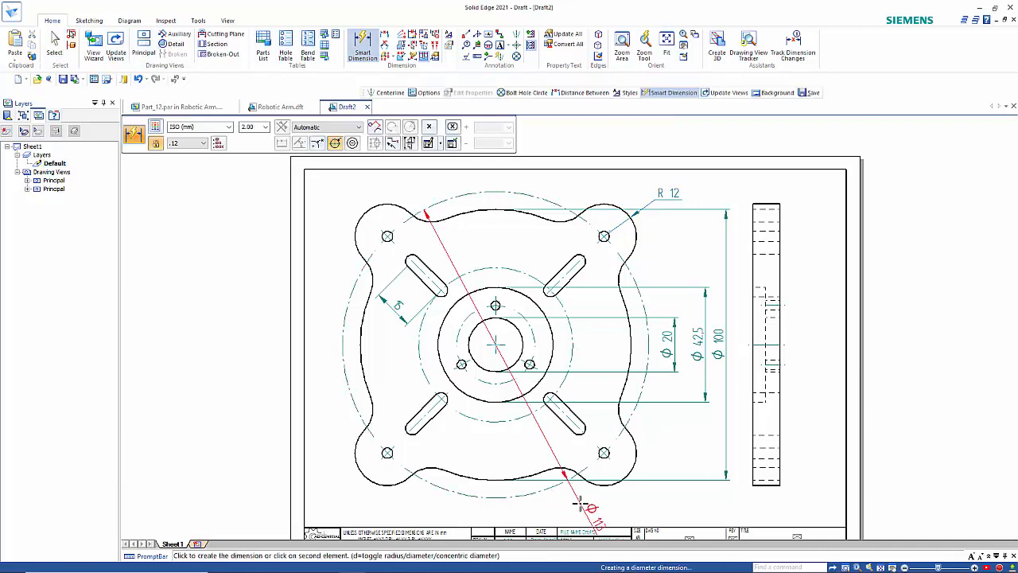
click(228, 127)
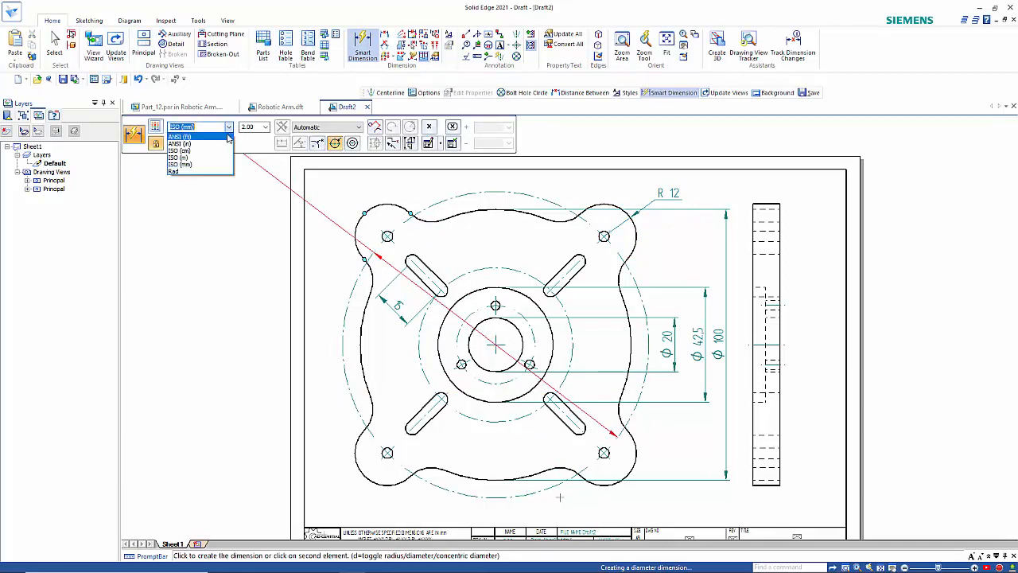
click(205, 171)
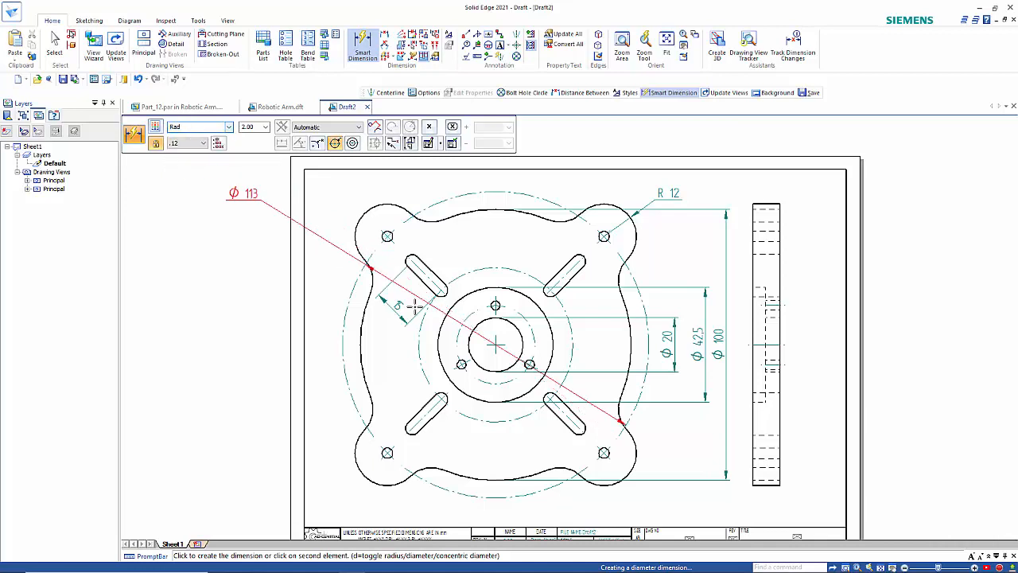
click(582, 509)
key(Escape)
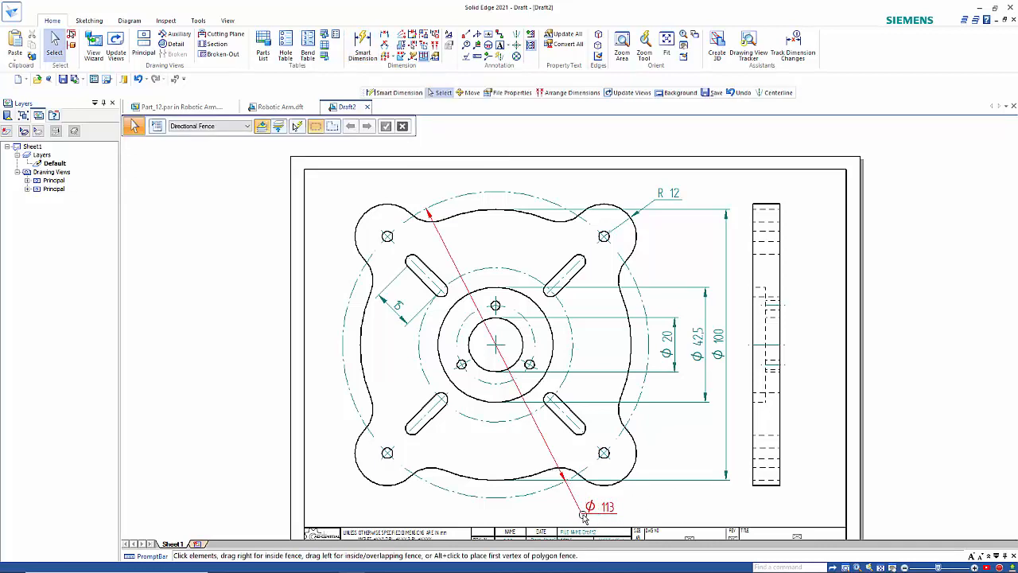
Change the line properties of the outer bolt hole circle's diameter dimension to remove the dimension line crossing the plate.
click(561, 475)
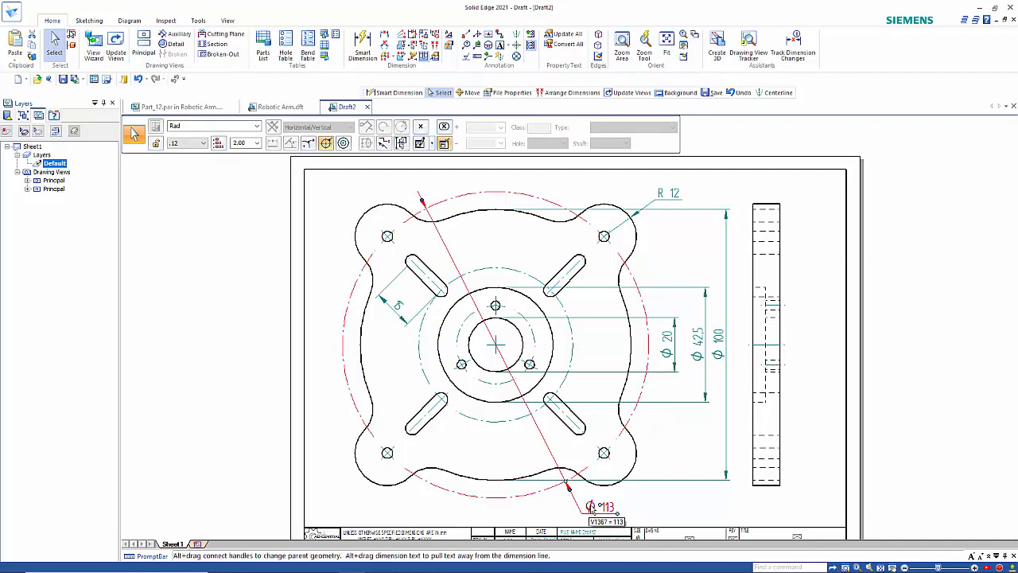
right_click(609, 506)
click(633, 500)
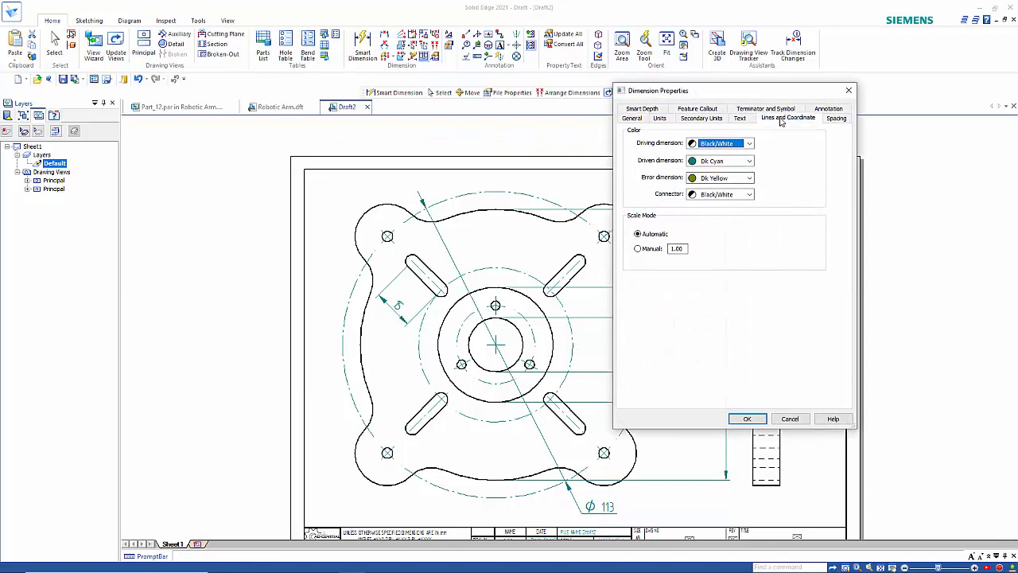
click(781, 120)
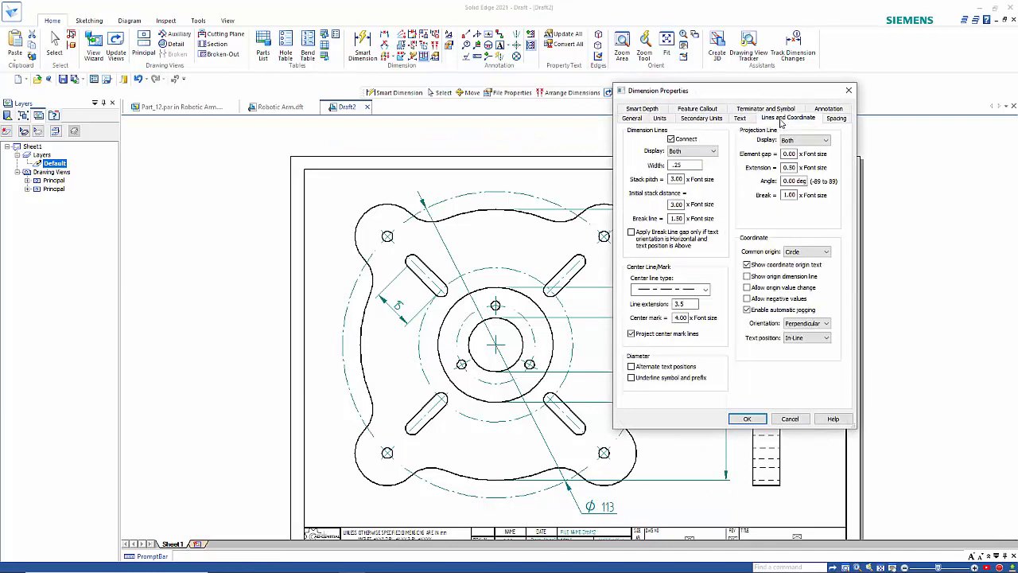
click(747, 419)
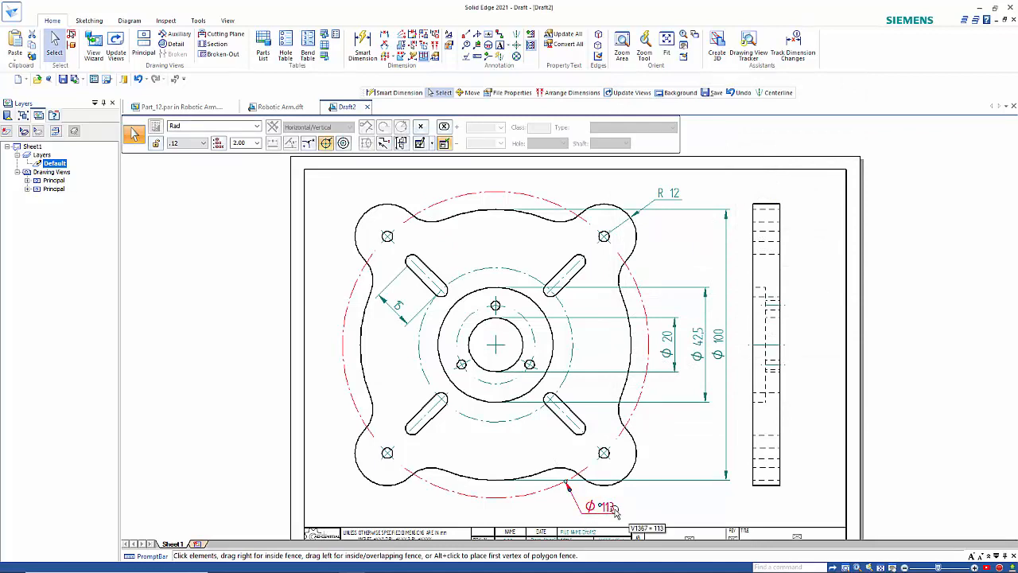
Add the suffix PCD to the outer bolt hole circle's diameter dimension.
click(420, 144)
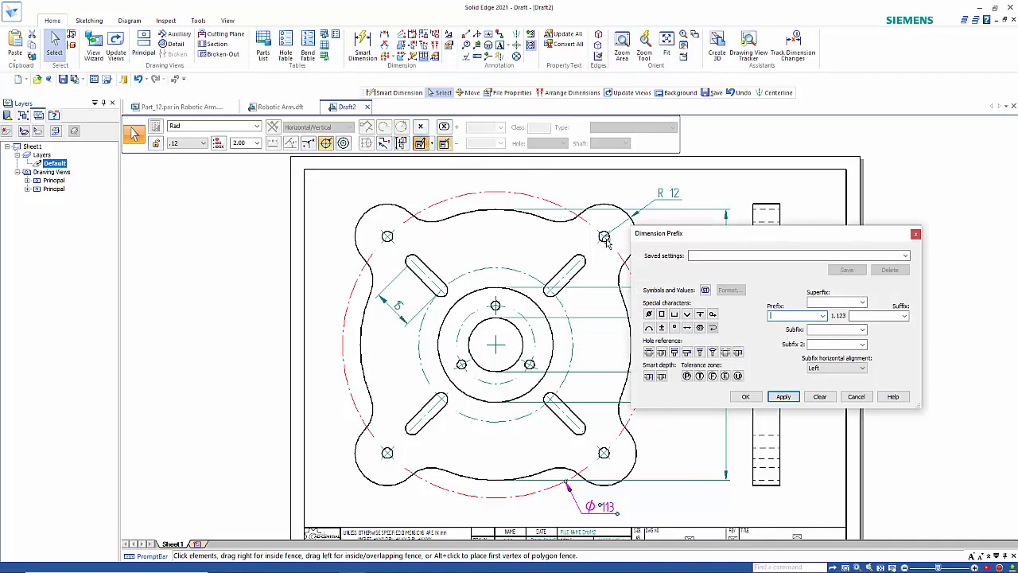
click(861, 316)
key(Return)
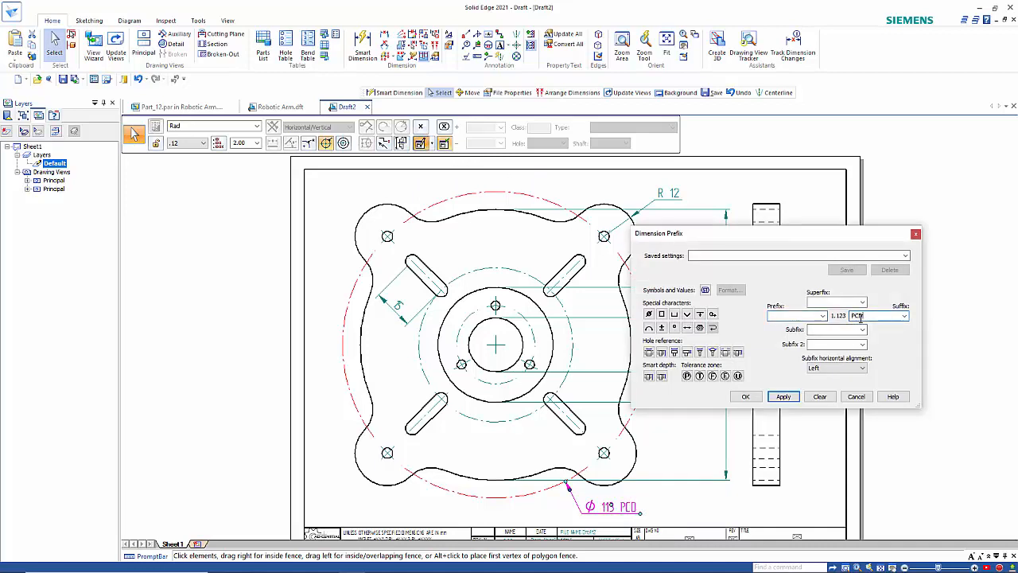
click(745, 397)
click(718, 509)
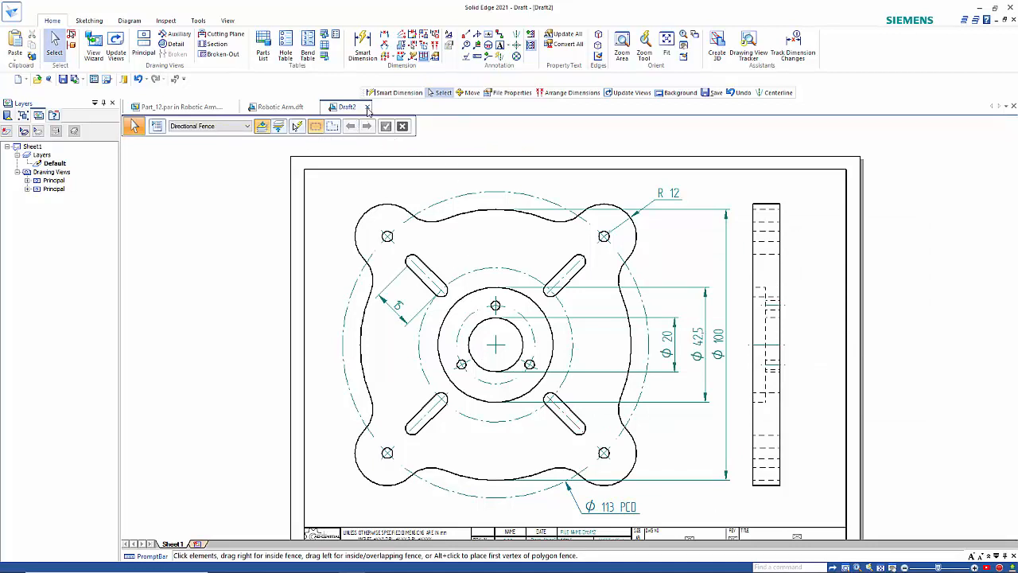
Dimension the lower-left slot's angle from the horizontal, placing the dimension outside the plate's lower-left lobe.
click(362, 49)
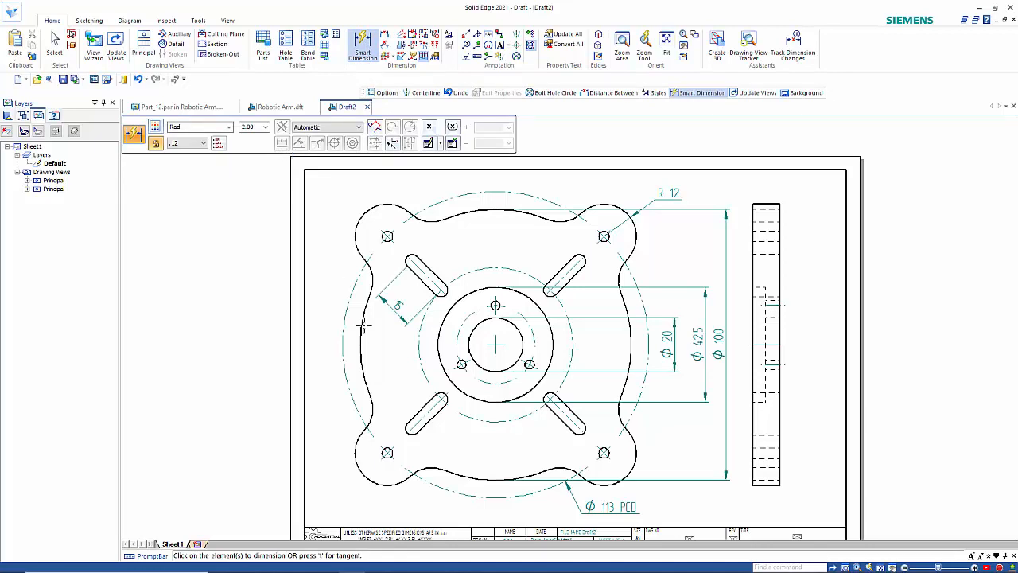
click(428, 414)
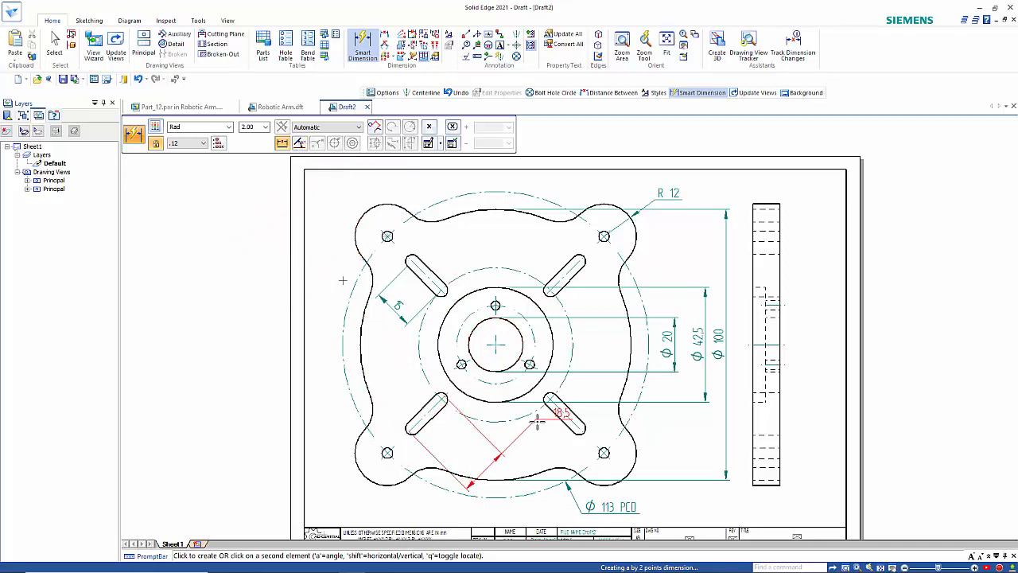
key(a)
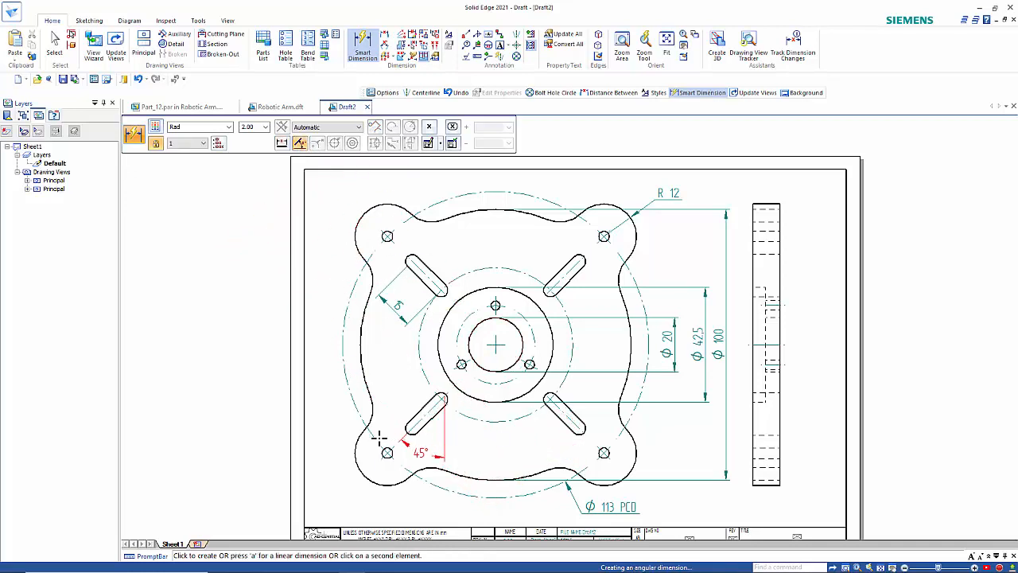
click(334, 455)
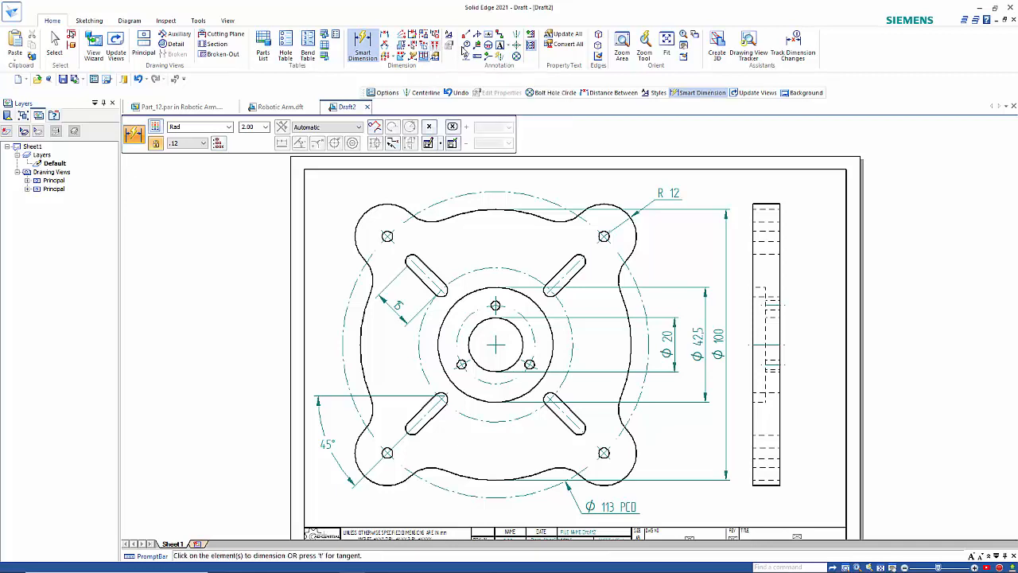
Set up a callout annotation with the text "4 Holes" followed by the hole size reference.
click(386, 48)
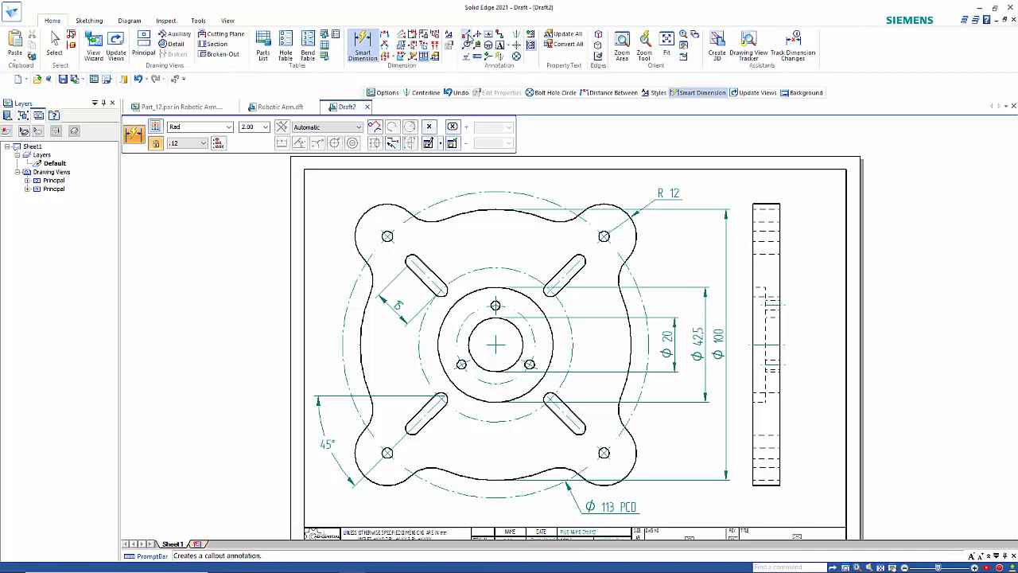
click(467, 36)
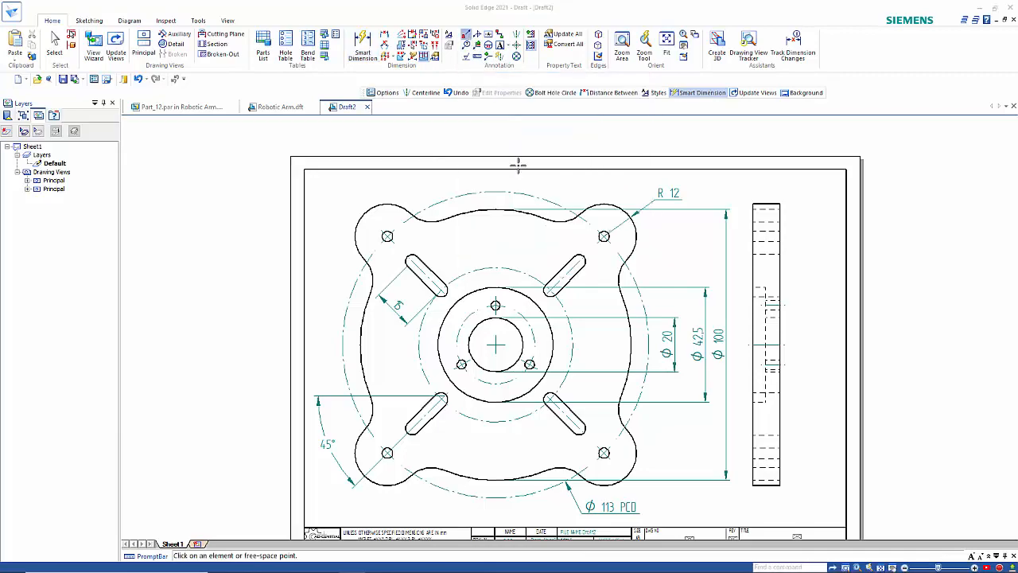
drag(515, 145, 734, 120)
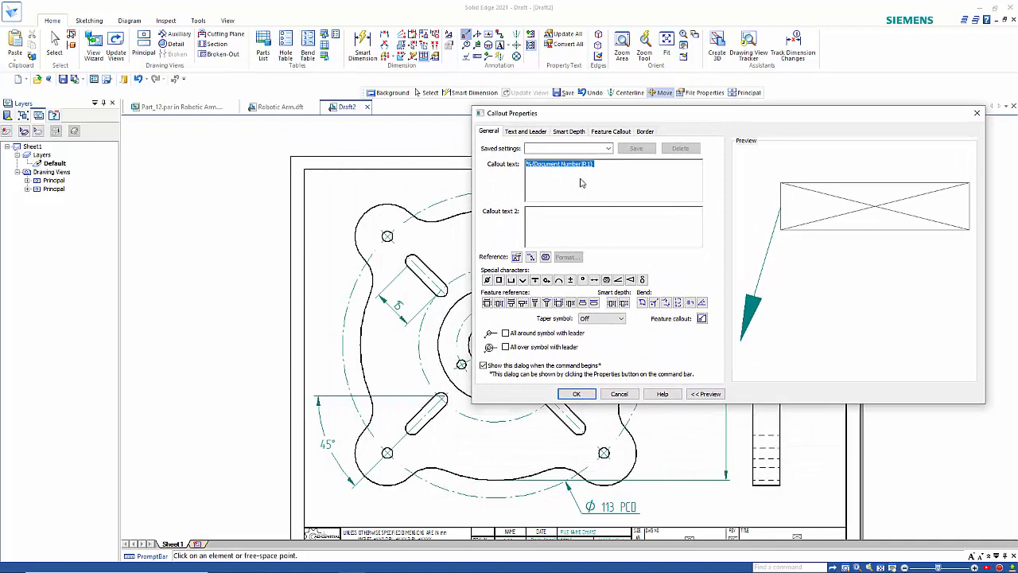
key(Delete)
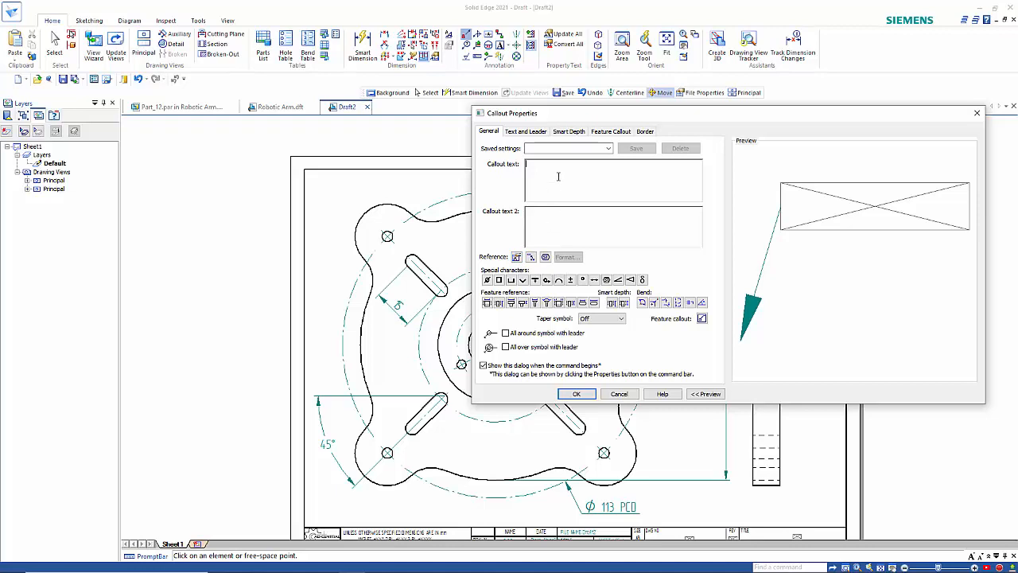
text(4 Holes)
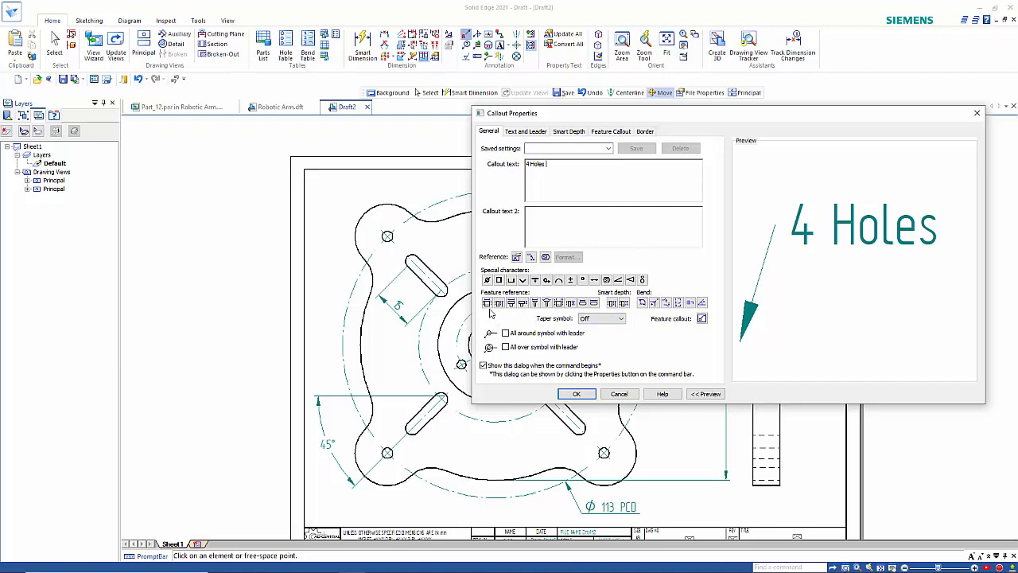
click(488, 305)
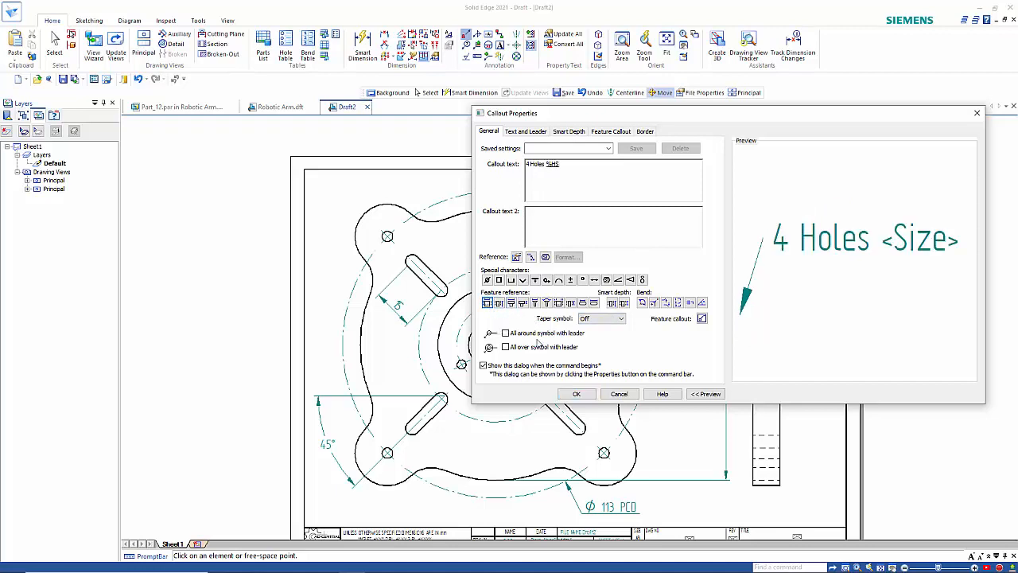
click(578, 393)
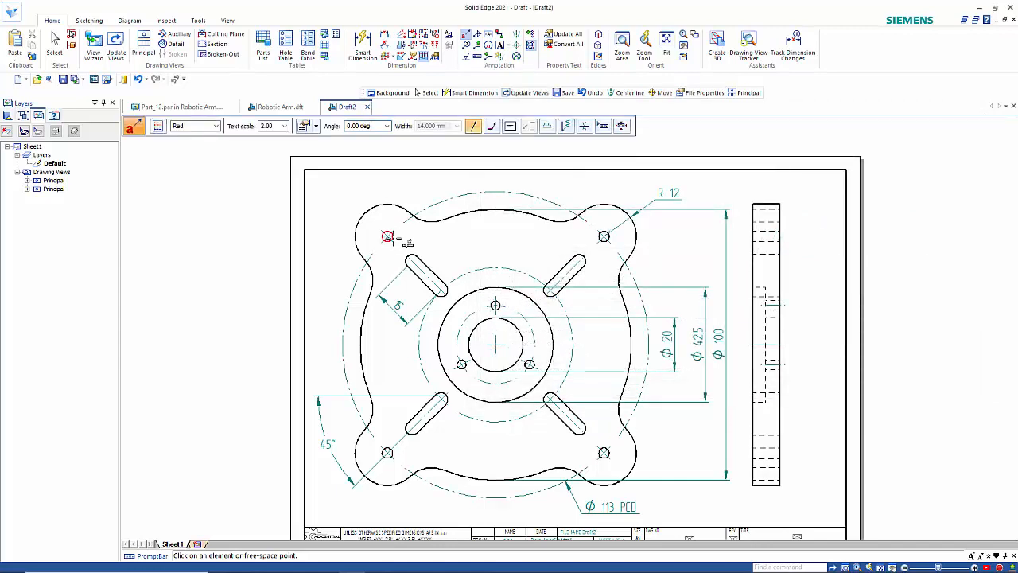
Attach the callout to the upper-left corner hole and place its text above the plate's upper-left lobe.
click(387, 235)
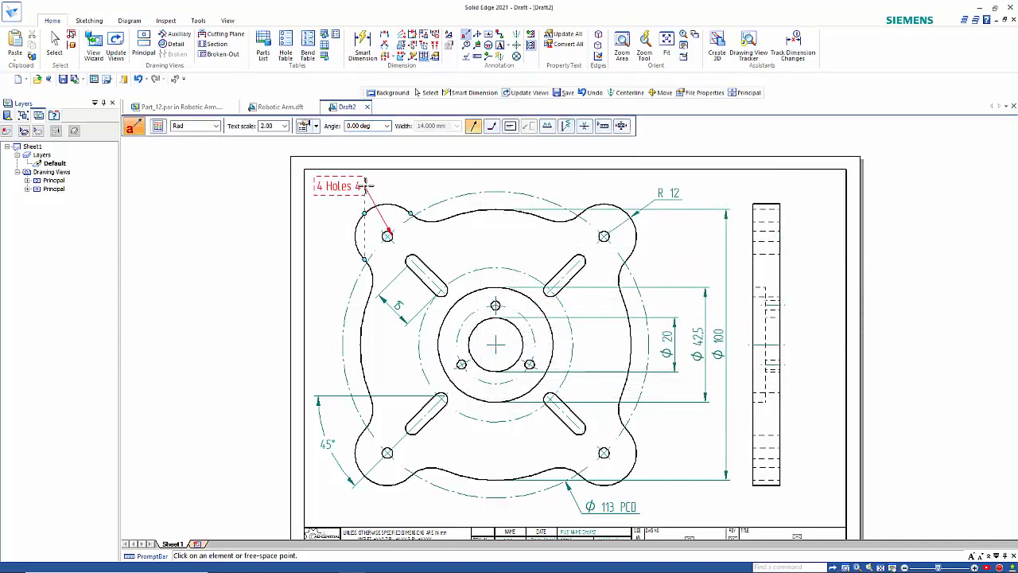
click(384, 191)
key(Escape)
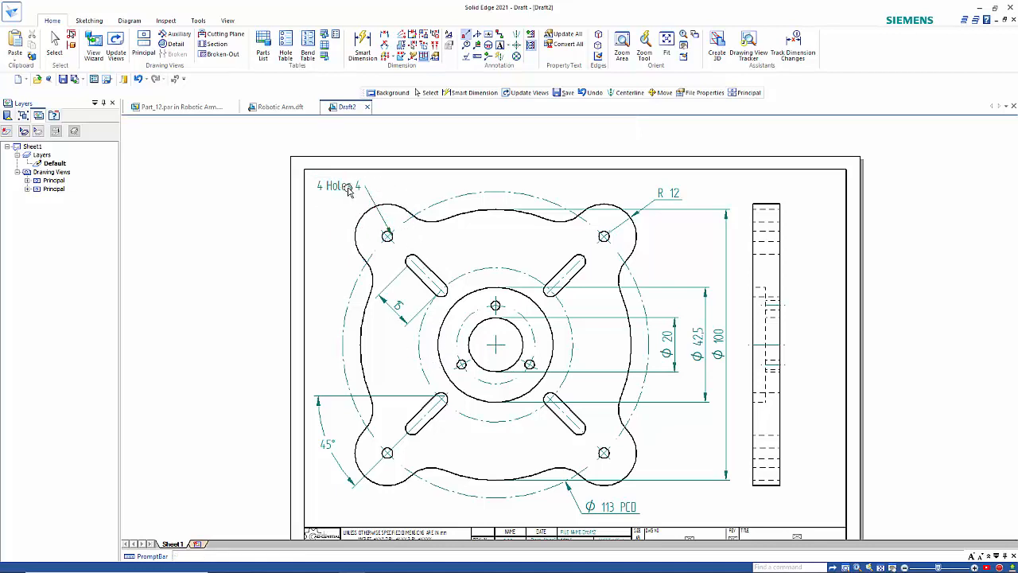
Insert a diameter symbol before the hole size reference in the corner hole callout.
double_click(349, 191)
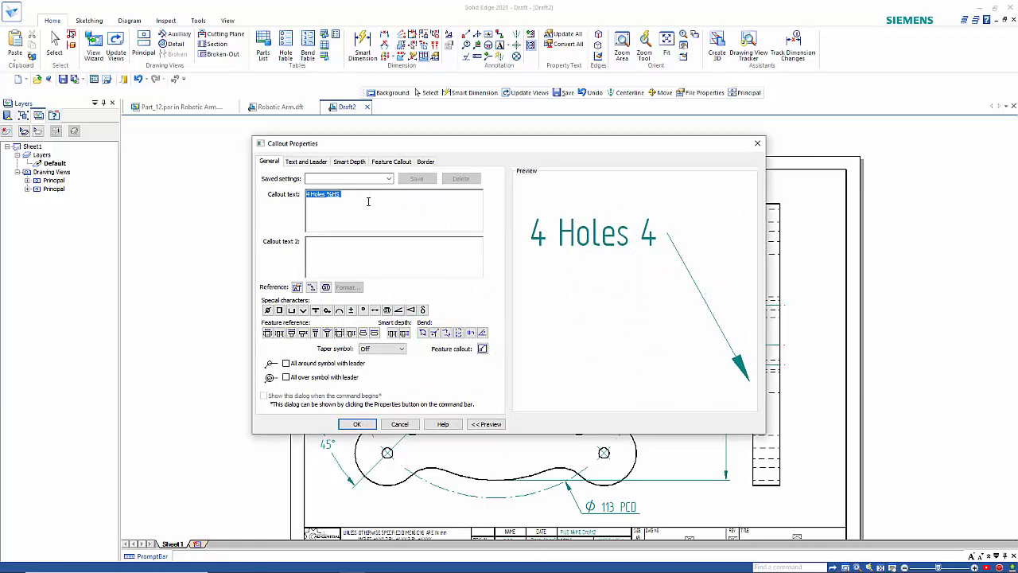
click(368, 201)
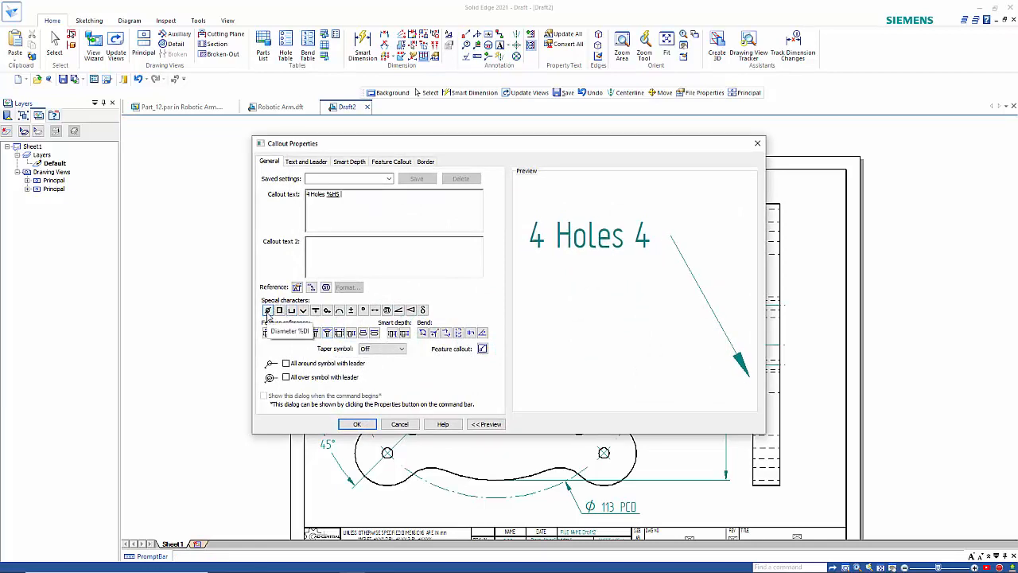
click(326, 195)
click(267, 310)
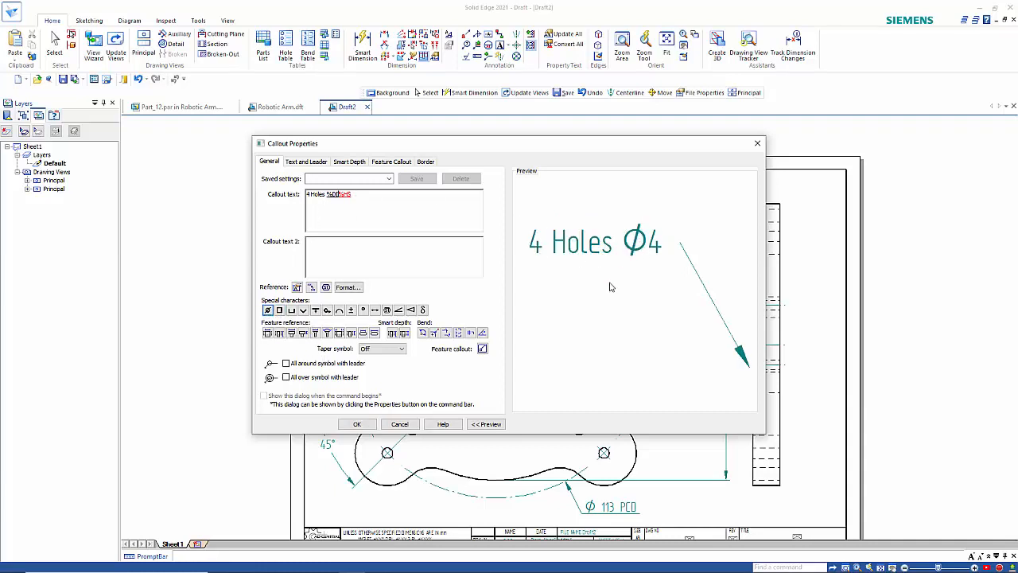
click(357, 424)
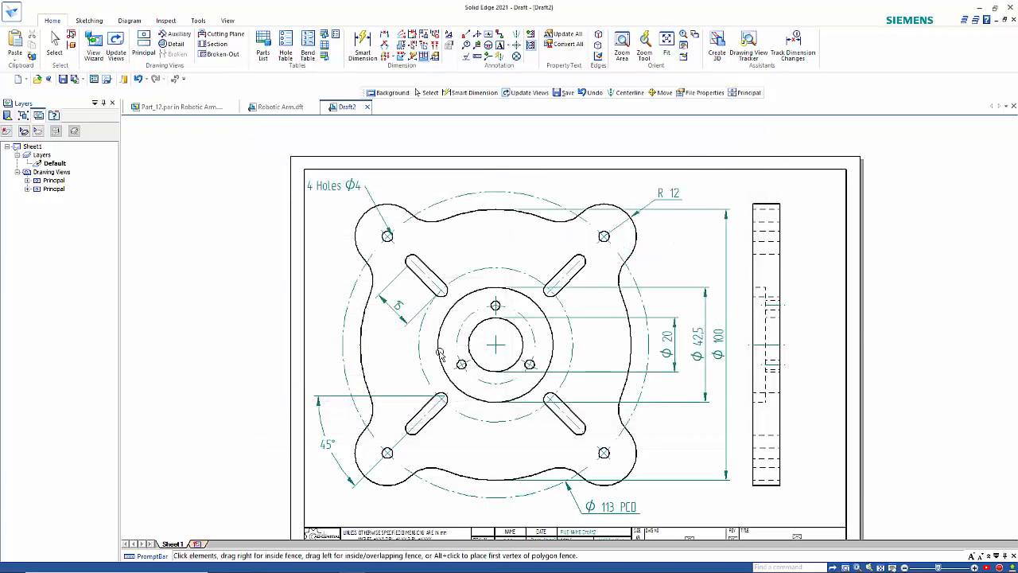
click(435, 184)
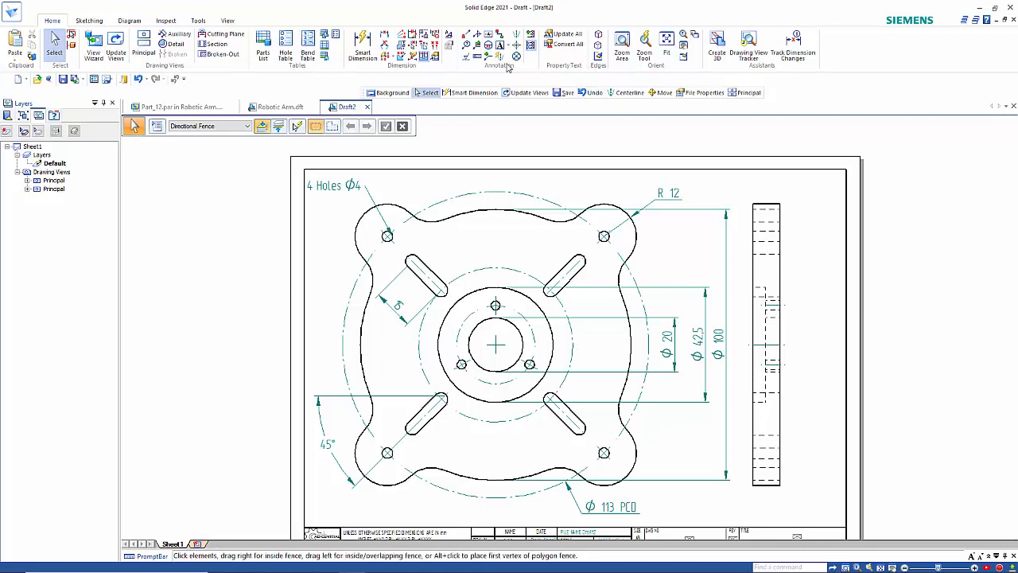
Dimension the plate thickness above the side view and the central recess depth below it.
click(362, 44)
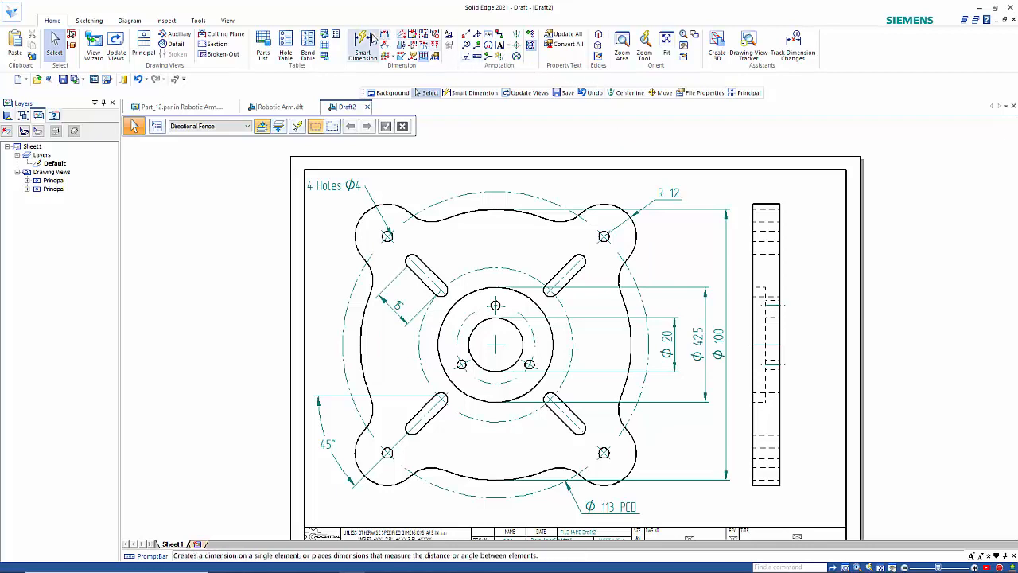
click(766, 204)
click(778, 184)
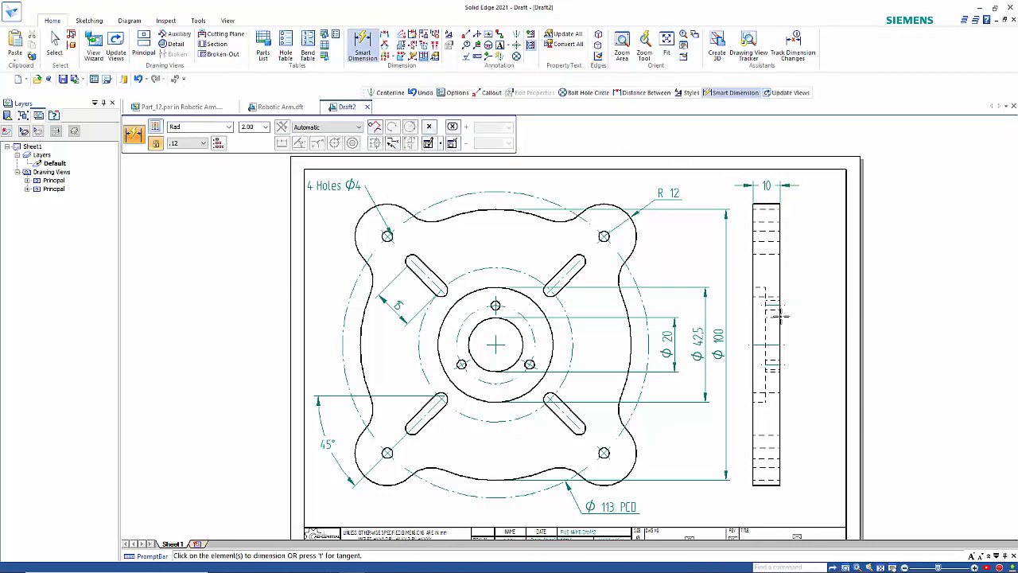
click(760, 403)
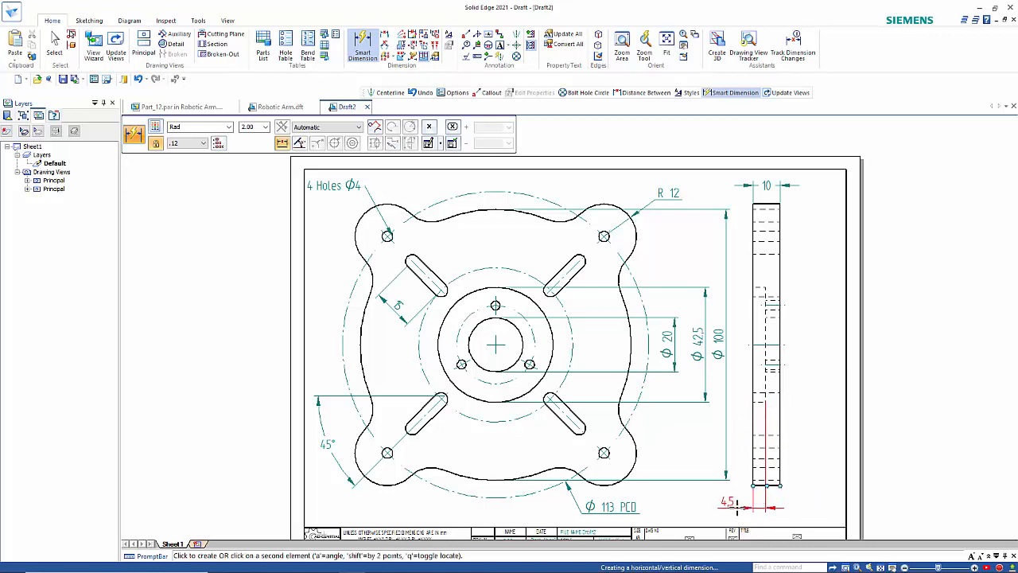
click(786, 506)
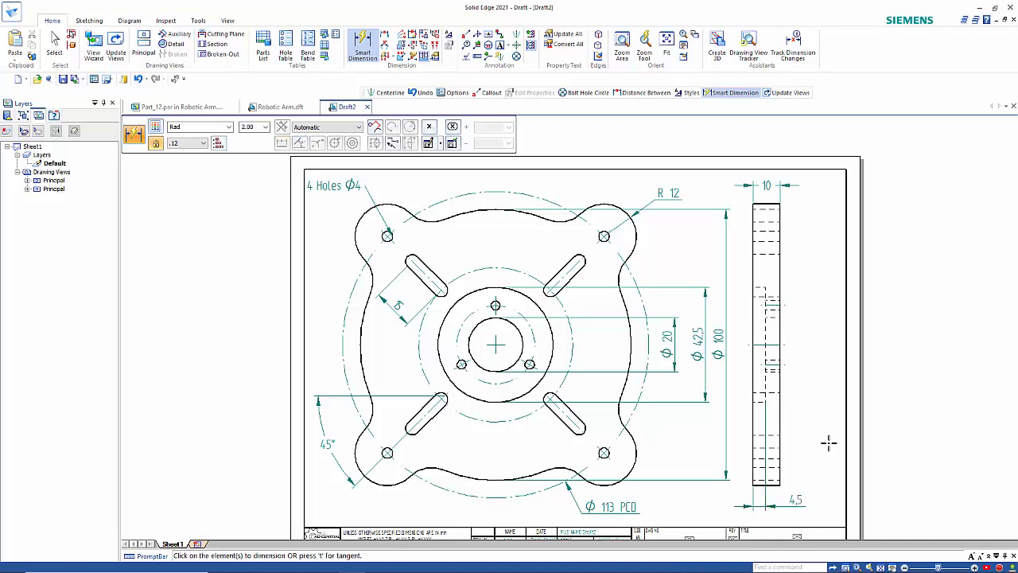
key(Escape)
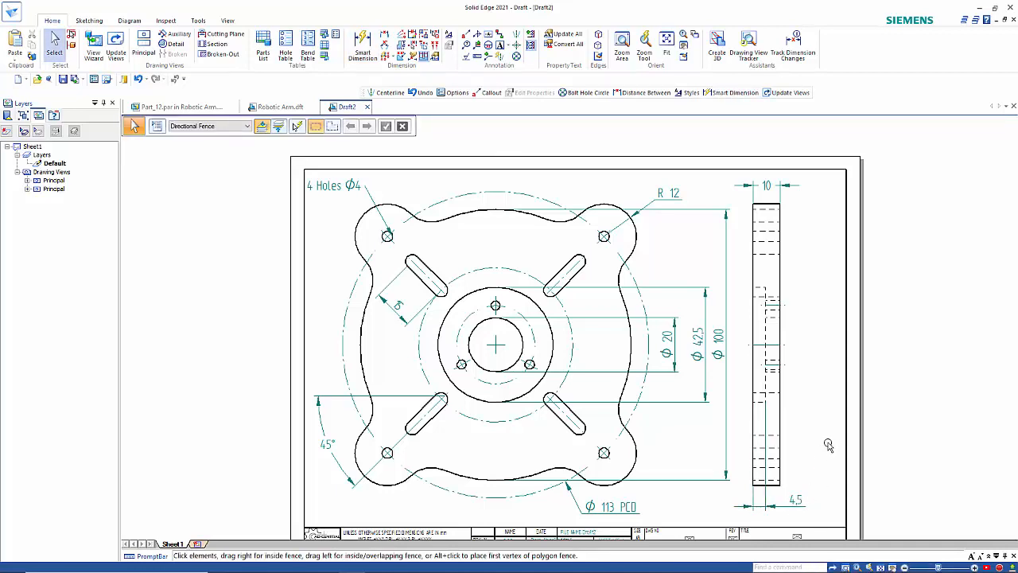
click(668, 338)
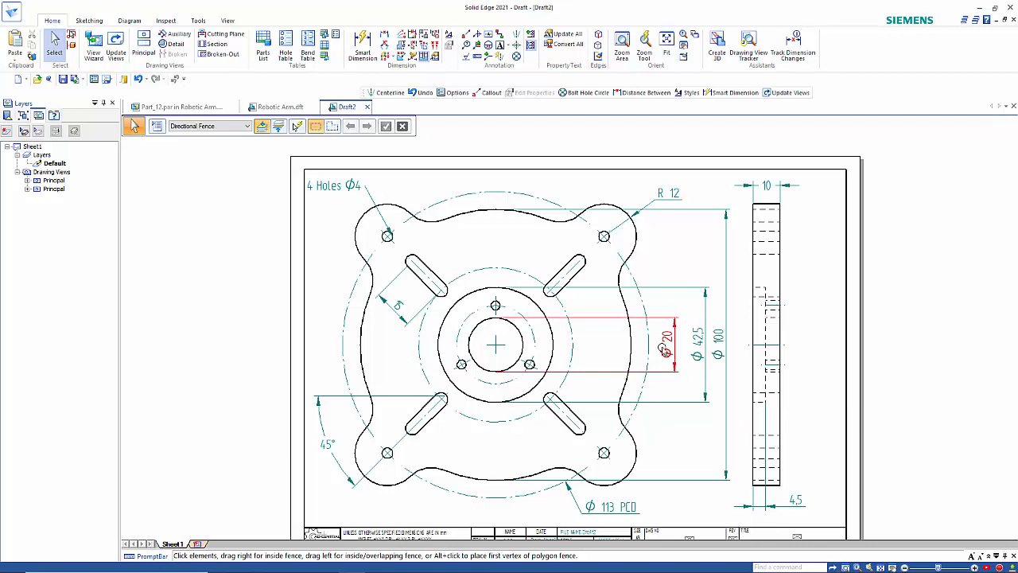
click(765, 410)
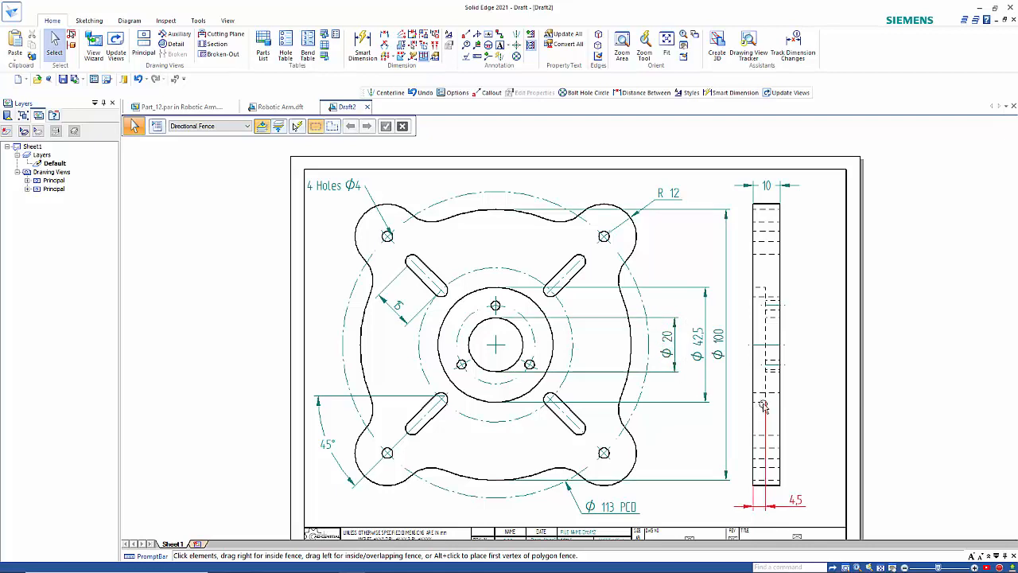
key(Escape)
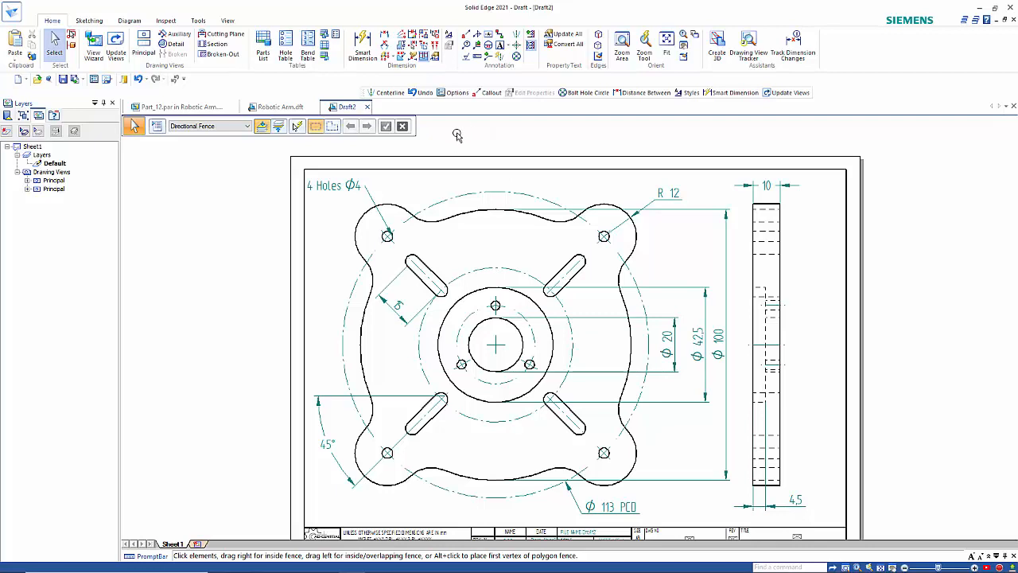
Automatically arrange all the dimensions across the front and side views of the base plate.
click(435, 47)
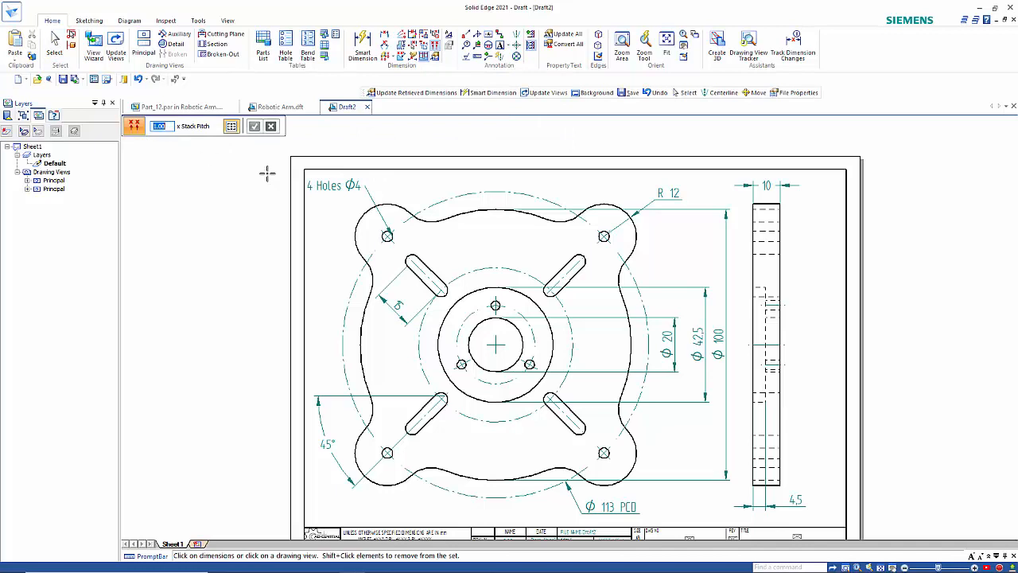
drag(294, 164, 837, 516)
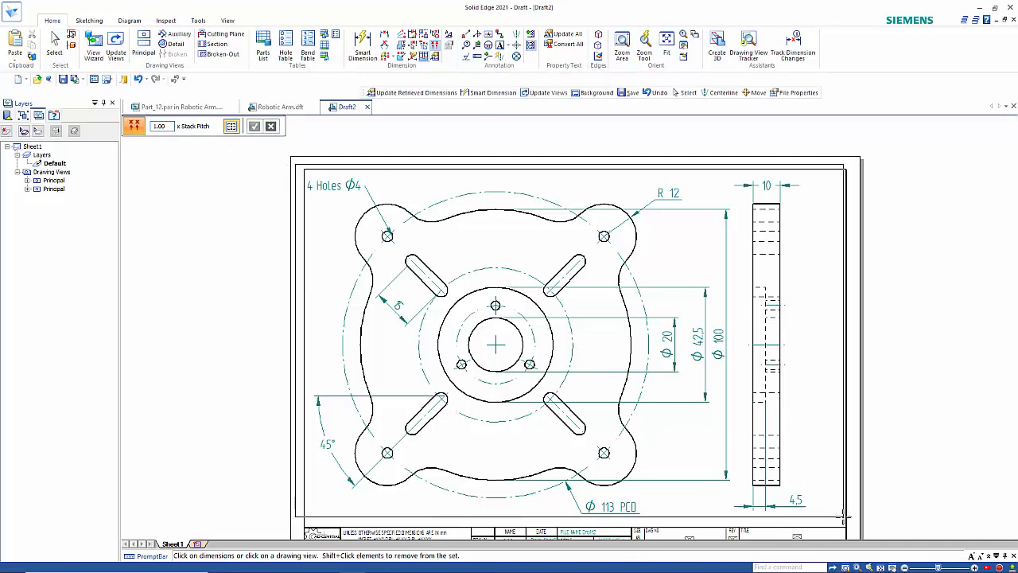
right_click(844, 338)
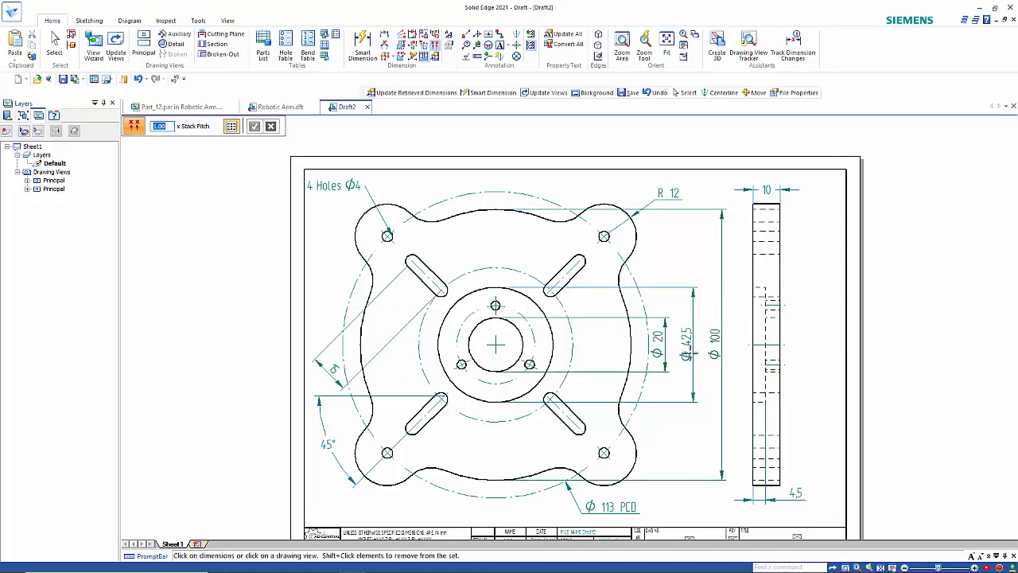